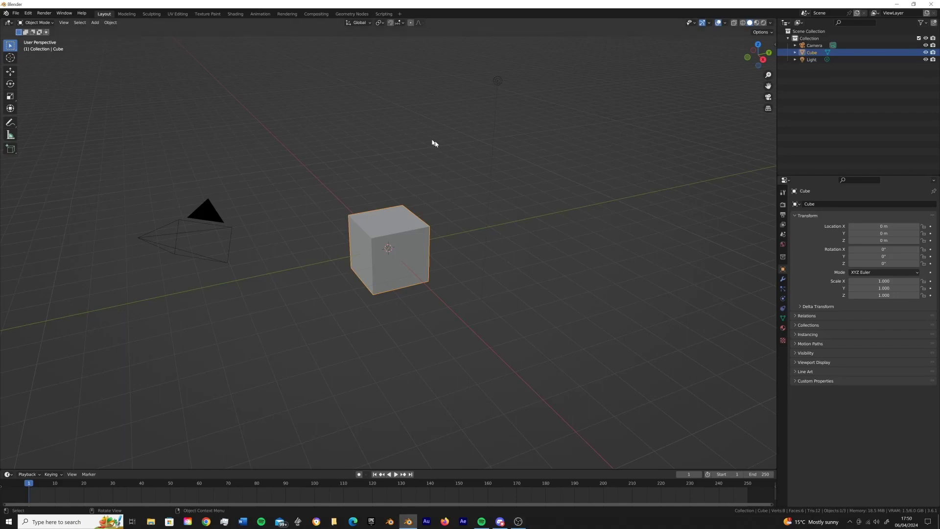
Step: Replace the default cube with an enlarged cylinder
key("shift+a")
left_click(425, 258)
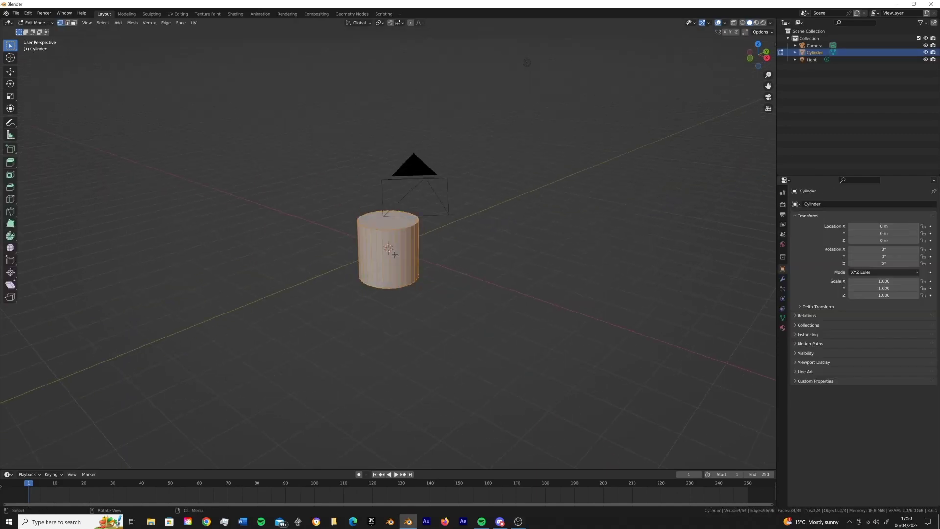
left_click(310, 189)
Step: Delete the cylinder's end cap face in Edit Mode
key("Tab")
mouse_move(310, 189)
middle_mouse_down()
mouse_move(369, 332)
mouse_move(427, 366)
mouse_move(440, 274)
middle_mouse_up()
left_click(440, 274)
key("x")
left_click(367, 258)
middle_click_drag(367, 257, 401, 349)
Step: Delete the top half of the cylinder's faces
key("a")
mouse_move(370, 275)
middle_mouse_down()
mouse_move(623, 57)
mouse_move(675, 88)
middle_mouse_up()
left_click(381, 308, "ctrl")
key("x")
key("f")
mouse_move(381, 309)
middle_mouse_down()
mouse_move(489, 221)
mouse_move(391, 244)
middle_mouse_up()
Step: Add a Mirror modifier on X to rebuild the removed half
key("Tab")
left_click(782, 279)
left_click(832, 204)
left_click(797, 286)
key("Tab")
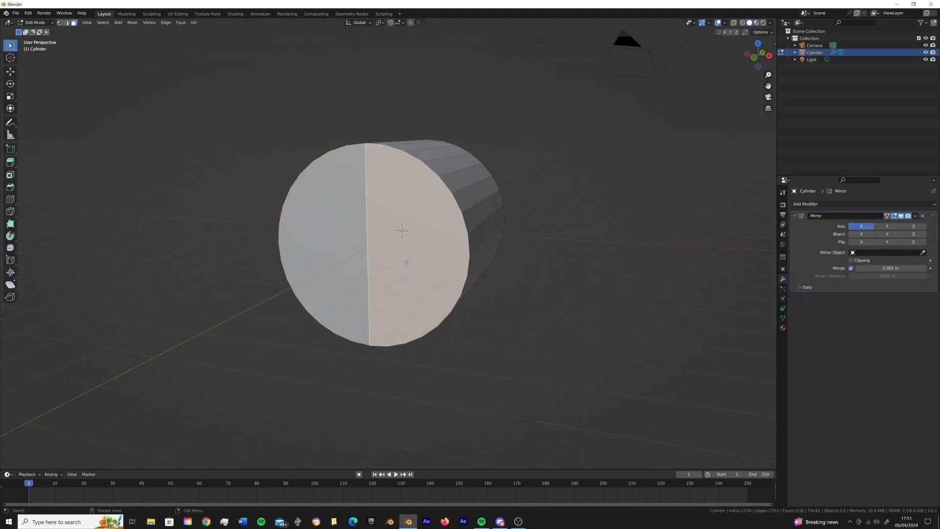
Step: Give the cylinder's front cap a rounded bevel
left_click(387, 240)
key("ctrl+b")
scroll(453, 340, "up", 3)
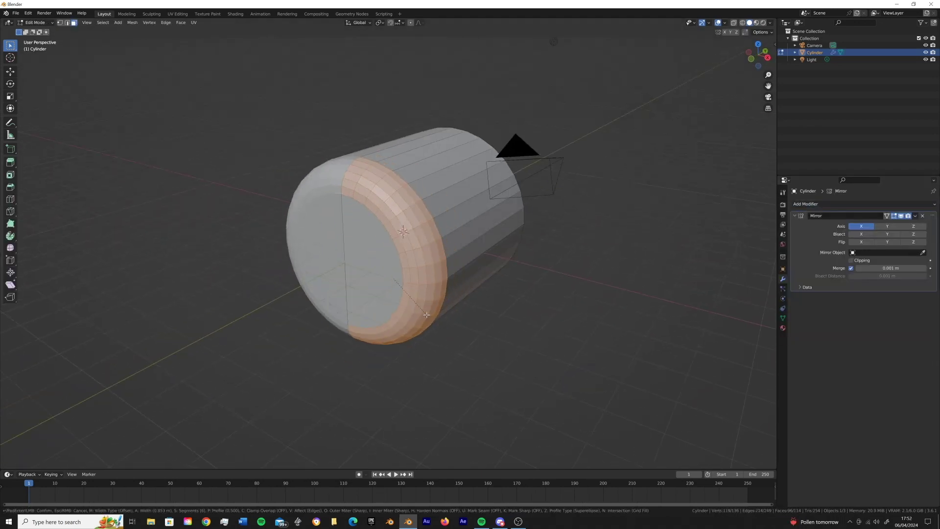
left_click(436, 319)
middle_click_drag(436, 319, 342, 235)
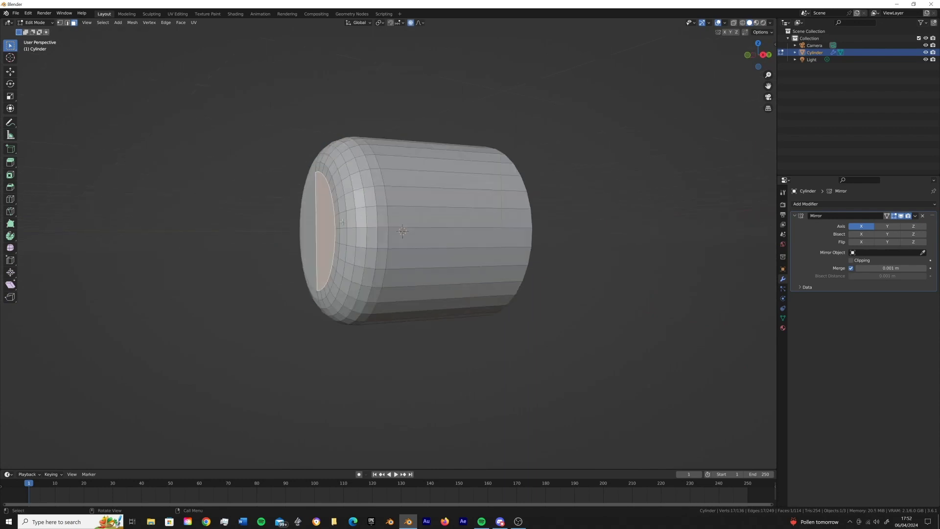
Step: Push the front cap out along Y with proportional editing to elongate the body
key("o")
key("g")
key("y")
left_click(304, 212)
mouse_move(304, 211)
middle_mouse_down()
mouse_move(391, 212)
mouse_move(483, 234)
middle_mouse_up()
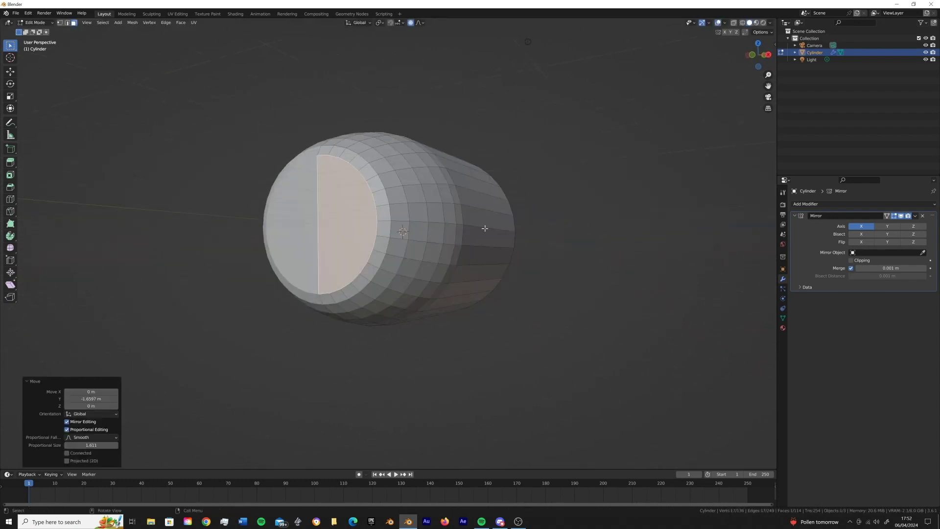
key("2")
left_click(494, 227)
left_click(522, 228)
middle_click_drag(522, 227, 504, 211)
Step: Inset the front face into a rim and delete its centre to open an intake
middle_click_drag(520, 249, 353, 238)
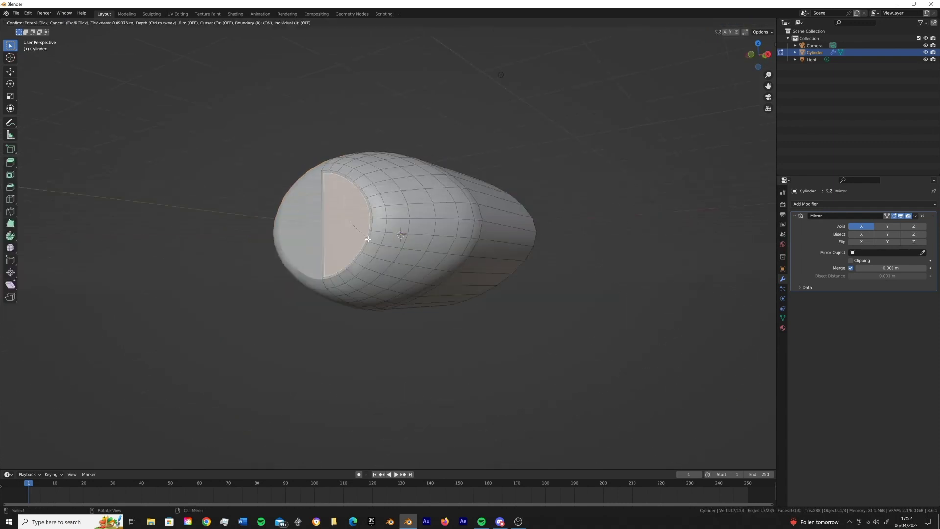
left_click(365, 237)
key("Delete")
mouse_move(366, 238)
middle_mouse_down()
mouse_move(537, 223)
mouse_move(530, 269)
mouse_move(530, 235)
mouse_move(518, 235)
middle_mouse_up()
key("Tab")
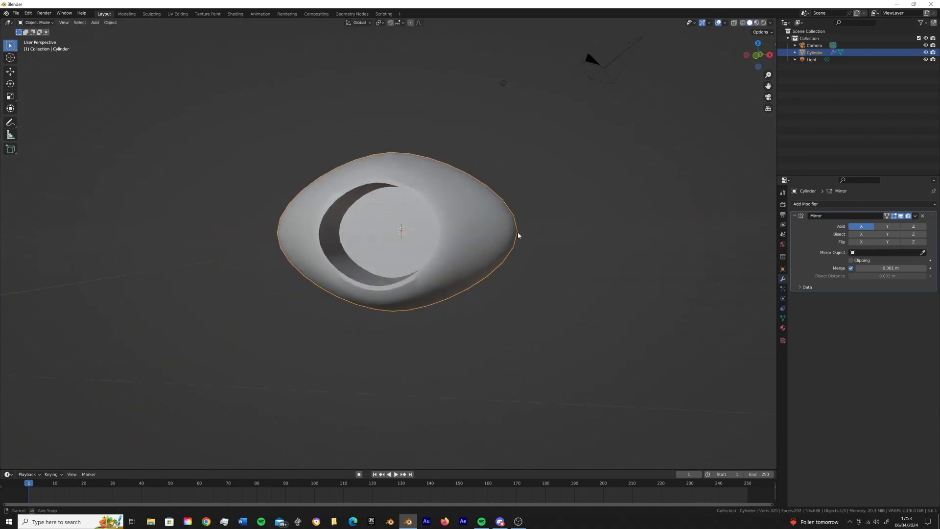
key("KP_1")
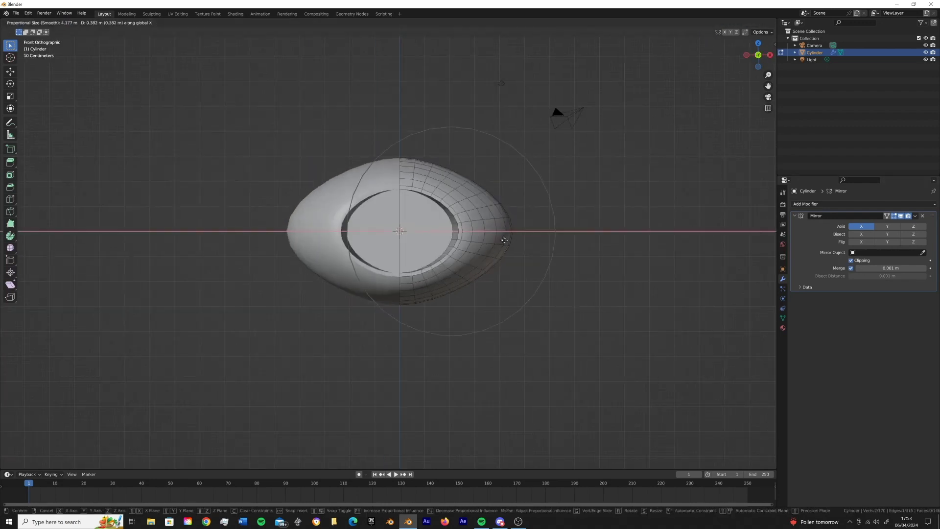
Step: Add a Bevel modifier to the pod (0.045 m, 11 segments)
left_click(529, 243)
mouse_move(530, 243)
middle_mouse_down()
mouse_move(477, 255)
mouse_move(465, 236)
mouse_move(456, 247)
middle_mouse_up()
key("Tab")
key("Tab")
key("Tab")
left_click(803, 241)
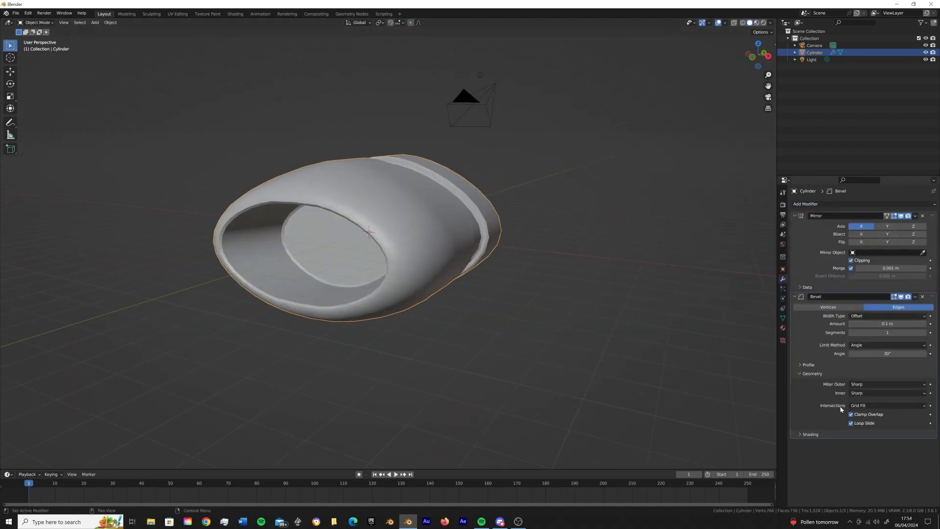
Step: Scale the rear end face down to taper the pod
middle_click_drag(476, 206, 414, 202)
key("Tab")
key("s")
left_click(552, 260)
mouse_move(551, 260)
middle_mouse_down()
mouse_move(480, 237)
mouse_move(328, 236)
mouse_move(524, 262)
mouse_move(449, 220)
mouse_move(377, 269)
mouse_move(383, 318)
mouse_move(394, 274)
middle_mouse_up()
key("Tab")
key("Tab")
Step: Inset a groove band around the body and place a new cube against the rear
key("i")
left_click(397, 270)
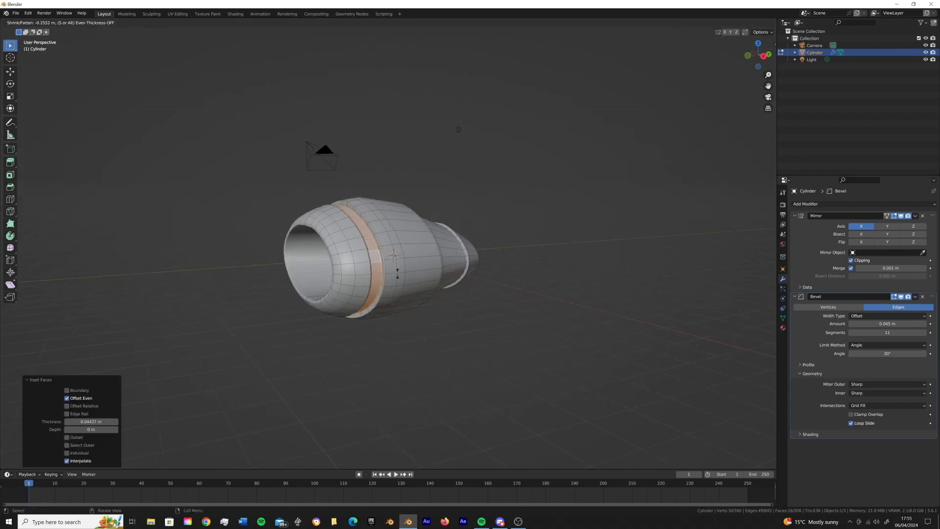
mouse_move(262, 325)
middle_mouse_down()
mouse_move(439, 241)
mouse_move(459, 249)
mouse_move(463, 279)
middle_mouse_up()
left_click(441, 257)
Step: Add a Mirror modifier to the cube and scale it narrow along X
key("Tab")
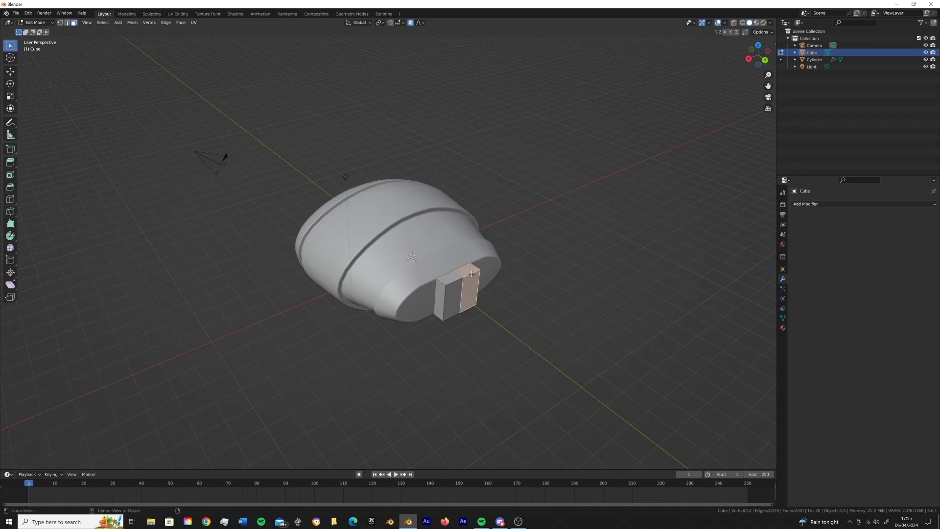
left_click(474, 285)
left_click(864, 204)
left_click(783, 294)
mouse_move(440, 274)
middle_mouse_down()
mouse_move(430, 264)
mouse_move(473, 264)
mouse_move(464, 220)
middle_mouse_up()
key("s")
key("x")
left_click(424, 276)
Step: Extrude the cube's faces upward in Right Ortho view to form a tall fin
key("s")
key("e")
key("KP_3")
key("g")
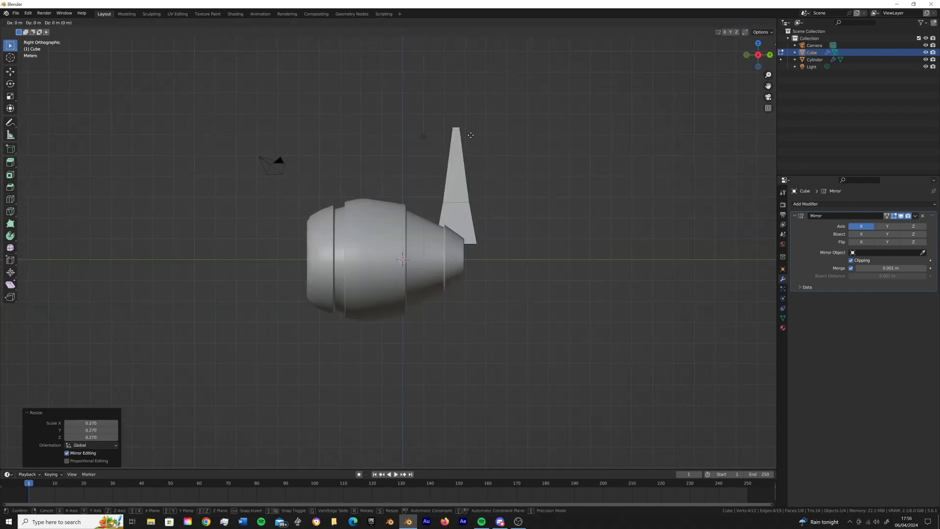
left_click(485, 137)
mouse_move(486, 138)
middle_mouse_down()
mouse_move(493, 236)
mouse_move(538, 230)
middle_mouse_up()
key("Tab")
left_click(493, 235)
Step: Give the fin a 6-segment Bevel modifier and launch a second Blender window
left_click(832, 204)
left_click(784, 231)
double_click(924, 332)
left_click(545, 273)
middle_click_drag(545, 272, 487, 274)
left_click(383, 486)
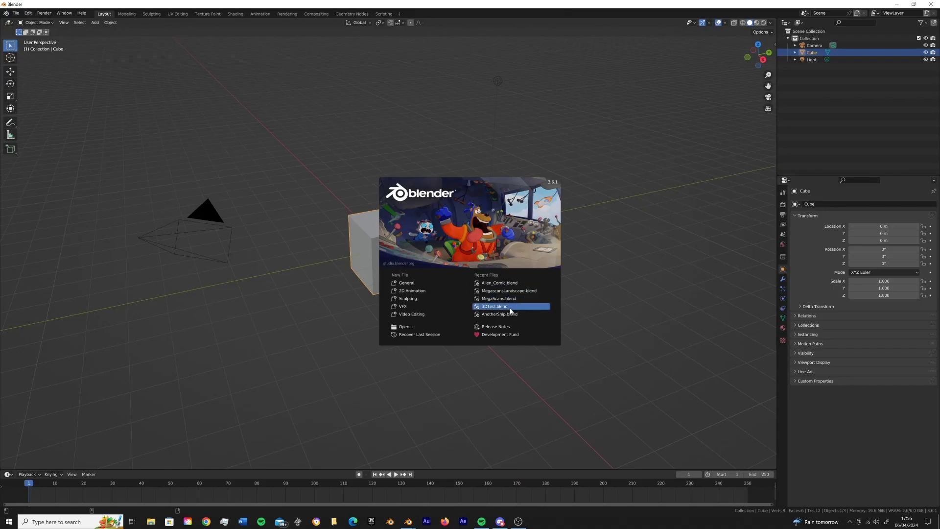
Step: Open AnotherShip.blend and assign the borrowed material to the engine body
left_click(509, 314)
key("alt+Tab")
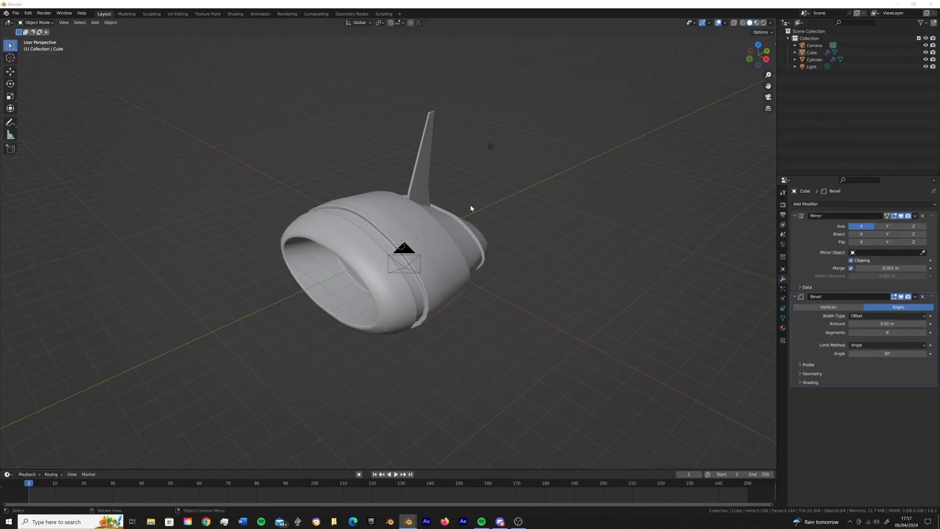
left_click(782, 327)
left_click(796, 233)
left_click(832, 247)
left_click(756, 23)
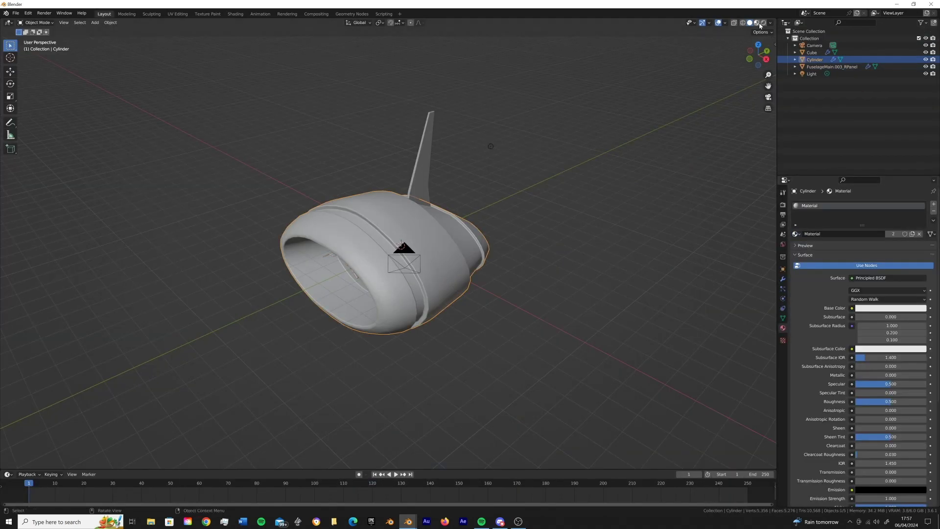
Step: Give the fin the same material and delete the copied FuselageMain object
middle_click_drag(593, 142, 519, 147)
left_click(811, 53)
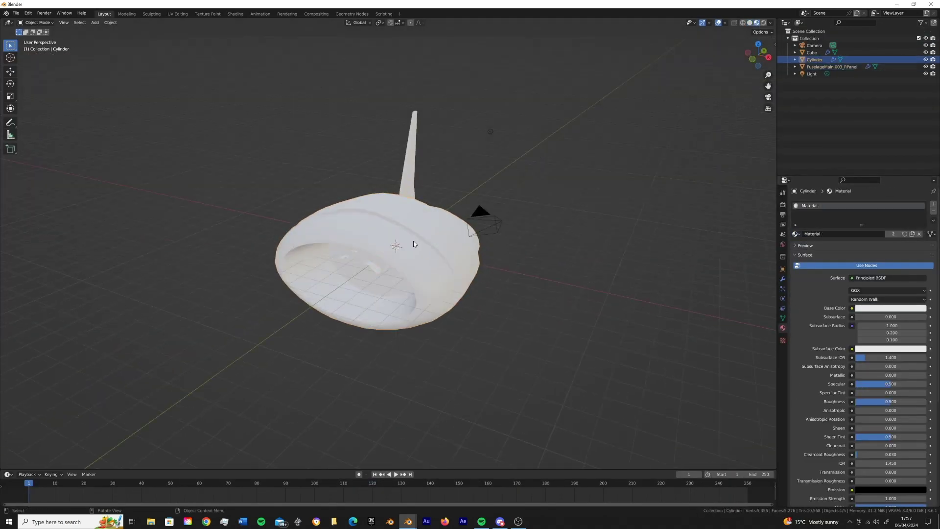
left_click(796, 234)
left_click(387, 230)
key("x")
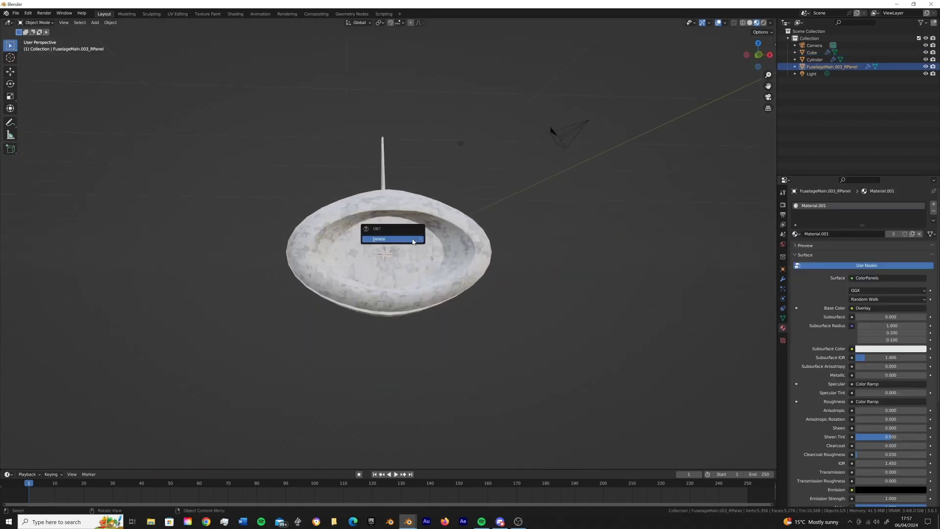
Step: Preview the engine in Rendered shading, then return to solid shading
scroll(431, 235, "up", 5)
scroll(432, 233, "down", 5)
left_click(763, 23)
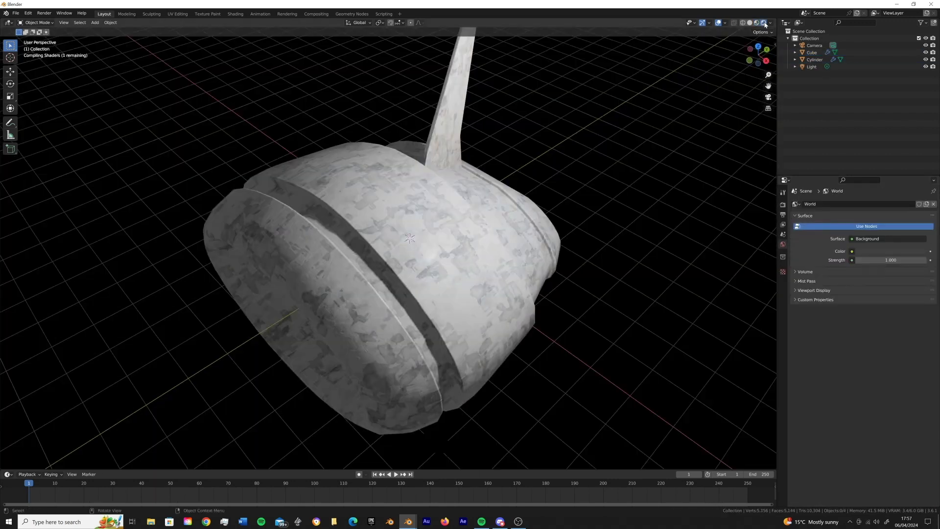
scroll(445, 243, "down", 5)
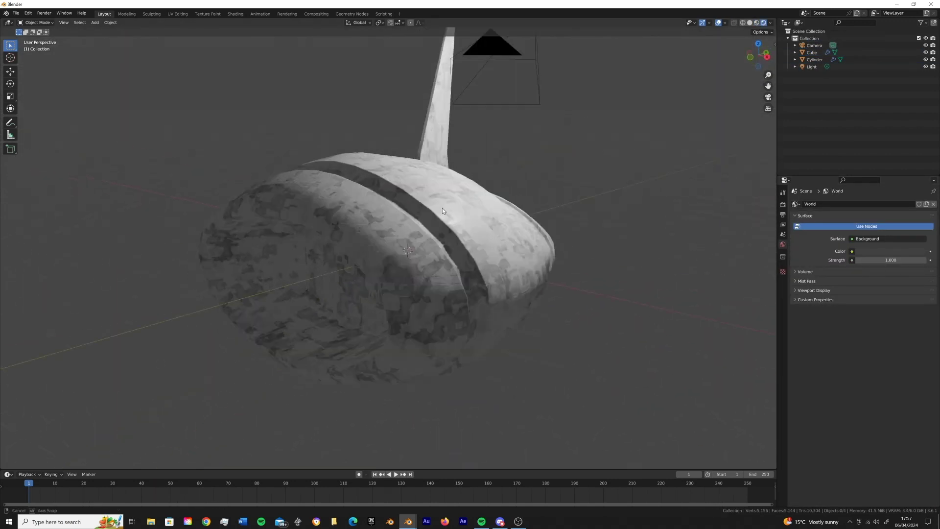
left_click(500, 235)
Step: Add a Subdivision Surface modifier to the engine
key("z")
left_click(782, 278)
left_click(861, 204)
left_click(809, 332)
mouse_move(685, 328)
middle_mouse_down()
mouse_move(507, 234)
mouse_move(443, 270)
middle_mouse_up()
Step: Extrude the rear end face inward to recess it
key("Tab")
key("alt+e")
left_click(443, 270)
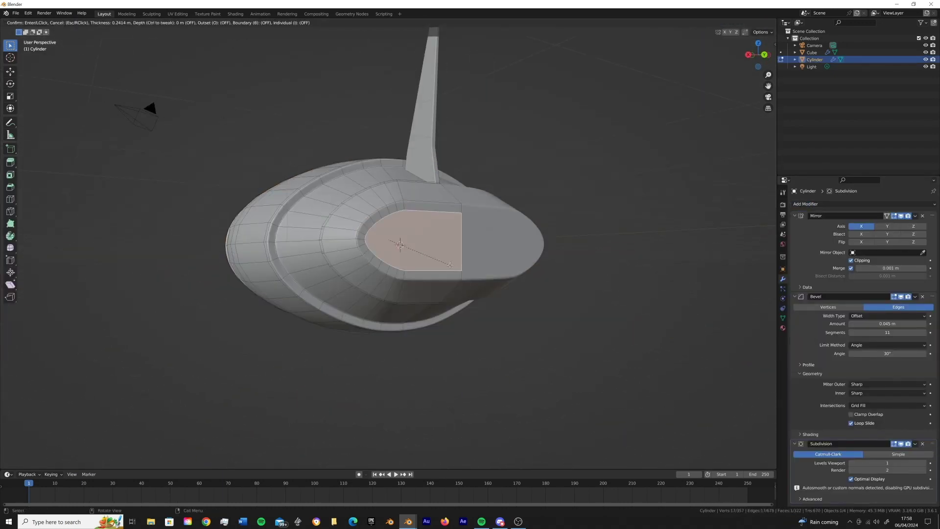
key("alt+e")
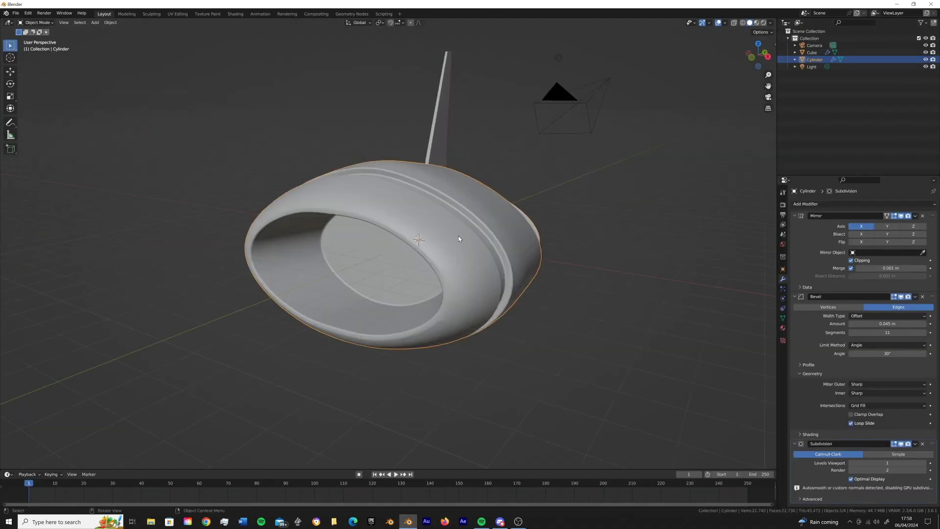
Step: Save the file as Anothership2.blend in the ship files folder
key("ctrl+s")
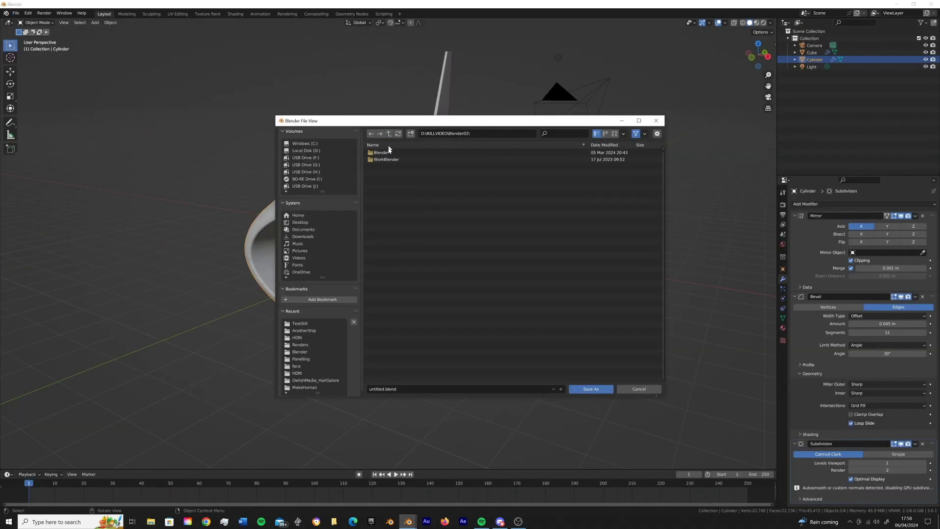
key("BackSpace")
key("BackSpace")
double_click(387, 153)
type("hip2")
key("Return")
Step: Re-enter Edit Mode on the engine and slide an edge loop
mouse_move(407, 386)
middle_mouse_down()
mouse_move(489, 204)
mouse_move(99, 88)
mouse_move(475, 209)
mouse_move(421, 289)
mouse_move(457, 239)
middle_mouse_up()
key("Tab")
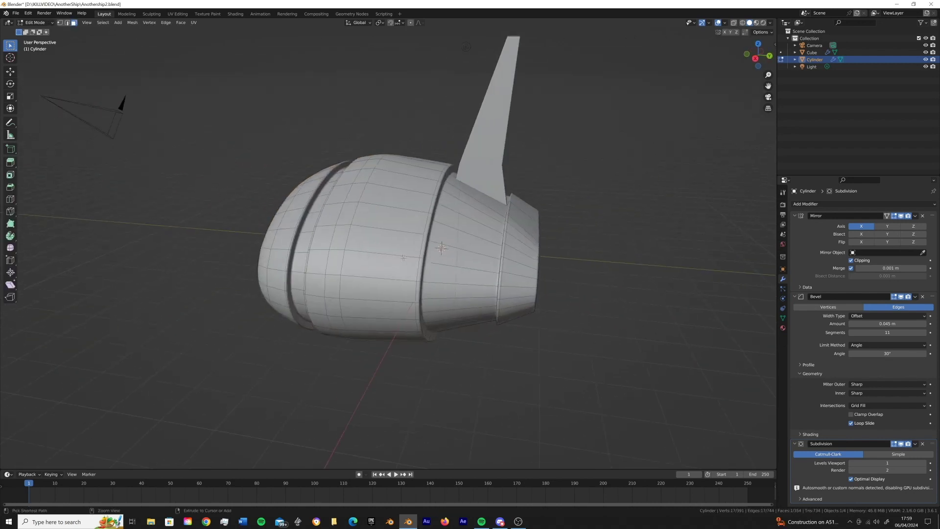
left_click(431, 262)
Step: Select a face loop and generate Random Panels (2 cuts, Shortest path) on the engine
left_click(357, 244, "alt")
mouse_move(357, 244)
middle_mouse_down()
mouse_move(401, 225)
mouse_move(321, 251)
mouse_move(446, 263)
middle_mouse_up()
key("Tab")
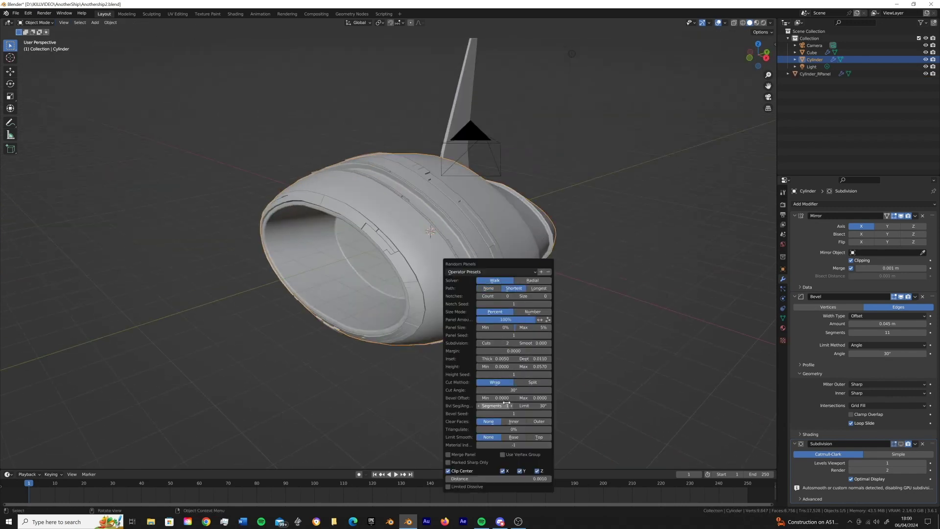
middle_click_drag(441, 244, 514, 221)
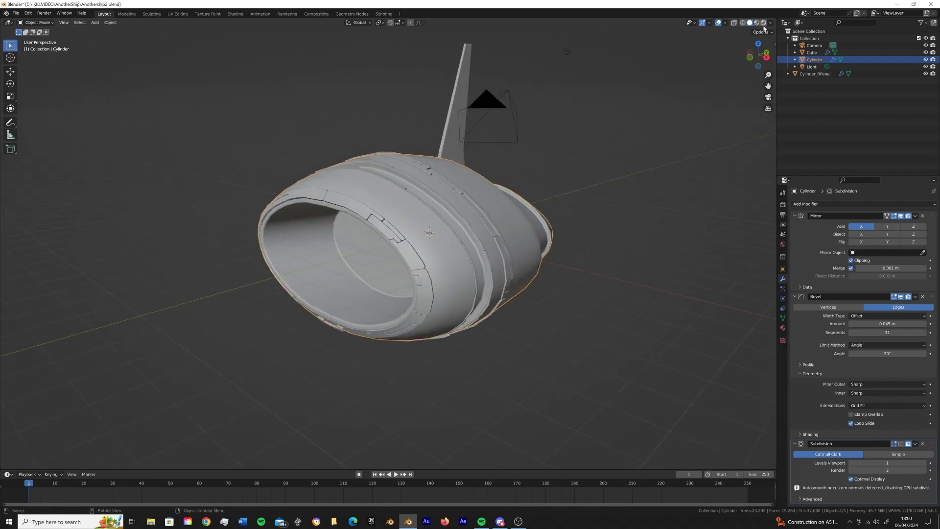
Step: Switch to Rendered shading and set the sun's strength to 15
left_click(763, 22)
left_click(811, 67)
key("Escape")
Step: Duplicate the sun as Light.001 and show the transform sidebar
middle_click_drag(563, 171, 615, 149)
key("shift+d")
key("Escape")
middle_click_drag(670, 101, 672, 107)
key("n")
key("alt+a")
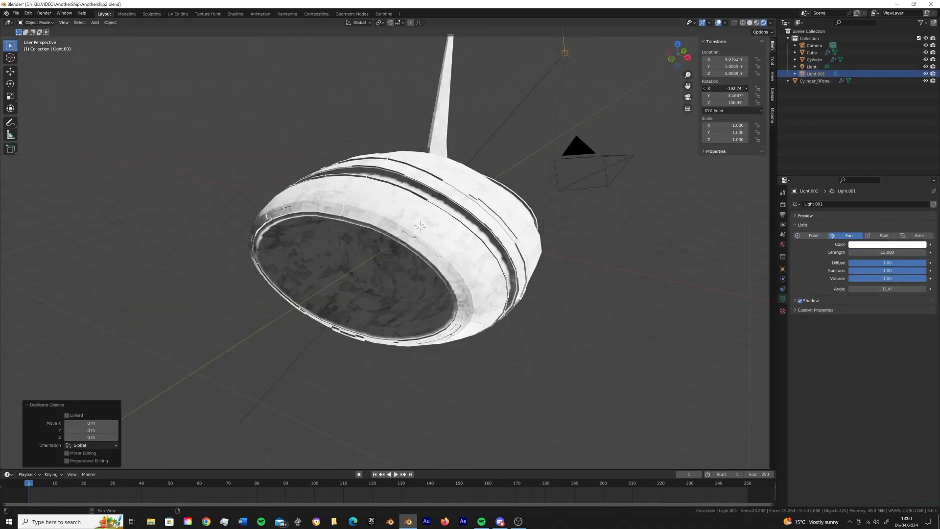
Step: Set the world background to black and tint the second sun cyan at strength 5
left_click(783, 243)
mouse_move(621, 96)
middle_mouse_down()
mouse_move(600, 132)
mouse_move(557, 134)
mouse_move(512, 171)
middle_mouse_up()
left_click(782, 298)
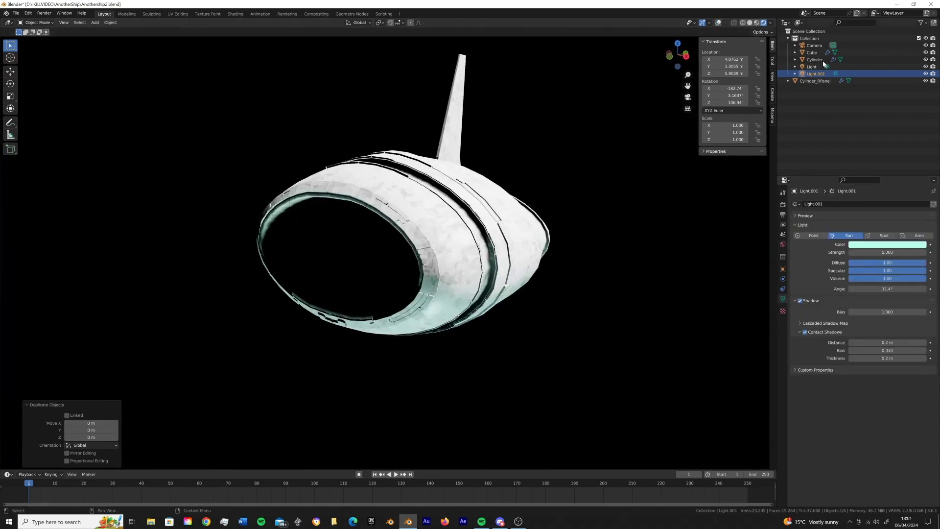
left_click(533, 83)
mouse_move(533, 84)
middle_mouse_down()
mouse_move(533, 75)
mouse_move(422, 177)
mouse_move(429, 42)
middle_mouse_up()
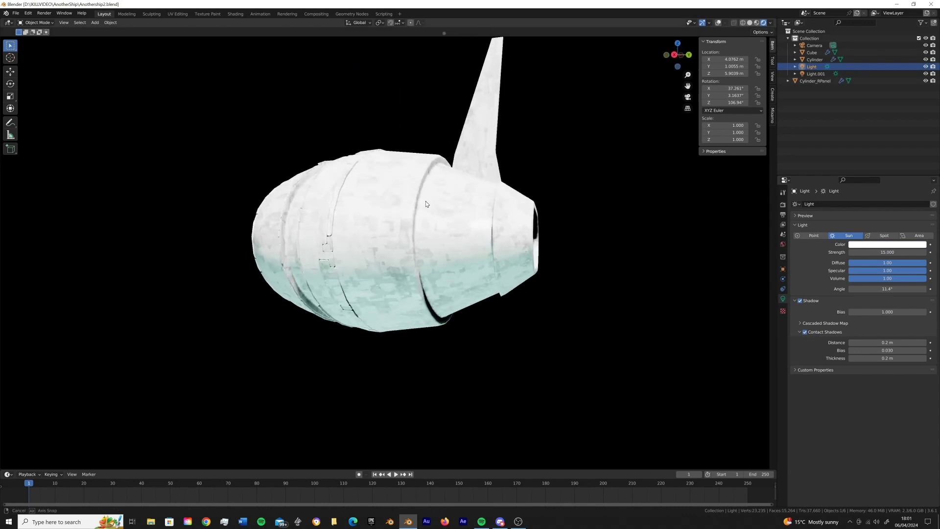
left_click(440, 220)
key("Tab")
Step: Run a second Random Panels pass on the nacelle, widening margins and removing inset thickness
middle_click_drag(441, 220, 479, 273)
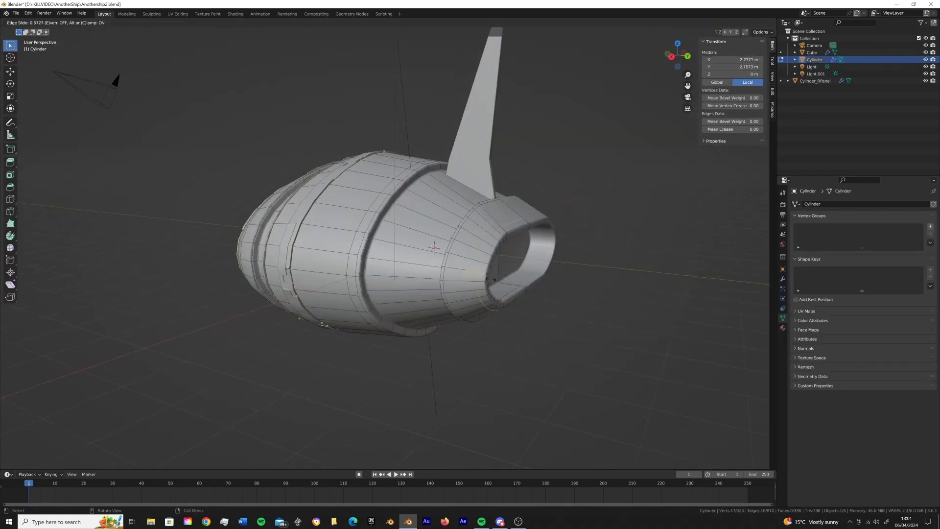
key("Tab")
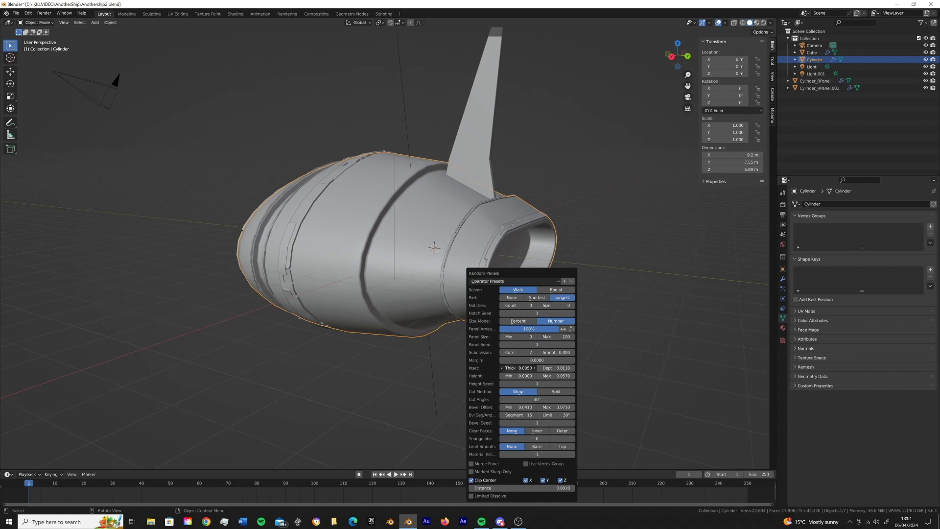
left_click_drag(536, 359, 544, 360)
left_click_drag(519, 368, 489, 367)
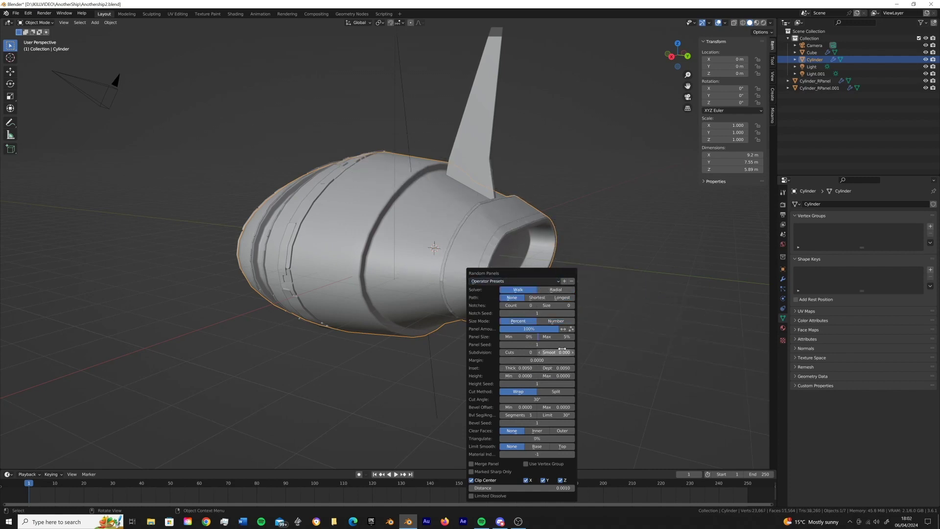
mouse_move(522, 353)
middle_mouse_down()
mouse_move(454, 225)
mouse_move(483, 184)
middle_mouse_up()
left_click(483, 184)
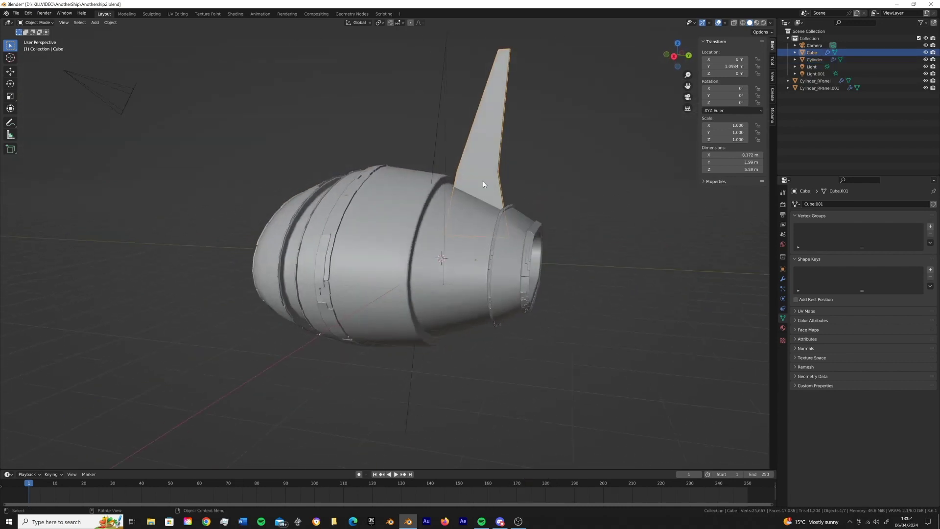
Step: Add a second Mirror modifier so a matching fin sits under the nacelle
key("Tab")
left_click(783, 278)
left_click(805, 203)
mouse_move(661, 313)
middle_mouse_down()
mouse_move(619, 310)
mouse_move(411, 243)
mouse_move(484, 141)
middle_mouse_up()
left_click(484, 141)
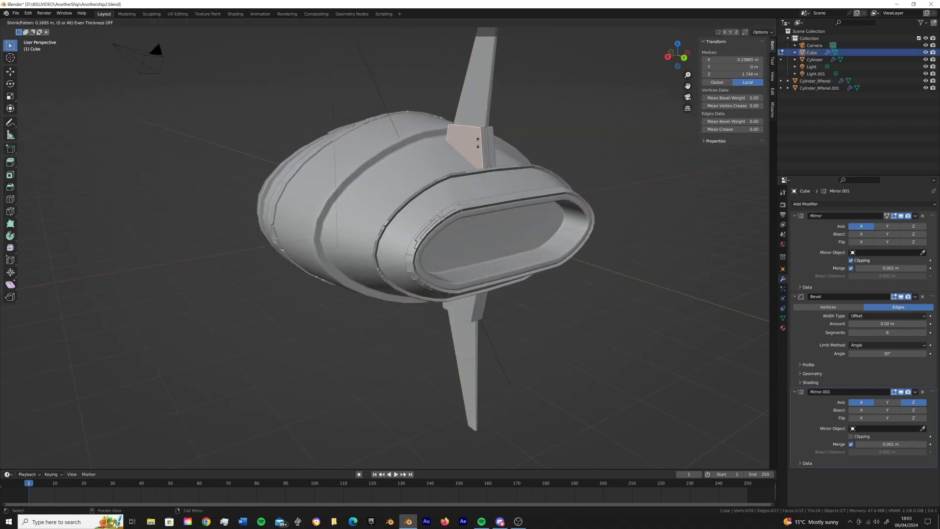
Step: Shrink/fatten and reposition the fin's base faces, then leave Edit Mode
left_click(473, 133)
key("Tab")
mouse_move(606, 207)
middle_mouse_down()
mouse_move(430, 229)
mouse_move(387, 107)
mouse_move(372, 205)
mouse_move(401, 221)
mouse_move(413, 160)
middle_mouse_up()
key("Tab")
left_click(392, 134)
key("Tab")
scroll(372, 205, "down", 5)
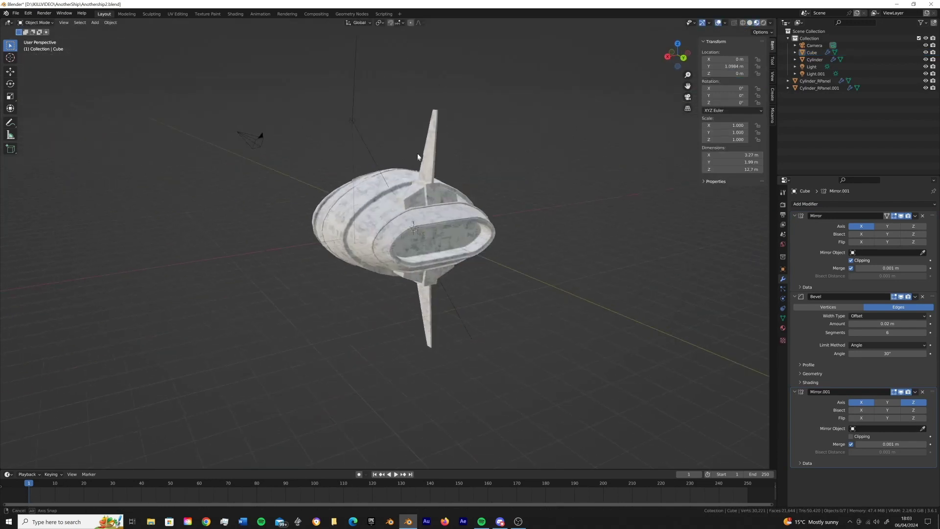
Step: Open the nacelle's Material.001 node group in the Shading workspace
left_click(413, 160)
left_click(235, 14)
scroll(356, 400, "down", 3)
scroll(357, 400, "up", 3)
key("Tab")
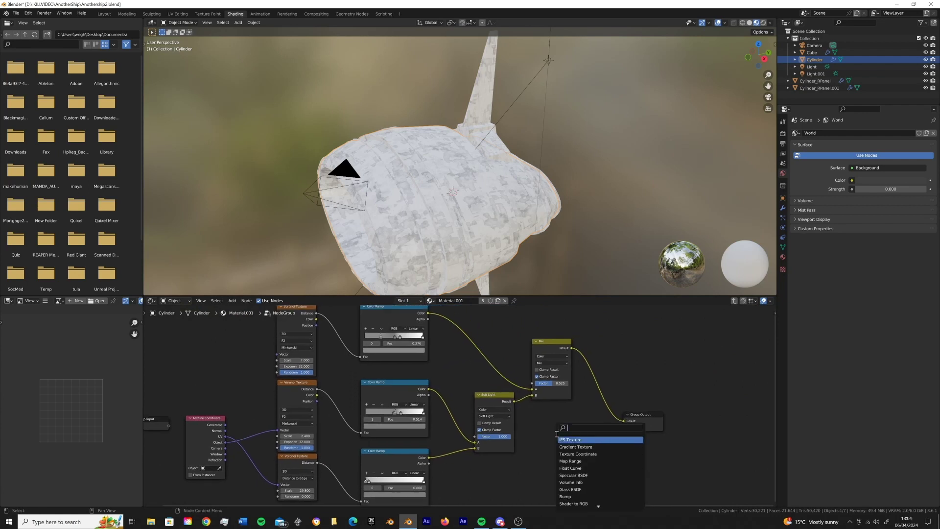
Step: Insert Color Ramp nodes in the node group and before the Principled shader, tinted pinkish red
left_click(570, 447)
left_click(602, 408)
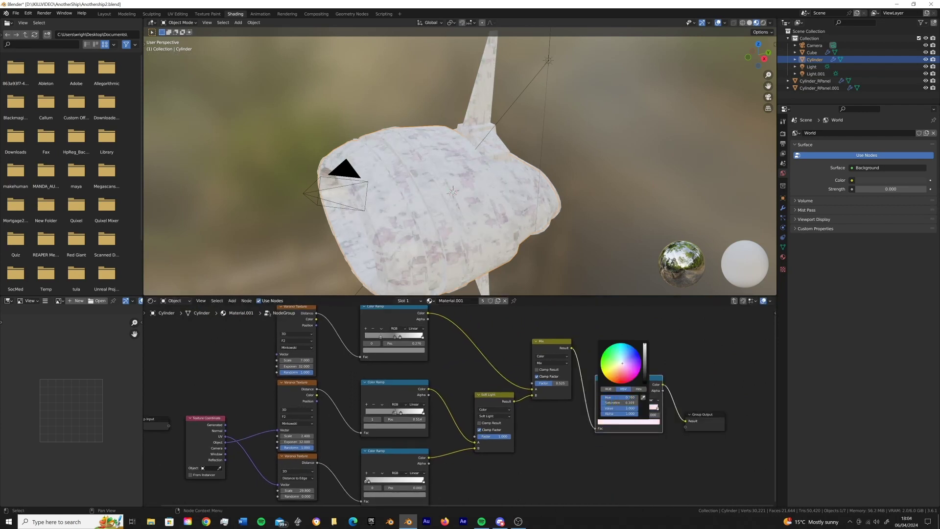
key("Tab")
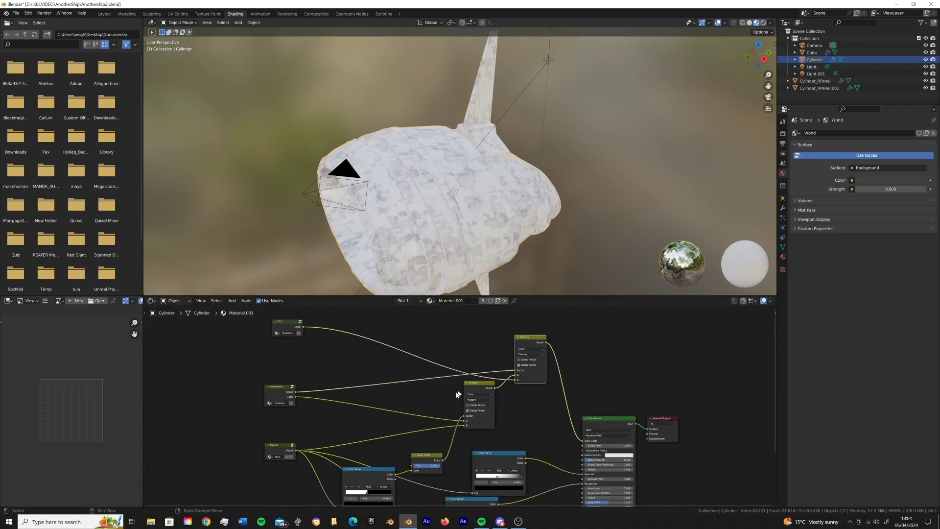
type("ramp")
key("Return")
left_click(524, 396)
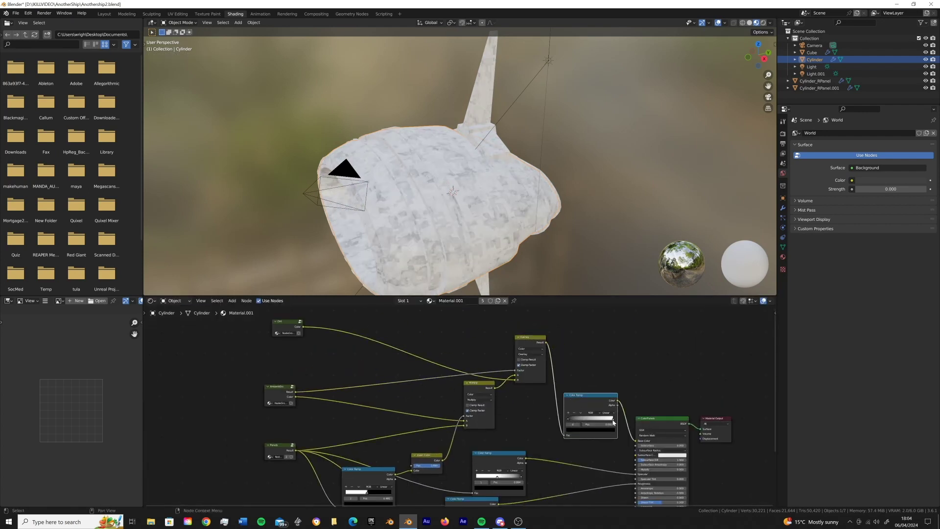
left_click_drag(584, 388, 611, 387)
Step: Preview the ship in Rendered shading with overlays hidden, darkening the red ramp stop
left_click(762, 22)
left_click(590, 430)
left_click(719, 22)
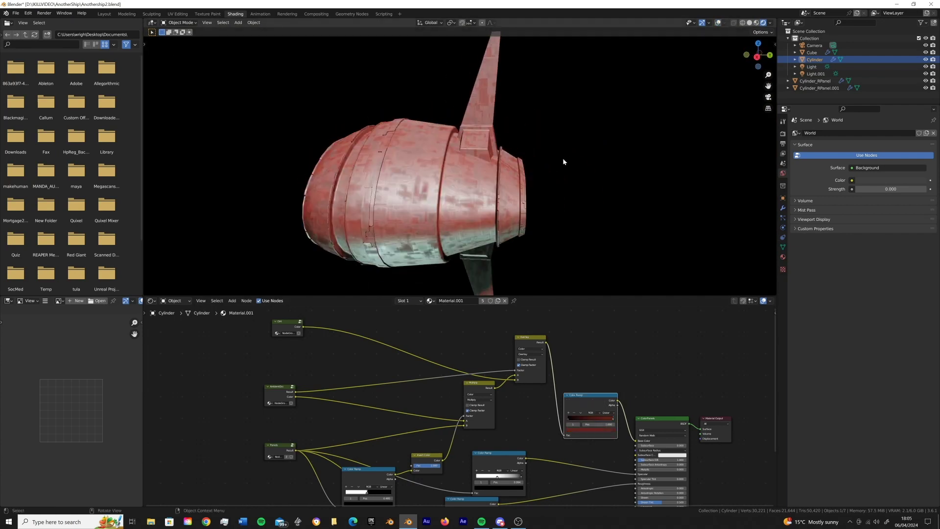
middle_click_drag(562, 157, 497, 155)
middle_click_drag(538, 206, 470, 190)
Step: Fine-tune the red ramp stop colour and raise Subsurface to 0.048
left_click(590, 429)
left_click_drag(584, 384, 582, 370)
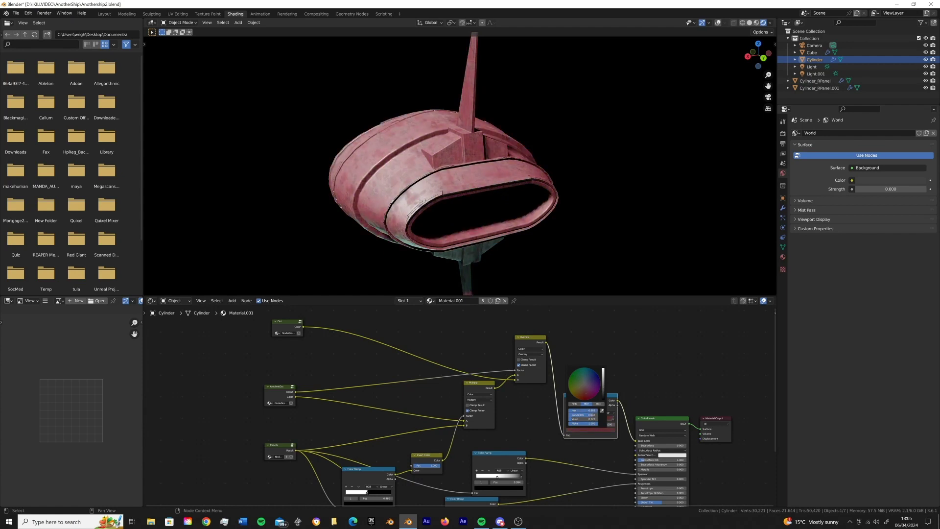
left_click_drag(671, 445, 634, 445)
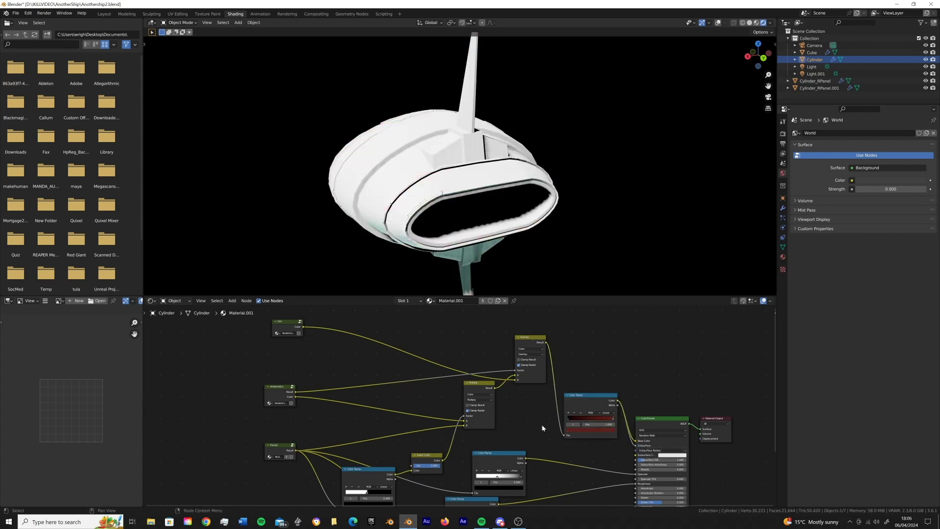
mouse_move(405, 133)
middle_mouse_down()
mouse_move(557, 134)
mouse_move(635, 171)
mouse_move(440, 162)
mouse_move(495, 153)
middle_mouse_up()
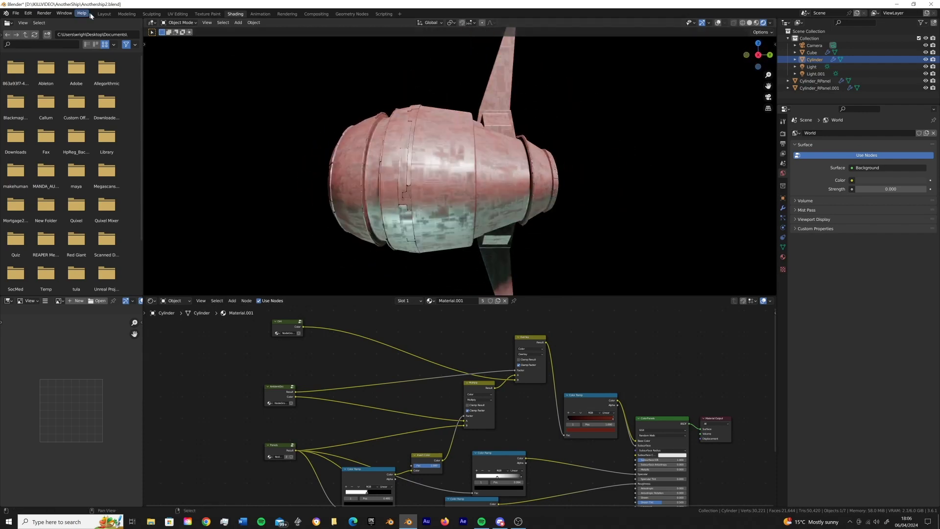
Step: Return to the Layout workspace and enter Edit Mode on the nacelle
left_click(104, 13)
mouse_move(419, 172)
middle_mouse_down()
mouse_move(312, 227)
mouse_move(411, 220)
mouse_move(376, 248)
mouse_move(405, 220)
mouse_move(529, 199)
mouse_move(478, 250)
middle_mouse_up()
key("Tab")
key("Tab")
Step: Generate Random Panels on the nacelle and smooth them with a Subdivision modifier
key("F9")
left_click(478, 250)
key("shift+a")
left_click(797, 337)
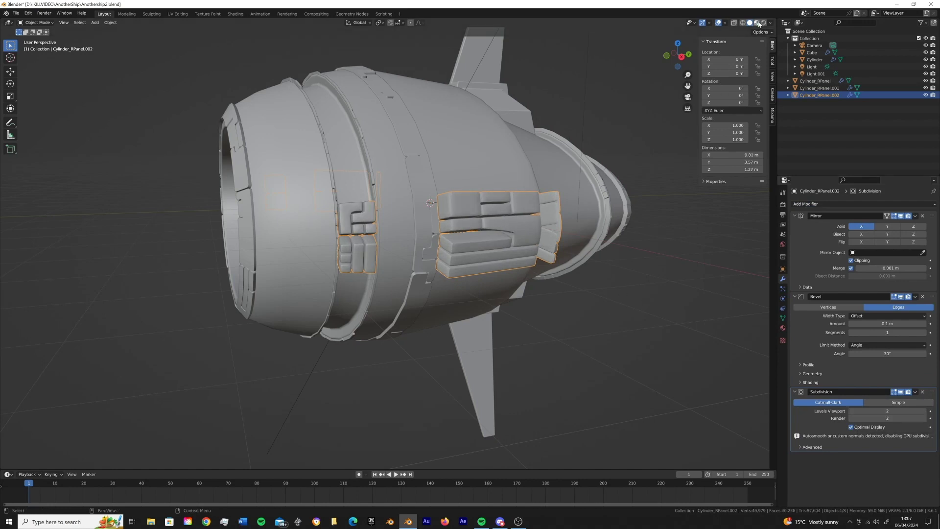
left_click(757, 23)
middle_click_drag(640, 257, 531, 239)
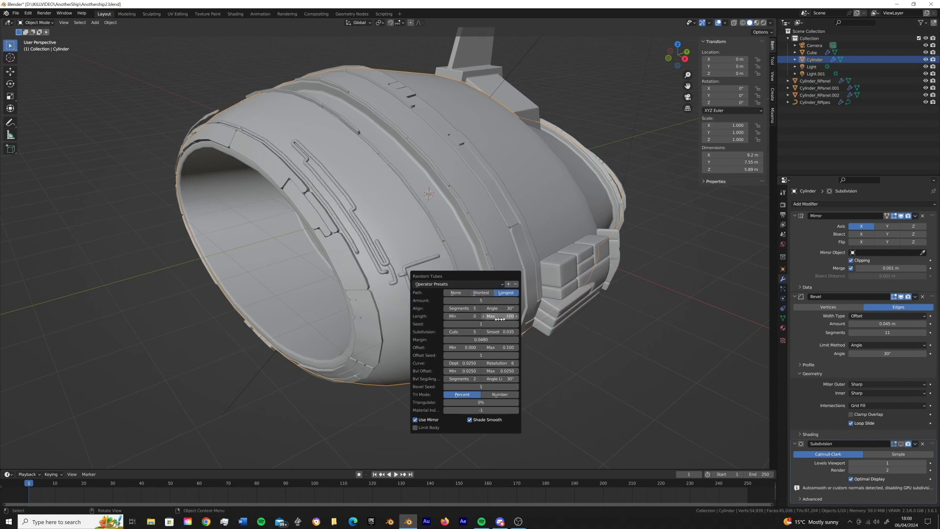
Step: Mirror the Cylinder_RPipes tubes along the Z axis
left_click(832, 204)
left_click(817, 272)
left_click(912, 308)
mouse_move(543, 186)
middle_mouse_down()
mouse_move(517, 157)
mouse_move(406, 151)
mouse_move(453, 212)
middle_mouse_up()
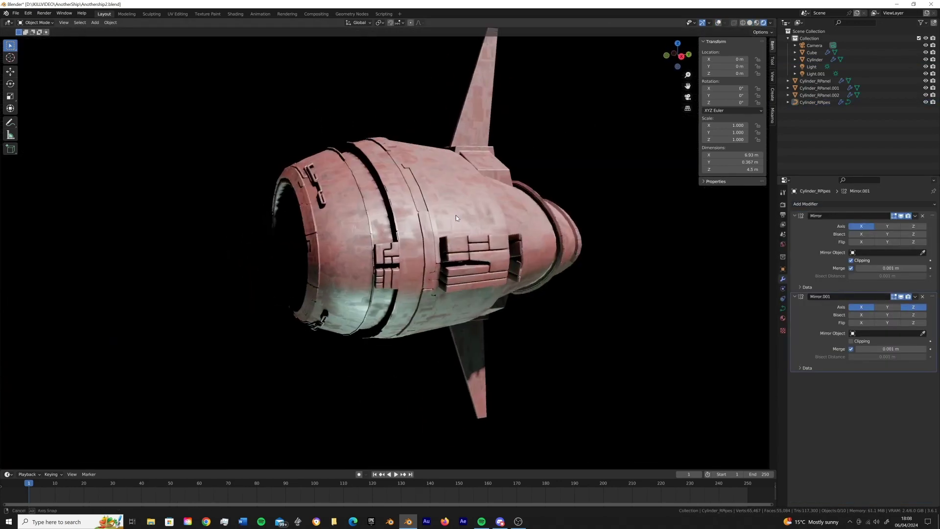
Step: Generate a second set of Random Tubes on the nacelle
left_click(429, 242)
key("Tab")
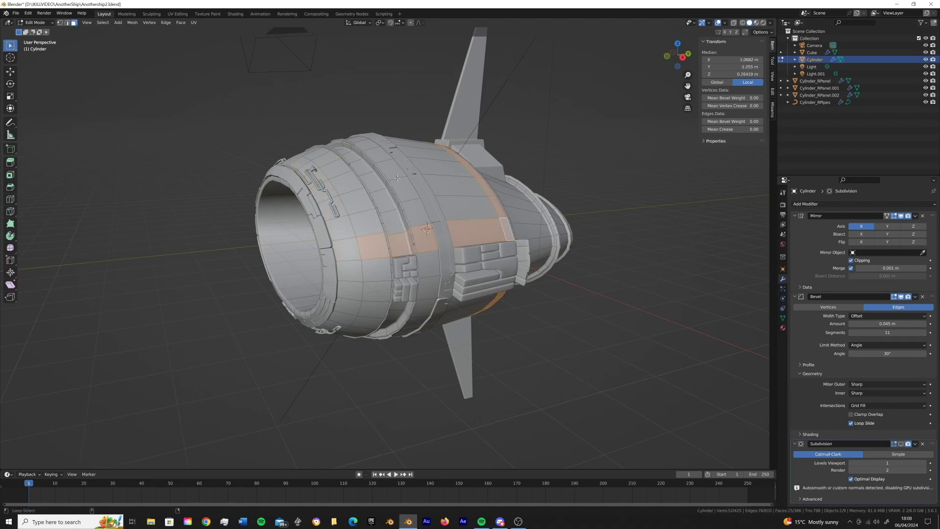
middle_click_drag(387, 162, 503, 316)
key("Tab")
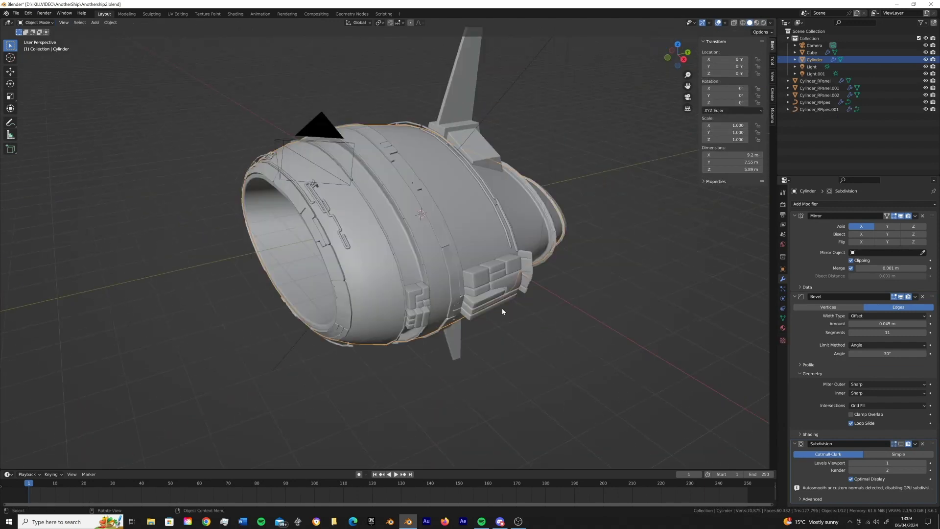
left_click(495, 261)
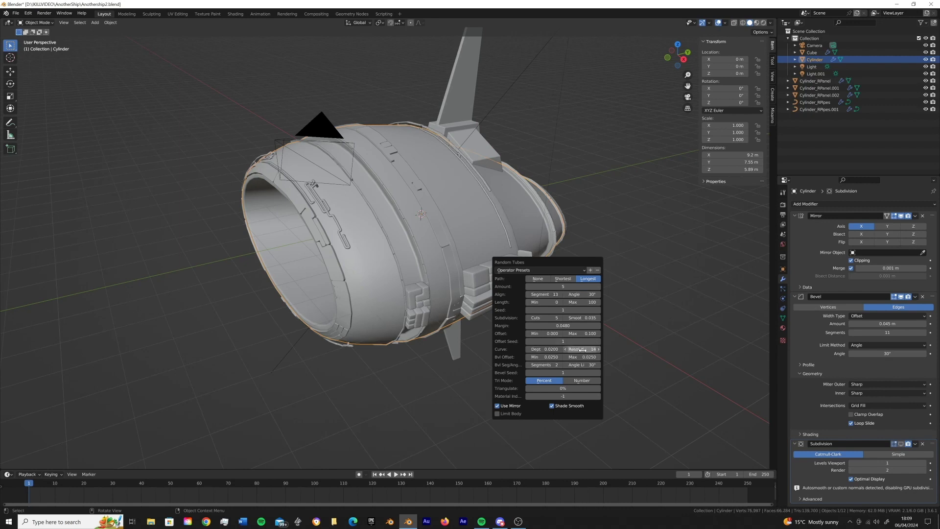
Step: Add a Z-axis Mirror modifier to the new Cylinder_RPipes.001 tubes
left_click(819, 109)
left_click(861, 203)
left_click(748, 269)
left_click(913, 307)
mouse_move(538, 245)
middle_mouse_down()
mouse_move(486, 280)
mouse_move(604, 300)
mouse_move(556, 279)
mouse_move(447, 286)
mouse_move(425, 303)
middle_mouse_up()
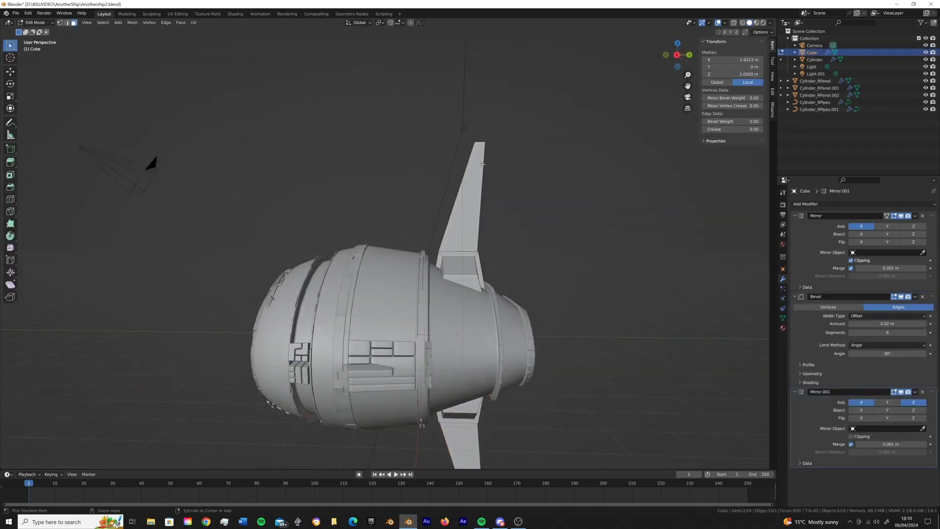
left_click(472, 198)
Step: Extrude and shrink the fin-base faces into a stepped block, undoing the edge slide
key("Tab")
mouse_move(471, 197)
middle_mouse_down()
mouse_move(517, 235)
mouse_move(497, 255)
mouse_move(487, 231)
mouse_move(431, 264)
middle_mouse_up()
scroll(386, 297, "up", 5)
scroll(386, 297, "down", 5)
middle_click_drag(462, 317, 586, 271)
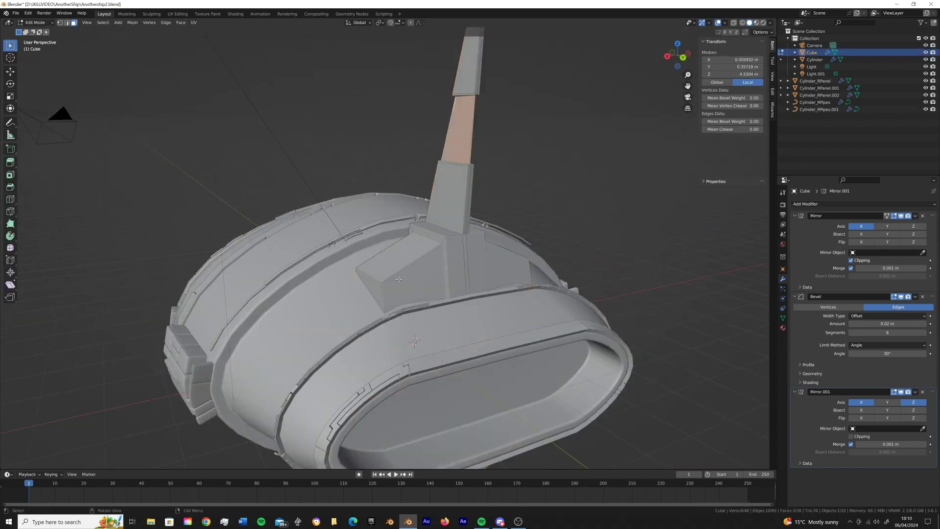
left_click(427, 280)
left_click(430, 250)
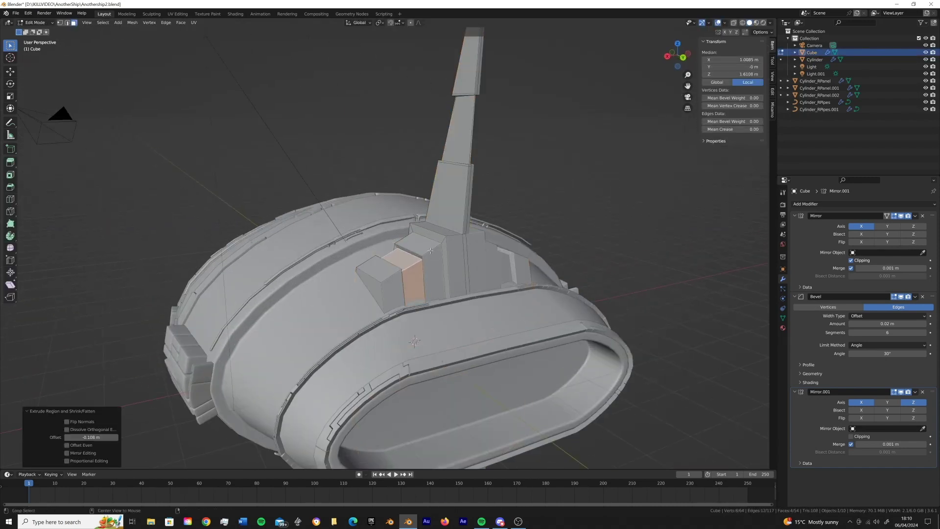
left_click(434, 261)
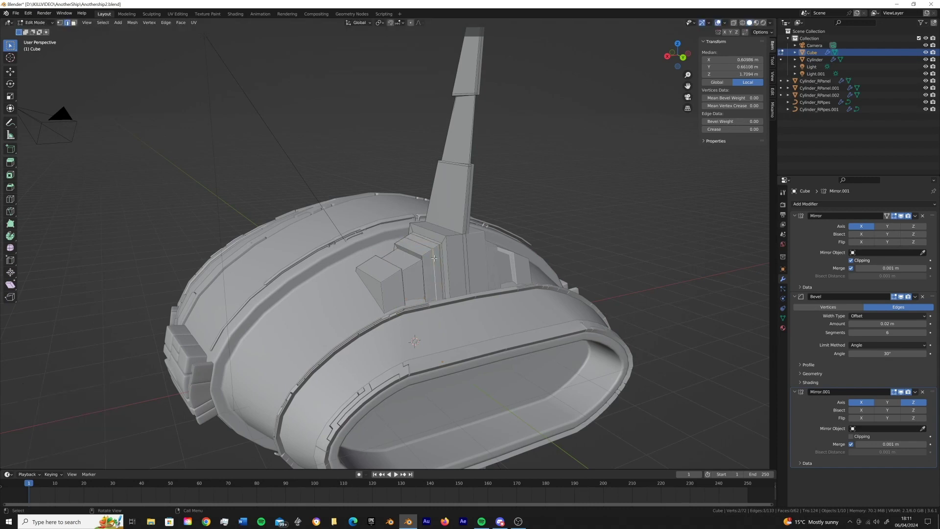
key("ctrl+z")
key("Tab")
Step: Cover the fin with Random Panels, creating Cube_RPanel
right_click(439, 255)
left_click(436, 228)
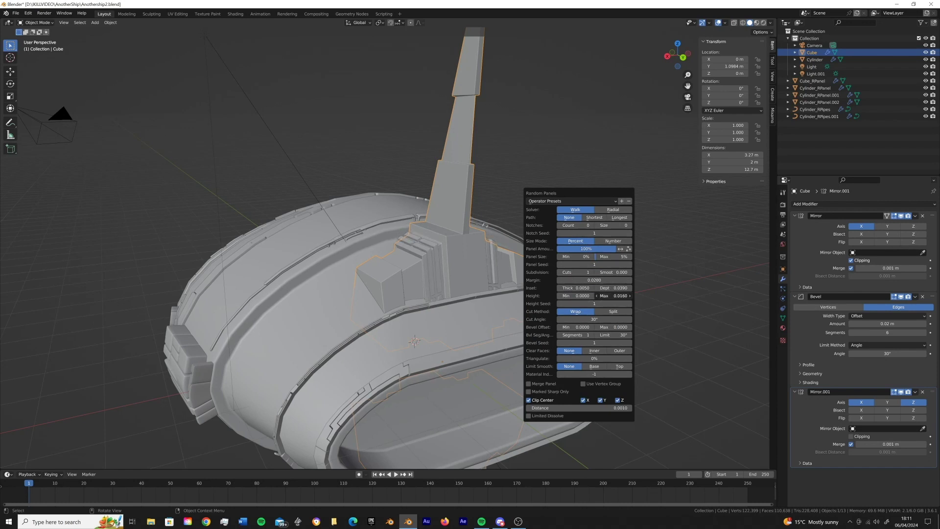
mouse_move(618, 288)
middle_mouse_down()
mouse_move(569, 197)
mouse_move(505, 195)
mouse_move(446, 231)
mouse_move(555, 212)
mouse_move(541, 209)
mouse_move(478, 260)
middle_mouse_up()
scroll(541, 209, "down", 4)
scroll(478, 260, "up", 5)
left_click(478, 260)
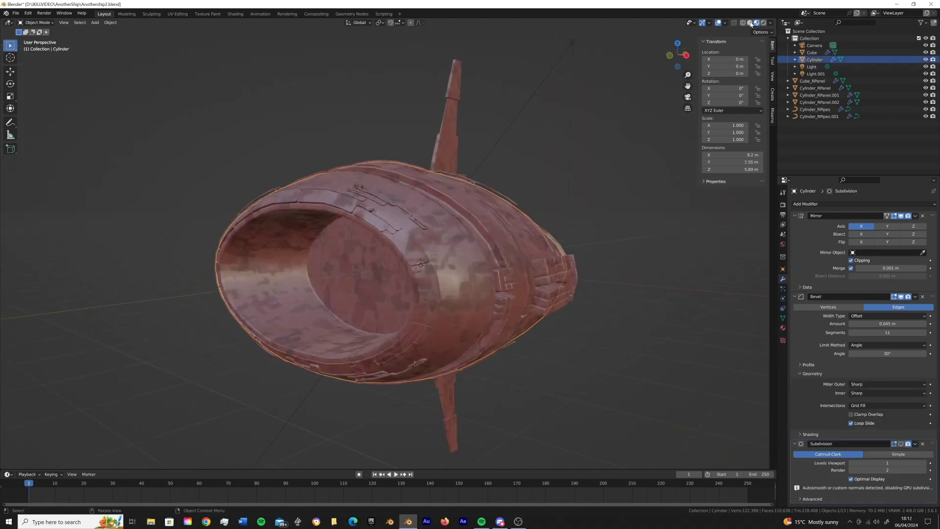
Step: Separate the nacelle's front faces into their own object, Cylinder.001
key("Tab")
middle_click_drag(421, 277, 460, 336)
right_click(460, 336)
mouse_move(425, 338)
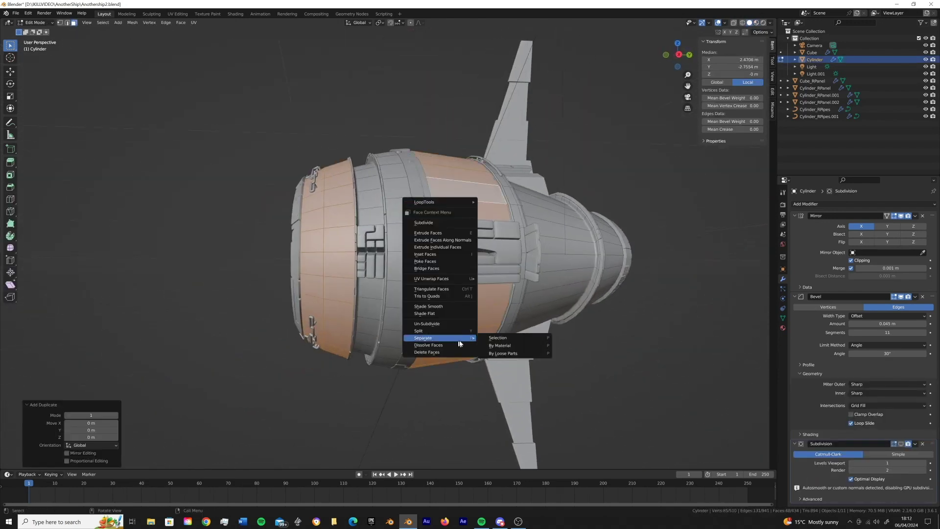
left_click(500, 338)
key("Tab")
left_click(328, 226)
middle_click_drag(328, 226, 372, 210)
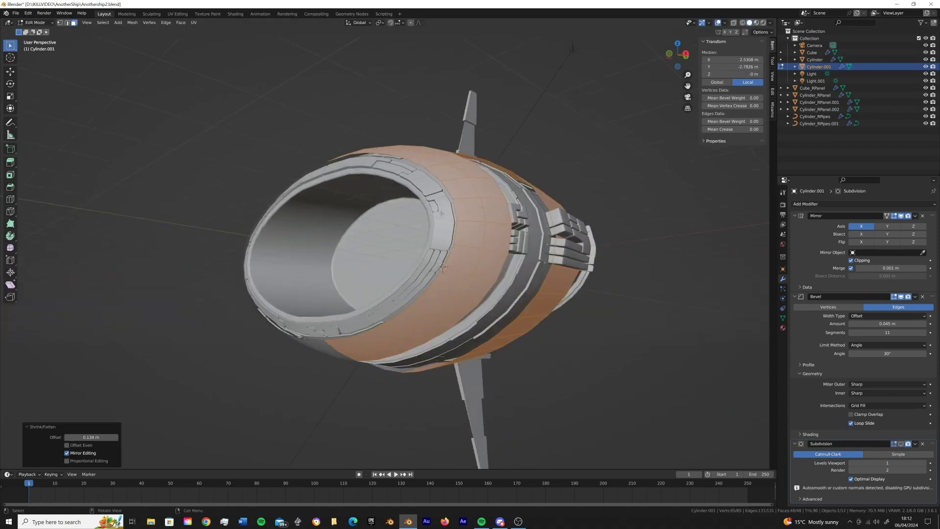
Step: Move Subdivision above Bevel and add a Wireframe modifier thinned to 0.0093 m
left_click(805, 203)
left_click_drag(931, 443, 903, 300)
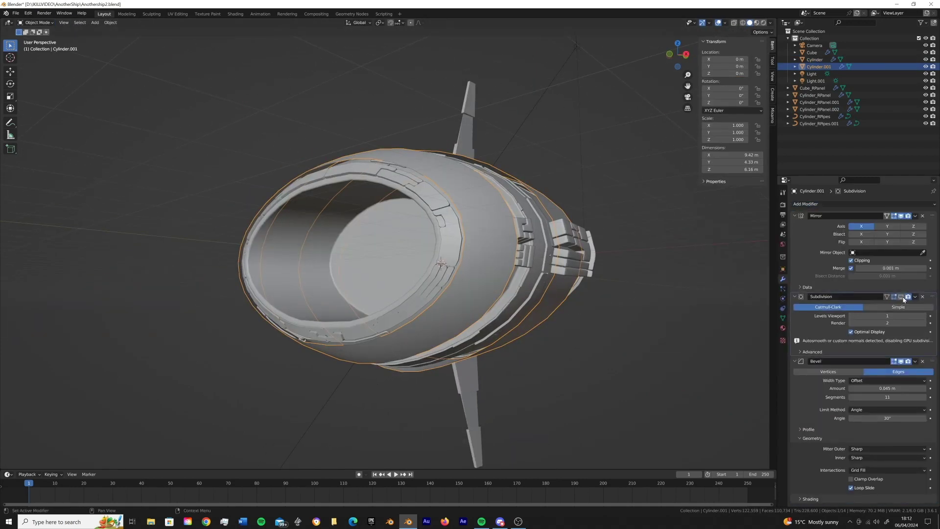
left_click(805, 203)
left_click(800, 363)
key("alt+a")
mouse_move(538, 245)
middle_mouse_down()
mouse_move(591, 153)
mouse_move(545, 211)
mouse_move(612, 235)
middle_mouse_up()
left_click(763, 23)
left_click(888, 320, "ctrl")
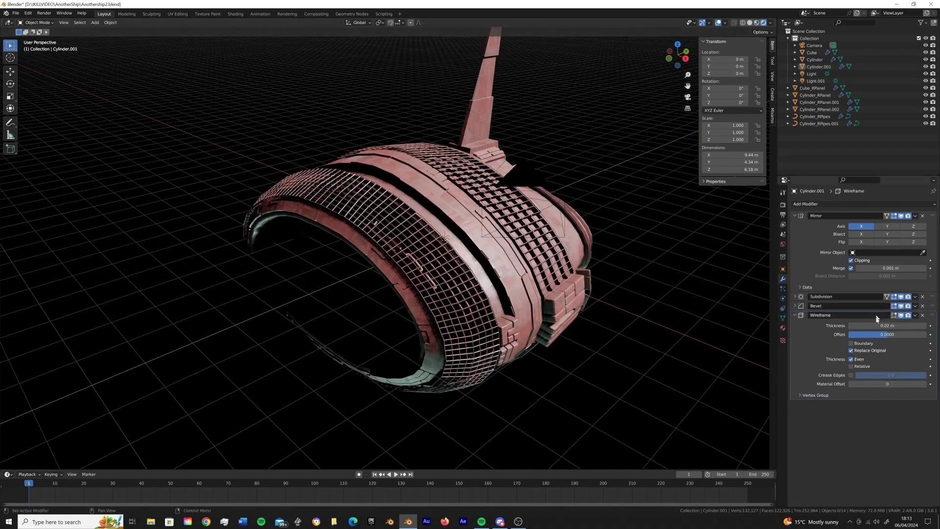
left_click_drag(889, 325, 867, 325)
Step: Add a Triangulate modifier placed before the Wireframe, back in solid shading
left_click(805, 203)
left_click(800, 337)
left_click_drag(925, 413, 925, 316)
mouse_move(462, 298)
middle_mouse_down()
mouse_move(300, 259)
mouse_move(313, 286)
mouse_move(451, 263)
mouse_move(455, 222)
middle_mouse_up()
left_click(458, 286)
scroll(458, 286, "up", 5)
Step: Scale the front ring's linked faces and select the middle band in Edit Mode
key("Tab")
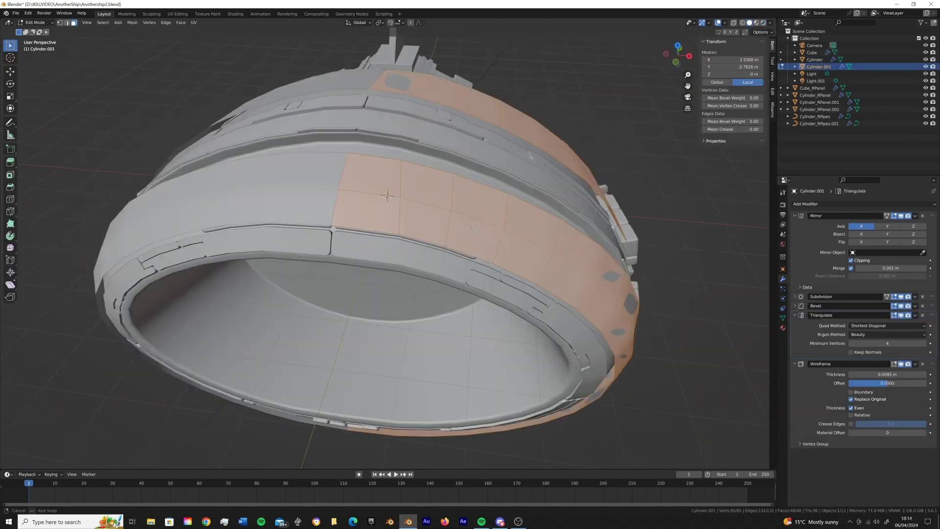
left_click(314, 250)
key("ctrl+l")
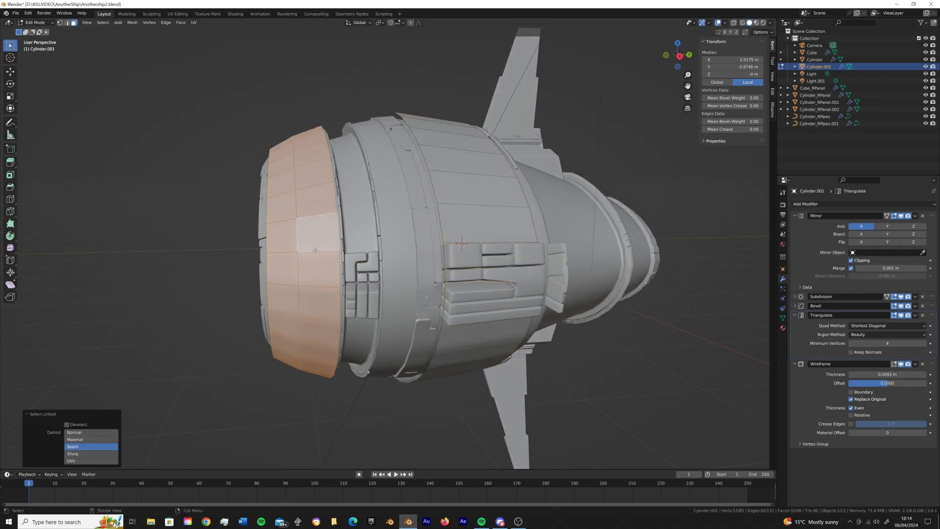
left_click(312, 251)
left_click(460, 196)
key("ctrl+l")
key("Tab")
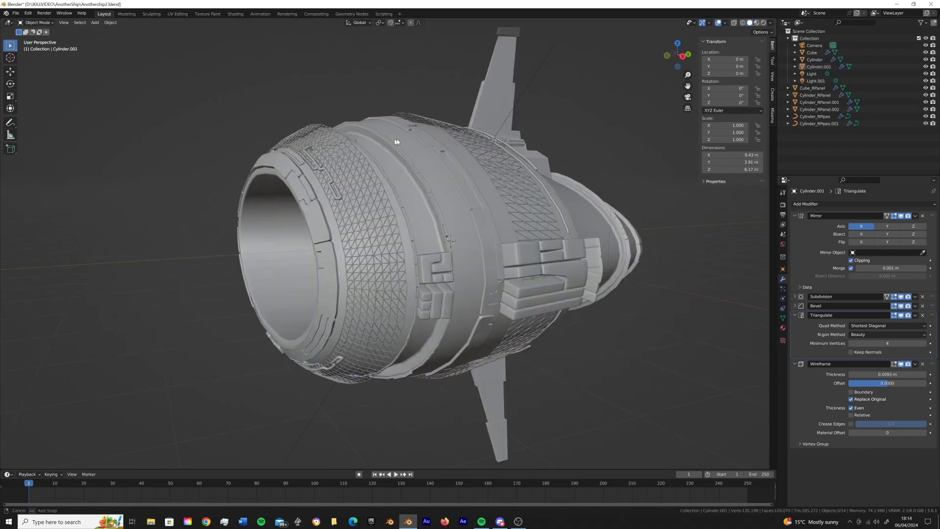
middle_click_drag(460, 196, 405, 174)
Step: Inspect the triangulated wireframe engine ring in Rendered view
left_click(794, 296)
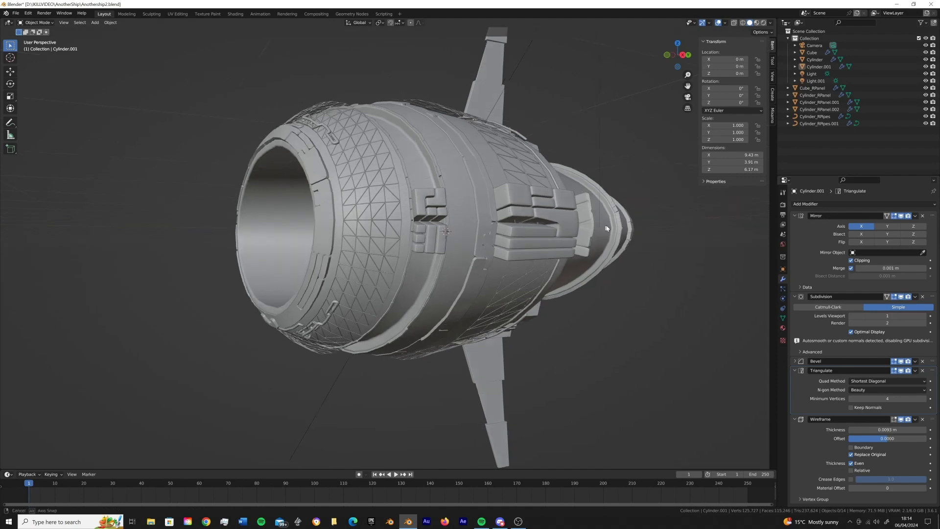
middle_click_drag(612, 225, 675, 234)
key("z")
mouse_move(587, 168)
middle_mouse_down()
mouse_move(436, 186)
mouse_move(518, 210)
mouse_move(504, 176)
middle_mouse_up()
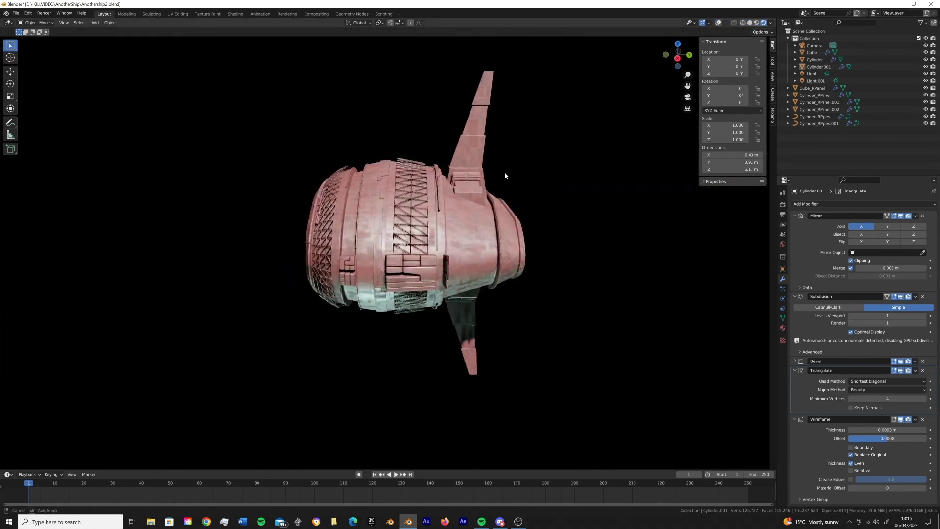
scroll(406, 199, "up", 5)
Step: Add two loop cuts around the engine cylinder's hull
key("z")
left_click(406, 200)
key("Tab")
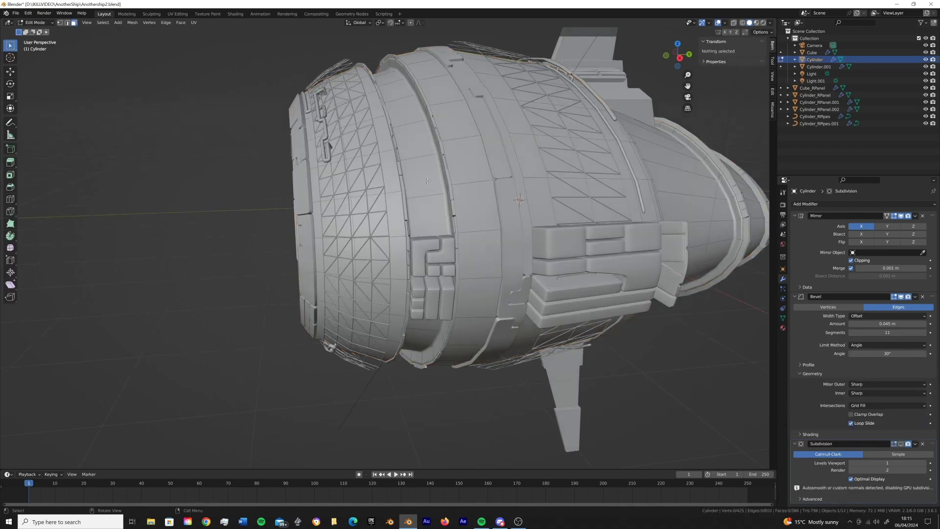
left_click(427, 198)
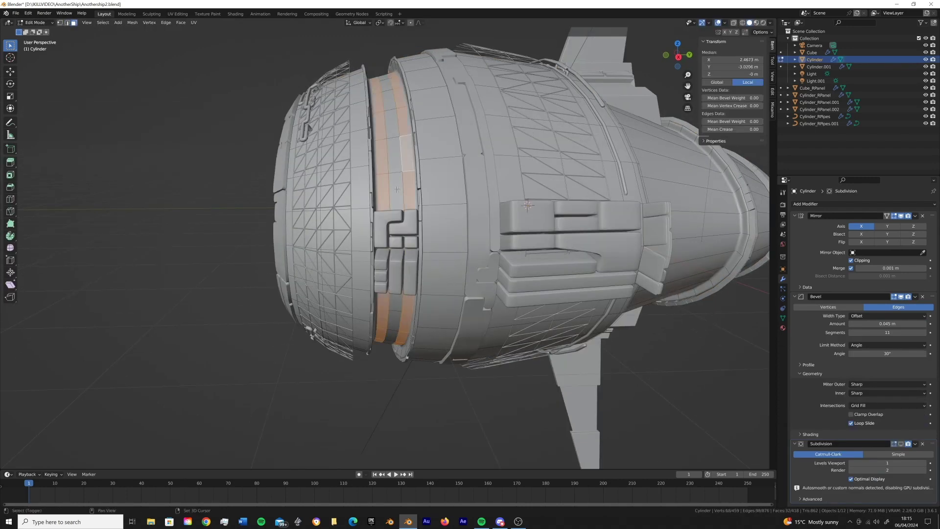
middle_click_drag(427, 198, 449, 184)
Step: Cut the hull into Random Cells with Cuts set to 1, then save
left_click(431, 201)
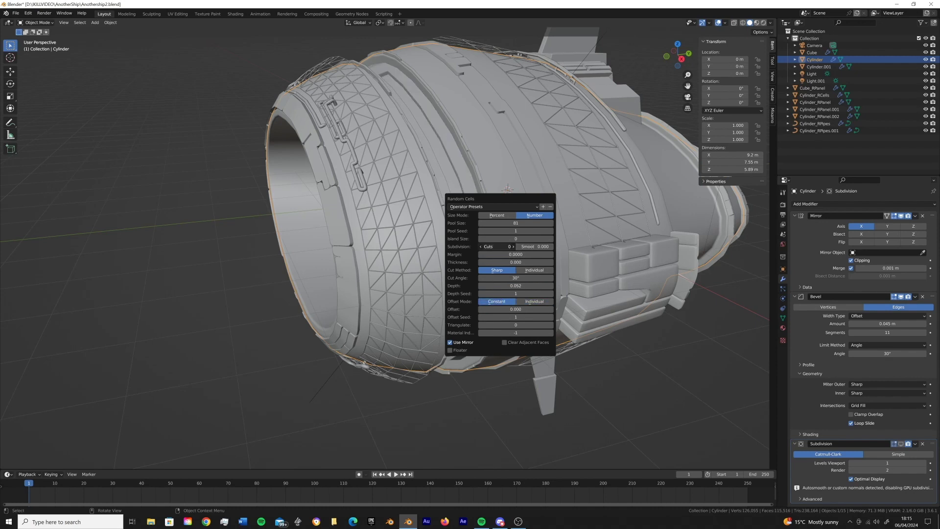
left_click_drag(514, 247, 664, 242)
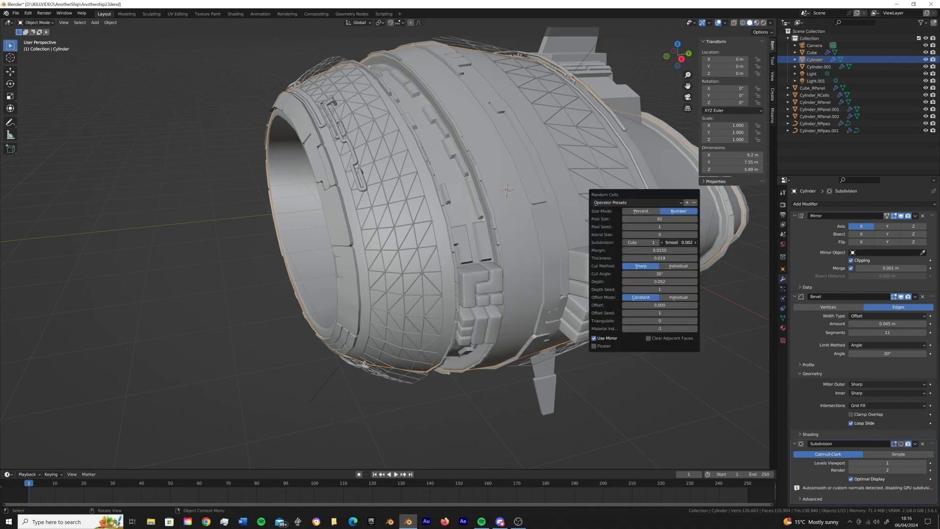
mouse_move(659, 227)
middle_mouse_down()
mouse_move(433, 257)
mouse_move(424, 232)
mouse_move(446, 189)
mouse_move(399, 192)
mouse_move(457, 229)
mouse_move(430, 215)
mouse_move(421, 235)
middle_mouse_up()
key("alt+a")
key("ctrl+s")
Step: Slide the hull's edge loop and generate a second set of Random Cells
left_click(458, 229)
key("Tab")
left_click(442, 222)
key("alt+a")
key("Tab")
right_click(421, 240)
left_click(421, 242)
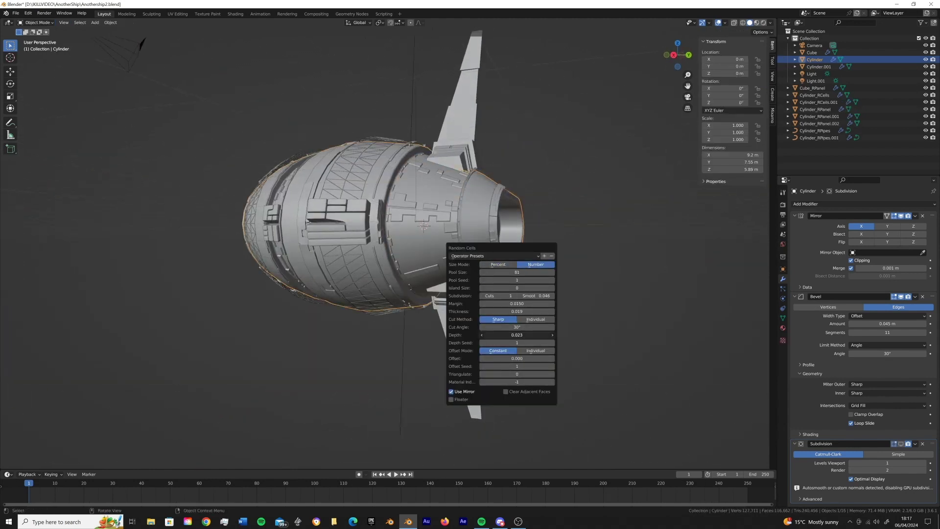
Step: Select a face region on the hull and raise Random Panels (Cylinder_RPanel.003) from it
key("Tab")
key("3")
left_click(426, 235)
left_click(440, 251, "ctrl+shift")
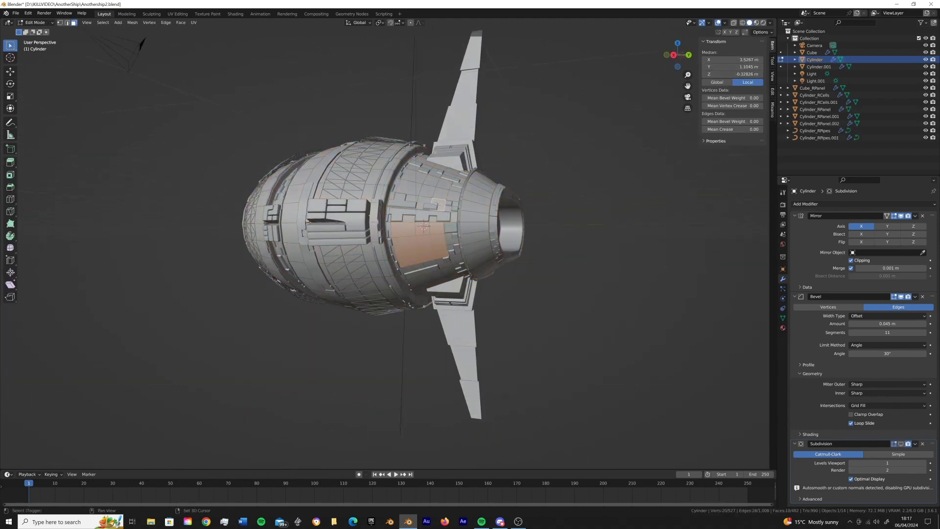
key("Tab")
right_click(437, 205)
left_click(441, 210)
key("Return")
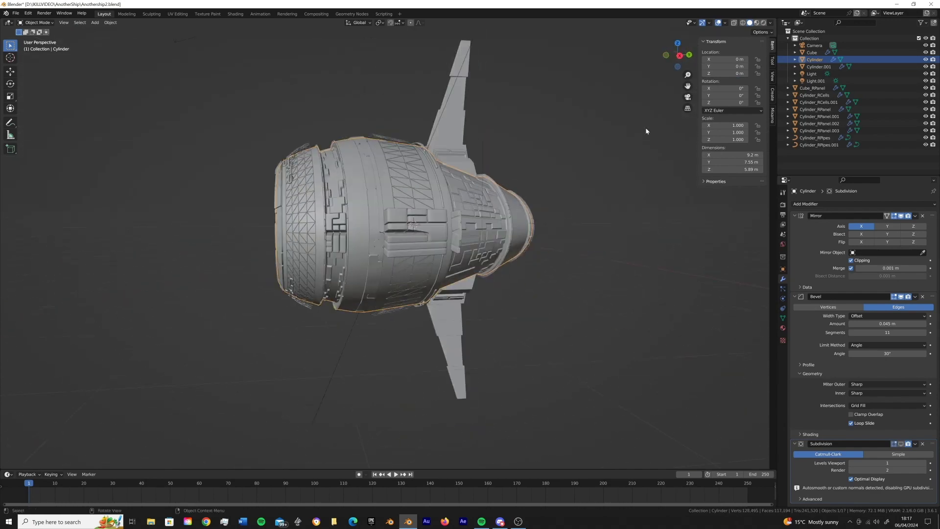
Step: Orbit around the finished engine hull in rendered shading
left_click(555, 253)
key("z")
mouse_move(548, 162)
middle_mouse_down()
mouse_move(543, 231)
mouse_move(438, 226)
mouse_move(517, 164)
middle_mouse_up()
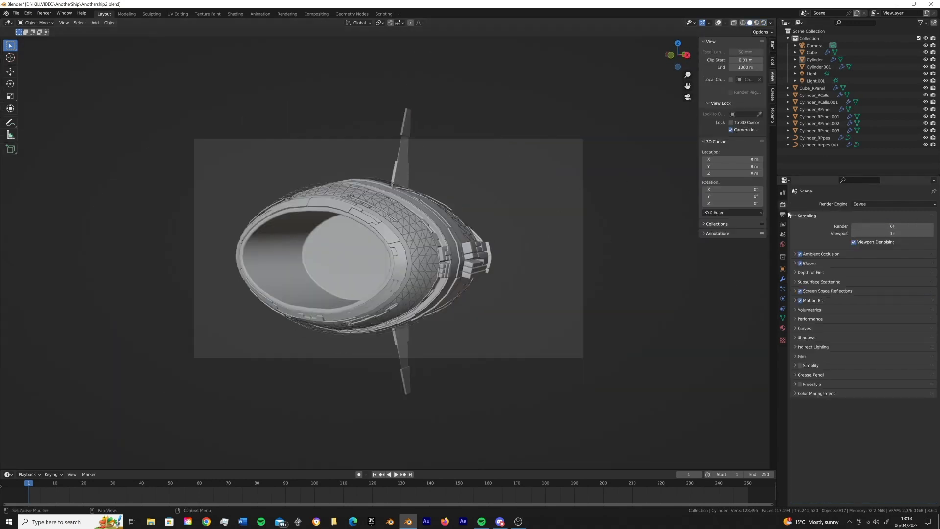
Step: Lower the output Resolution Y to 816 px
left_click(782, 214)
left_click_drag(892, 220, 879, 221)
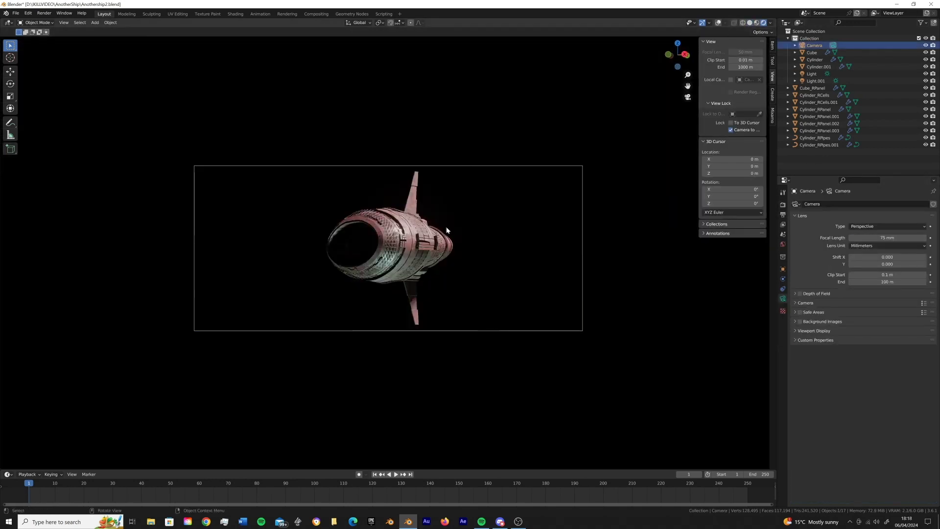
middle_click_drag(446, 230, 430, 226)
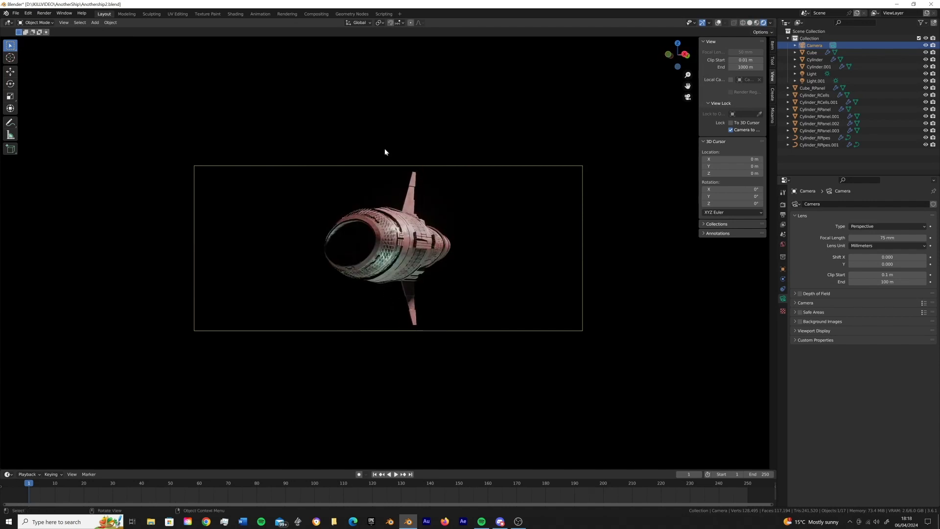
Step: Render a test frame, close it, and open the Compositing workspace
key("F12")
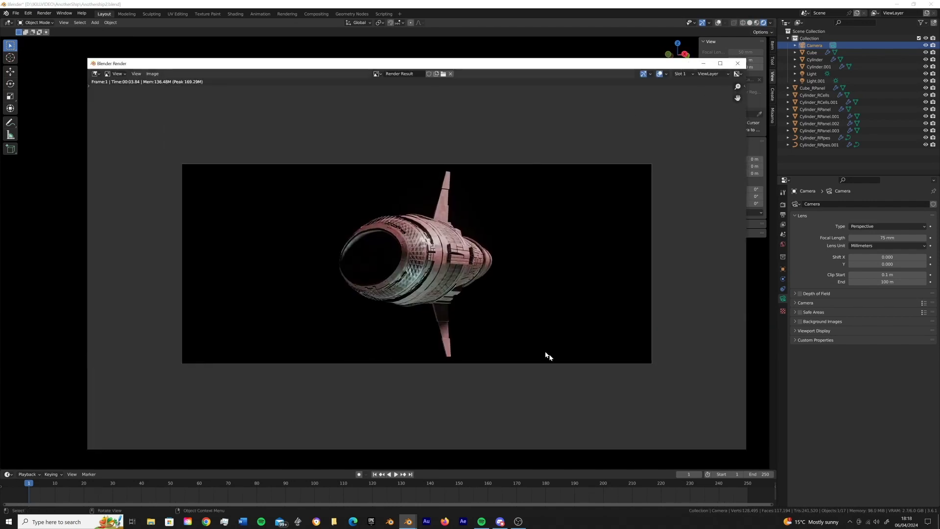
scroll(538, 342, "up", 3)
key("Escape")
left_click(316, 14)
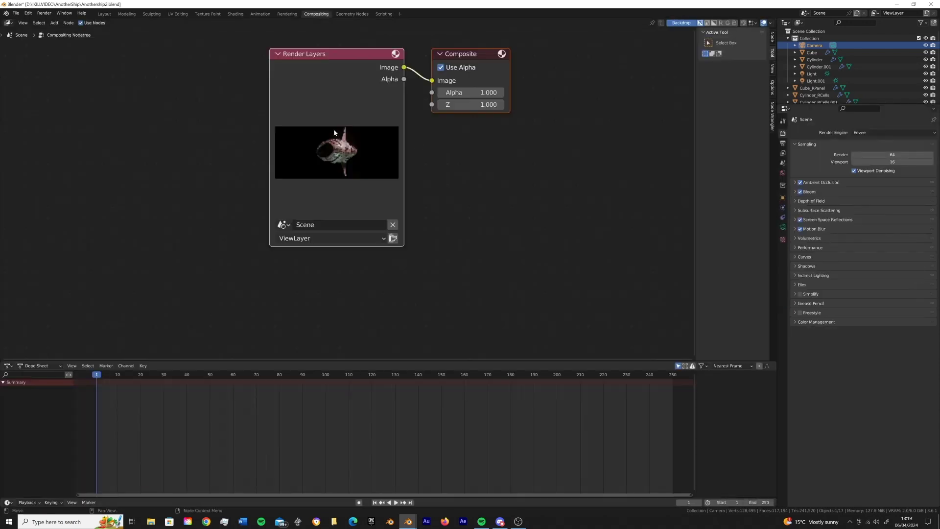
Step: Insert a Lens Distortion node between Render Layers and Composite with 0.09 dispersion
key("shift+a")
left_click(362, 132)
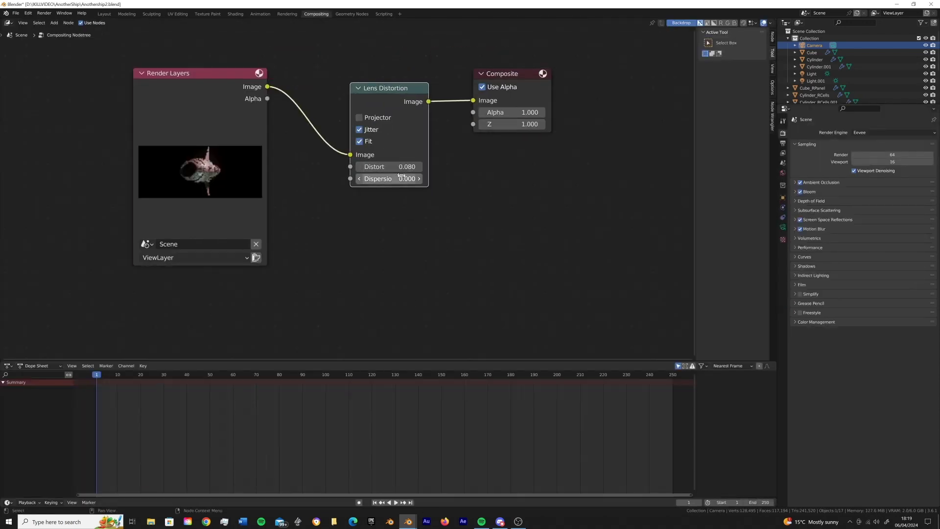
type("0.09")
key("Return")
Step: Split the node editor into a 3D Viewport looking through the scene camera
left_click(104, 14)
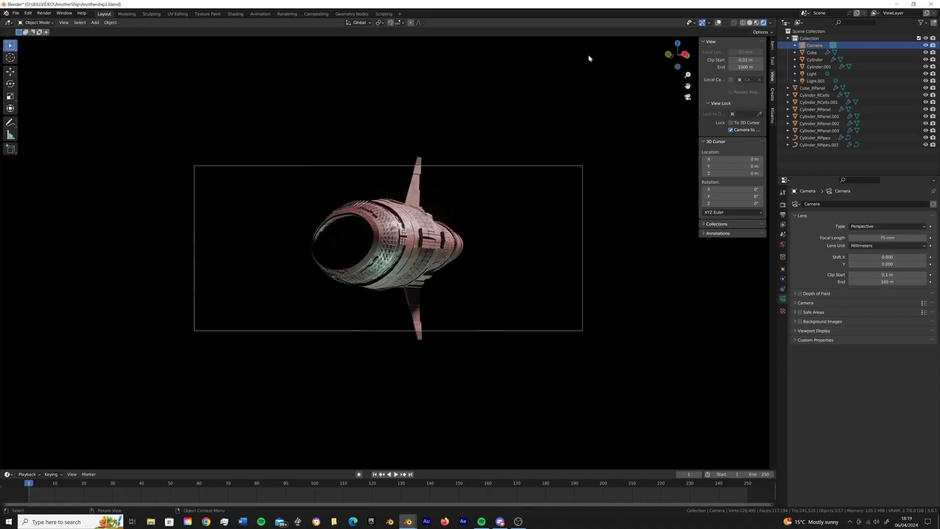
left_click(315, 14)
left_click_drag(776, 20, 395, 49)
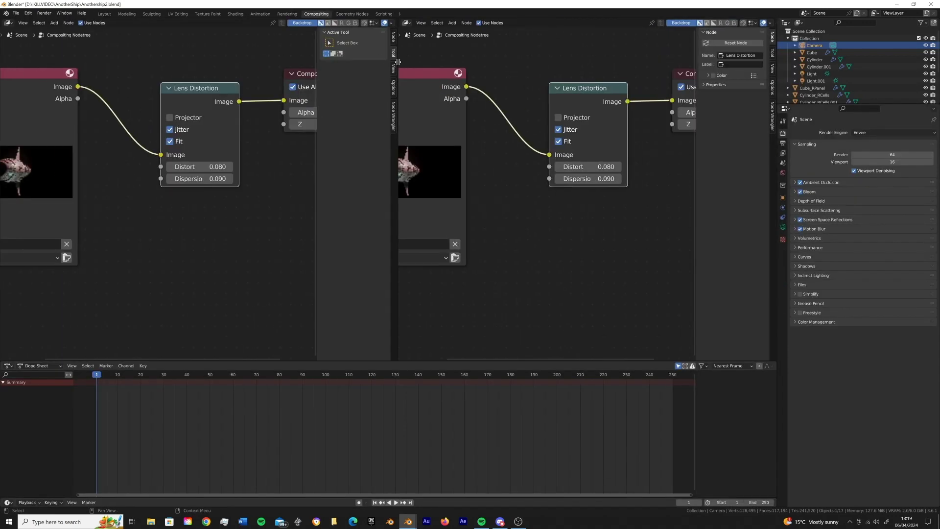
key("shift+F4")
key("shift+F5")
key("KP_0")
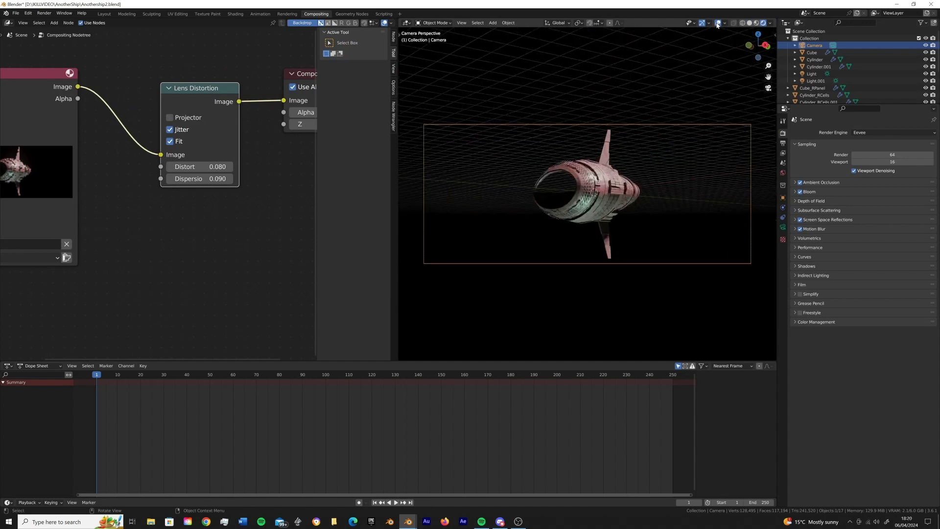
Step: Raise distortion to about 0.16 and add an RGB Curves node with the green curve lifted
left_click_drag(223, 167, 235, 167)
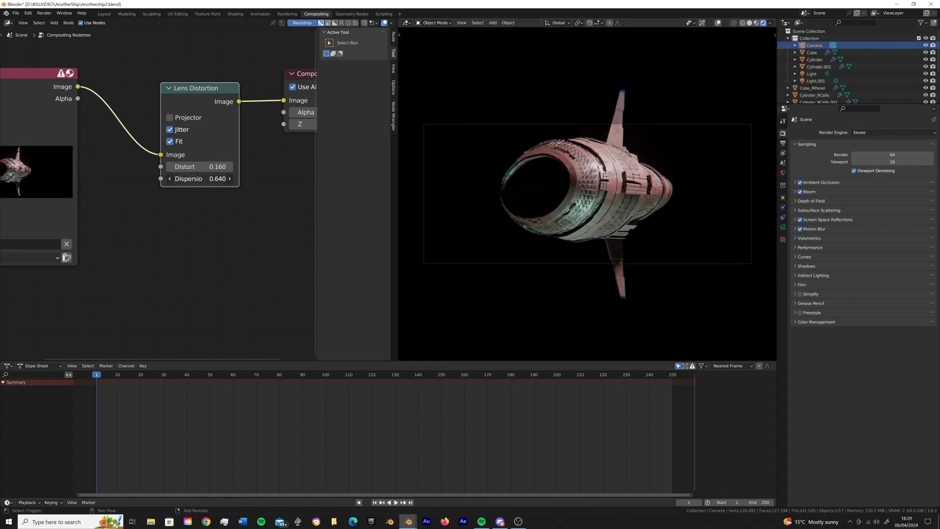
key("shift+a")
left_click(245, 281)
left_click(130, 134)
left_click(162, 171)
left_click_drag(206, 204, 179, 221)
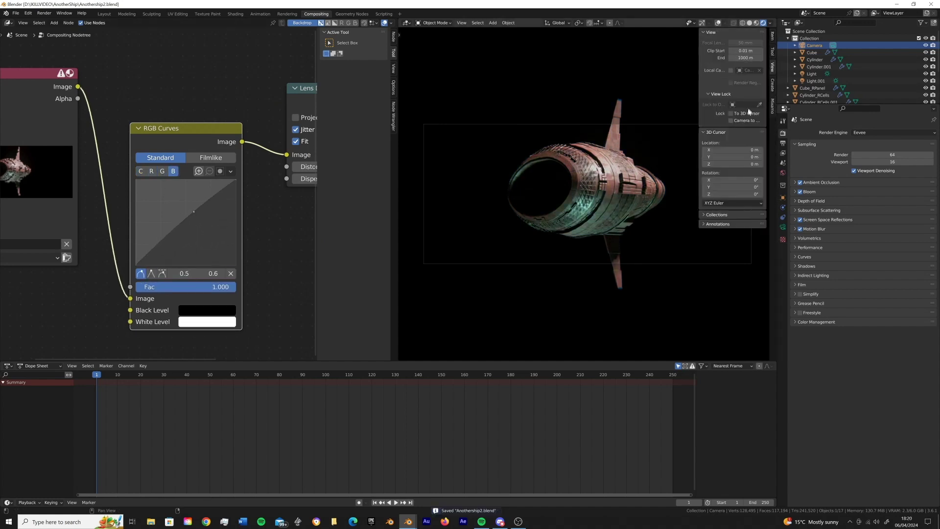
Step: Orbit the camera preview to a nose-on view and check the camera lens settings
mouse_move(616, 193)
middle_mouse_down()
mouse_move(684, 192)
mouse_move(698, 216)
middle_mouse_up()
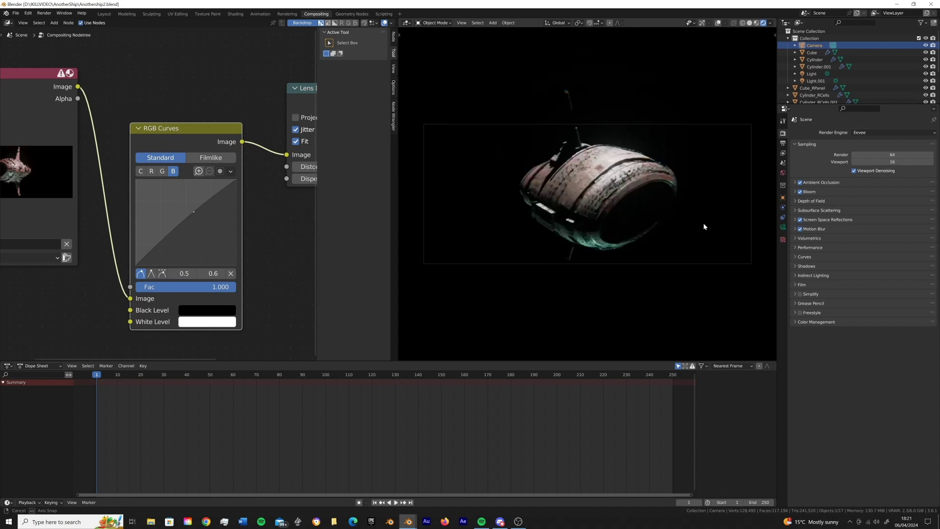
left_click(783, 227)
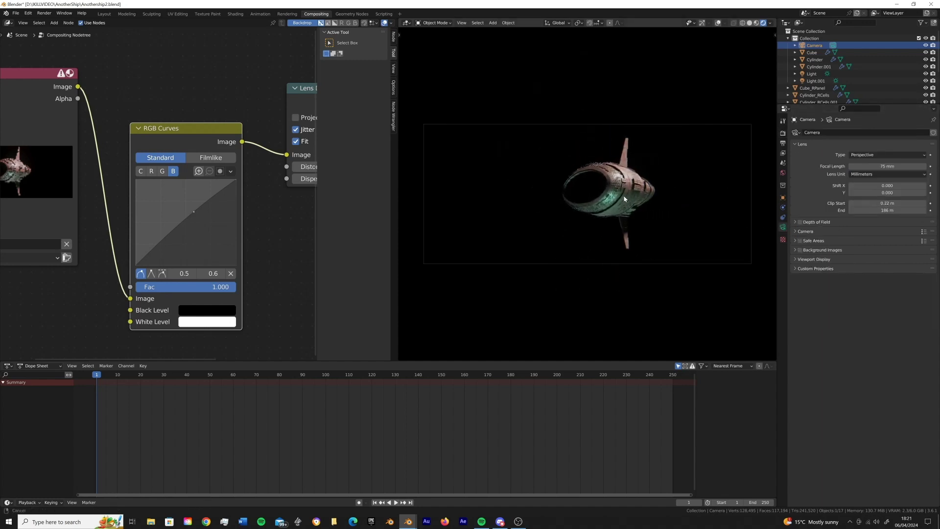
left_click(104, 14)
Step: Add a UV sphere scaled up to enclose the scene and give it a material
key("shift+a")
left_click(499, 284)
key("s")
left_click(363, 257)
left_click(783, 328)
left_click(236, 13)
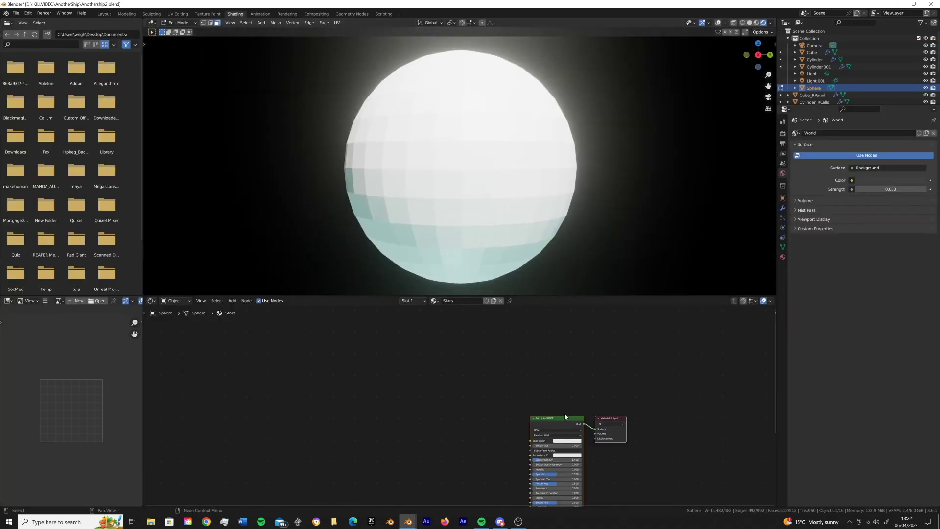
Step: Replace the default shader with Emission fed by a colour ramp that forms stars
key("x")
key("shift+a")
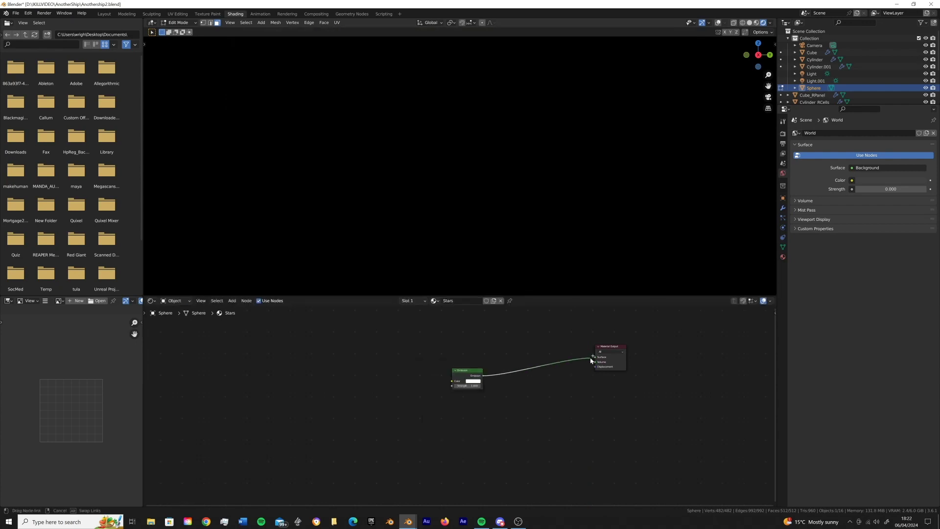
left_click_drag(591, 361, 594, 357)
key("shift+a")
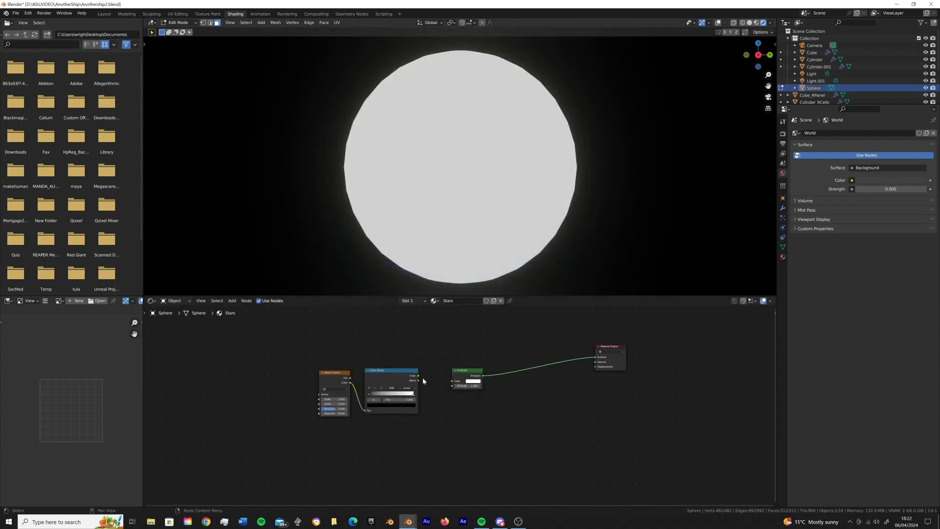
left_click_drag(418, 375, 451, 381)
left_click_drag(369, 393, 394, 394)
left_click(774, 313)
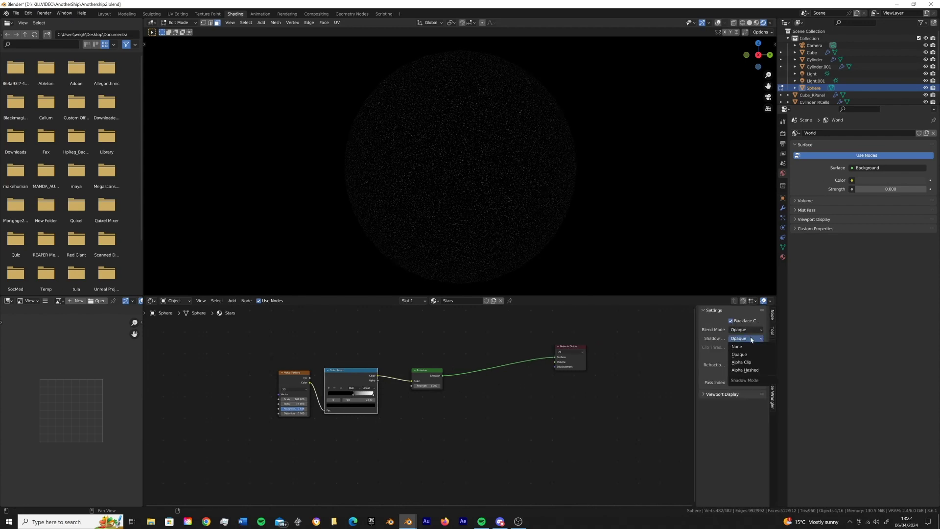
Step: Preview the starfield in rendered shading through the scene camera
left_click(750, 23)
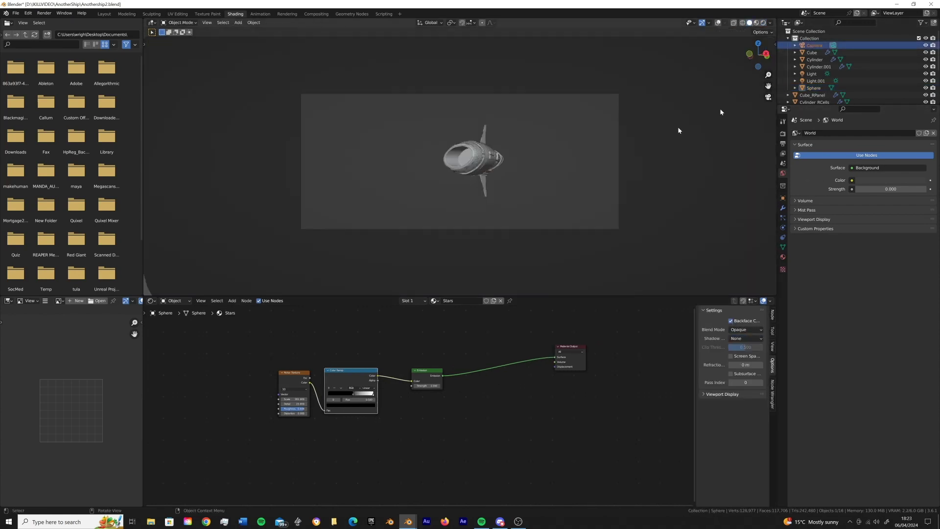
left_click(813, 45)
left_click(763, 23)
left_click(814, 89)
scroll(818, 67, "down", 2)
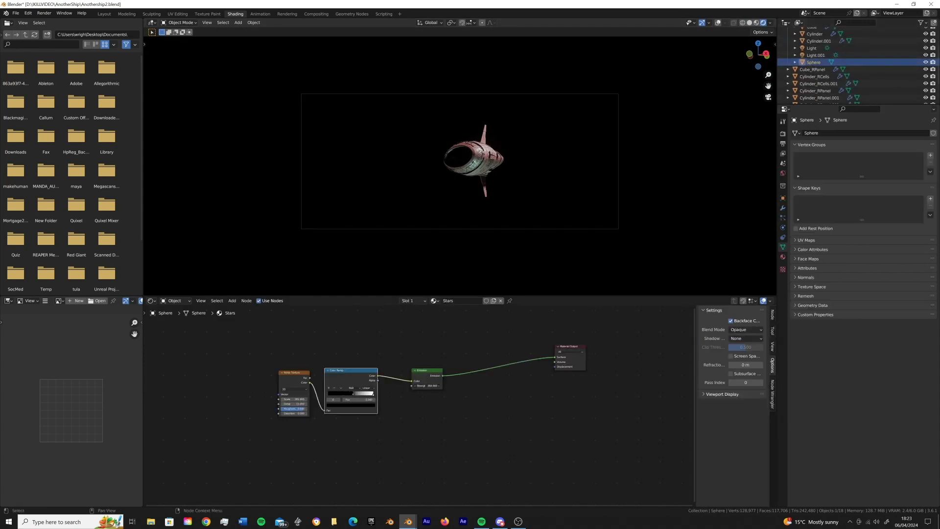
key("n")
mouse_move(515, 150)
middle_mouse_down()
mouse_move(636, 162)
mouse_move(544, 172)
mouse_move(546, 199)
middle_mouse_up()
scroll(546, 199, "down", 5)
left_click(207, 22)
left_click(303, 157)
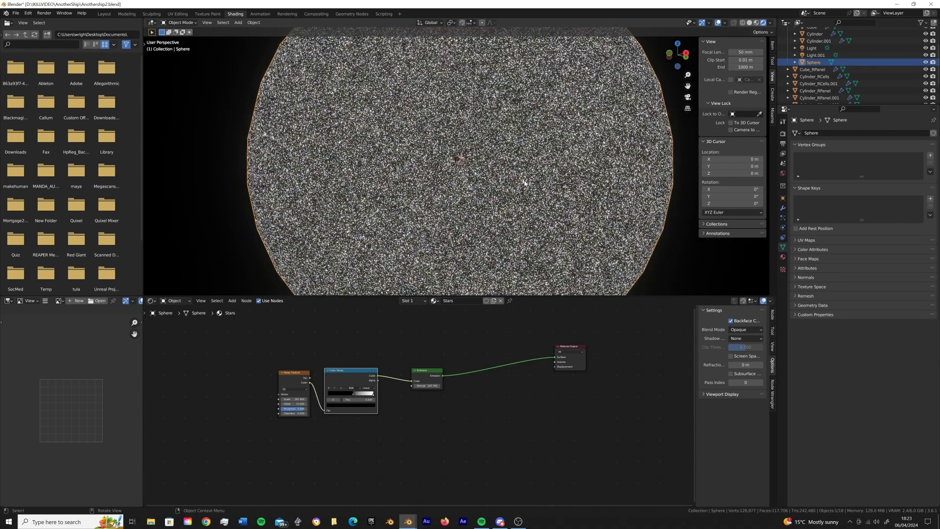
Step: Tune the star density and mix a second colour-ramp branch into the emission
left_click_drag(352, 394, 356, 395)
left_click_drag(294, 408, 284, 408)
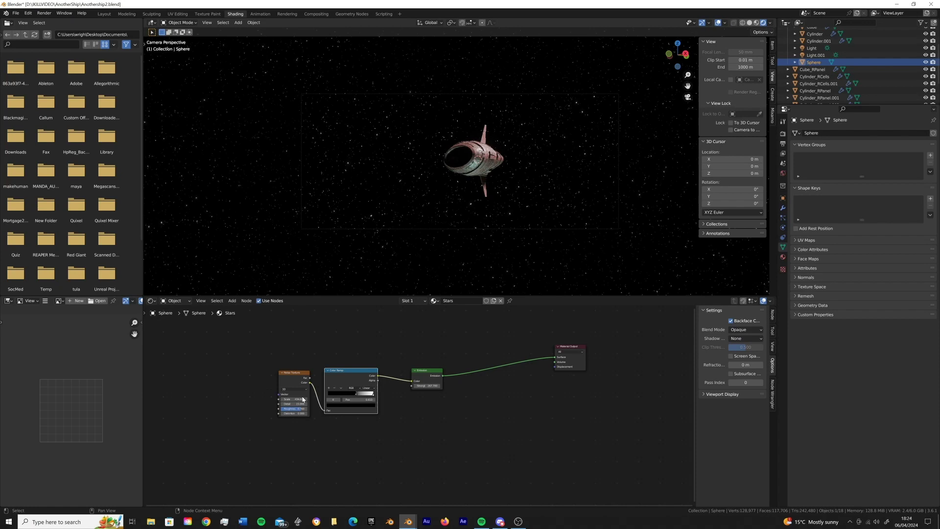
scroll(530, 178, "up", 3)
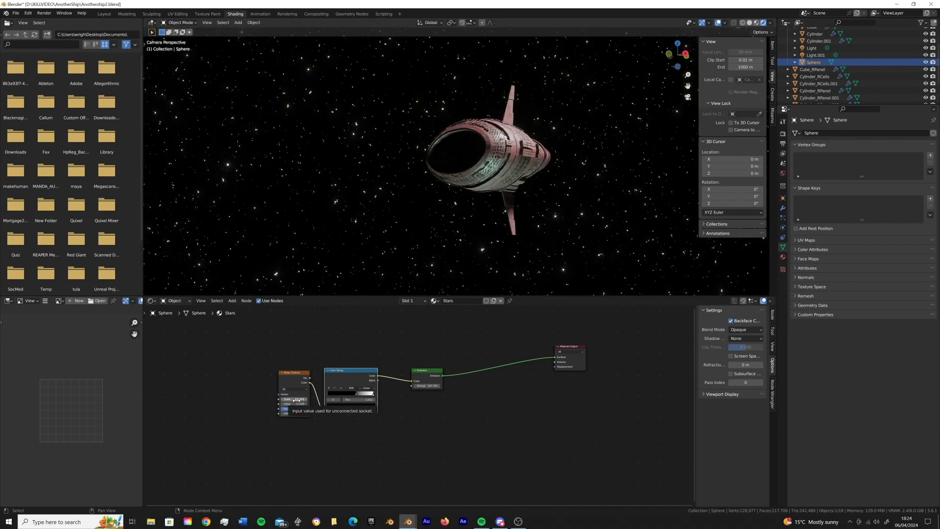
left_click_drag(489, 369, 427, 408)
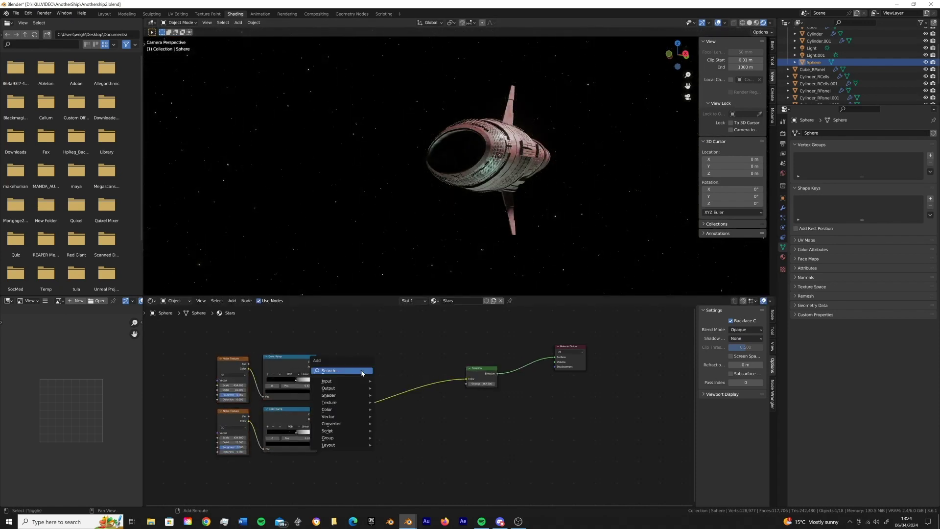
type("mi")
key("Return")
left_click_drag(362, 415, 363, 411)
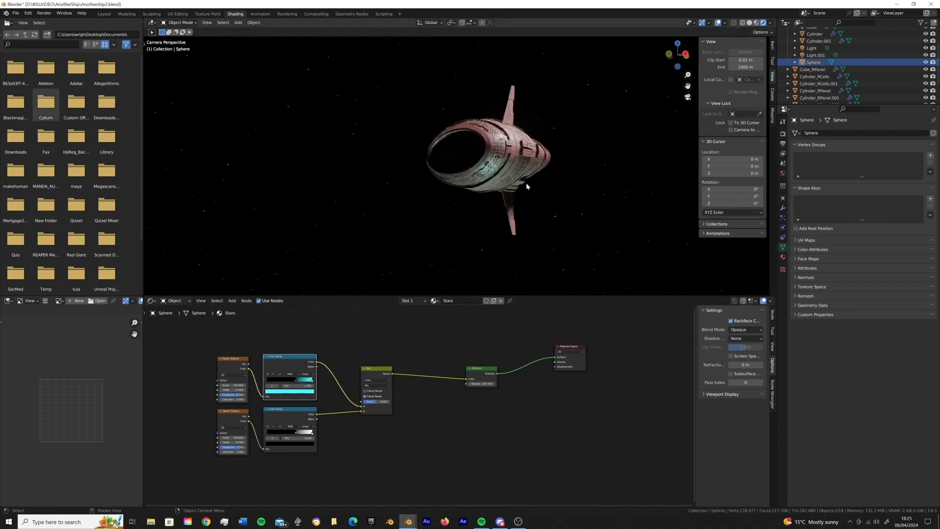
left_click(316, 14)
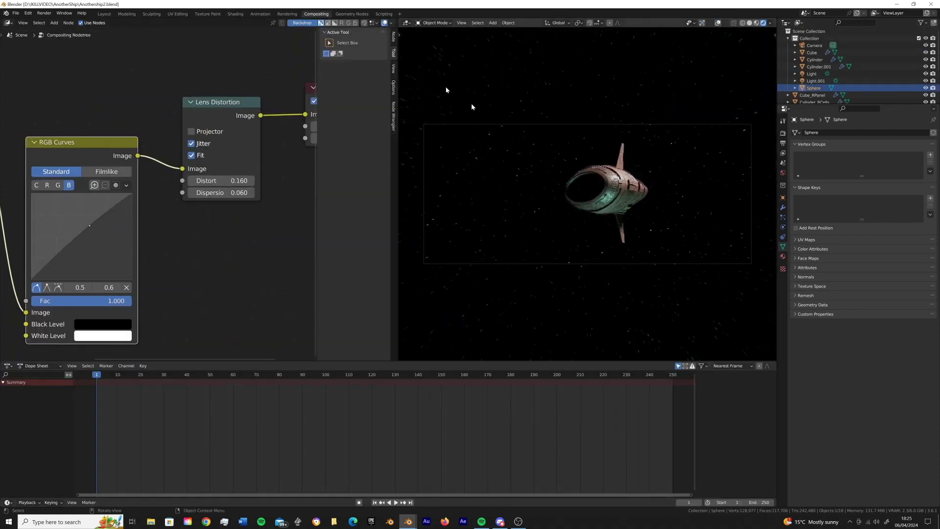
Step: Select the camera, return to Layout, and orbit to face the ring opening
left_click(814, 45)
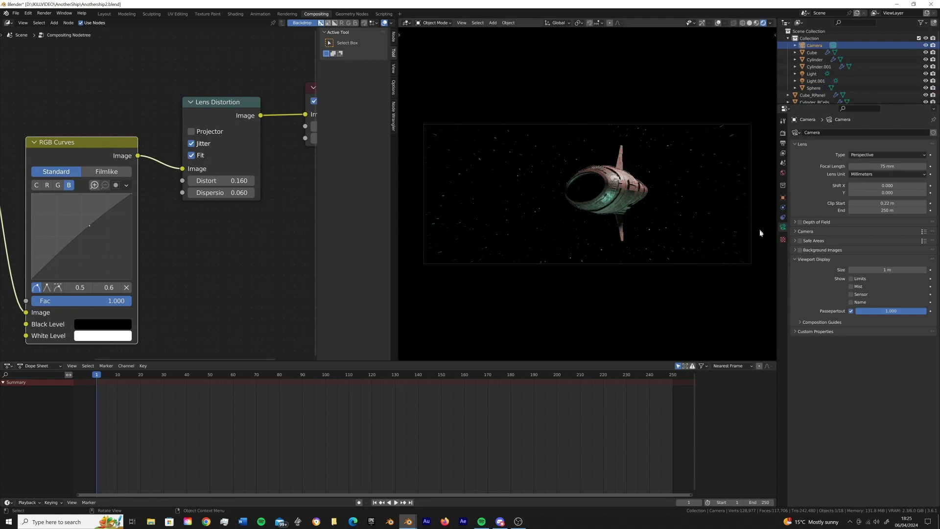
left_click(104, 14)
scroll(419, 253, "up", 8)
middle_click_drag(524, 233, 480, 238)
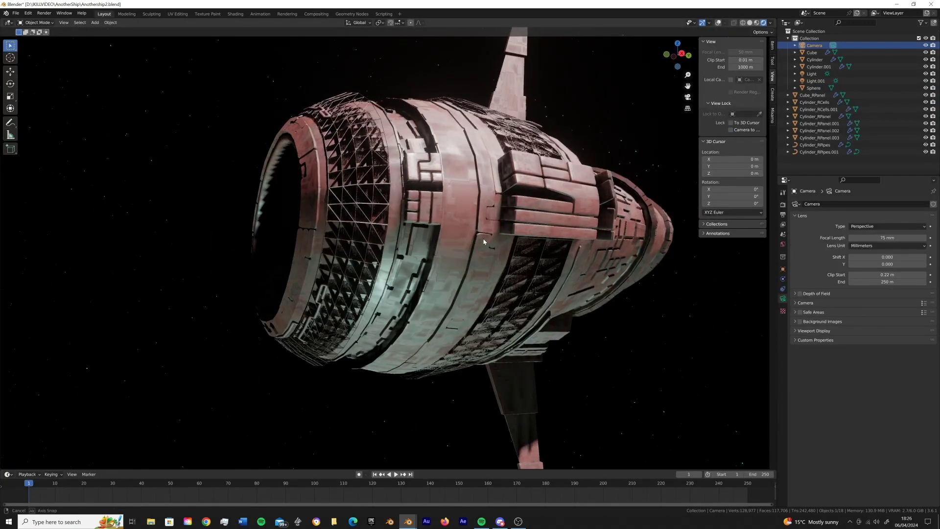
middle_click_drag(375, 273, 440, 338)
Step: Select an inner edge loop of the ring hull and generate Random Panels on it
left_click(441, 337)
key("Tab")
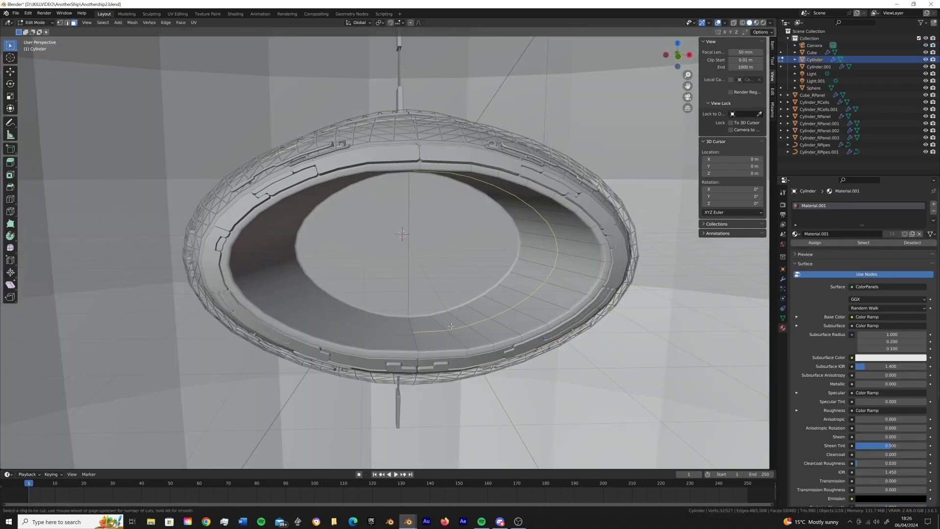
left_click(466, 347, "alt")
key("ctrl+alt+p")
mouse_move(453, 254)
middle_mouse_down()
mouse_move(469, 258)
mouse_move(430, 310)
middle_mouse_up()
key("shift+a")
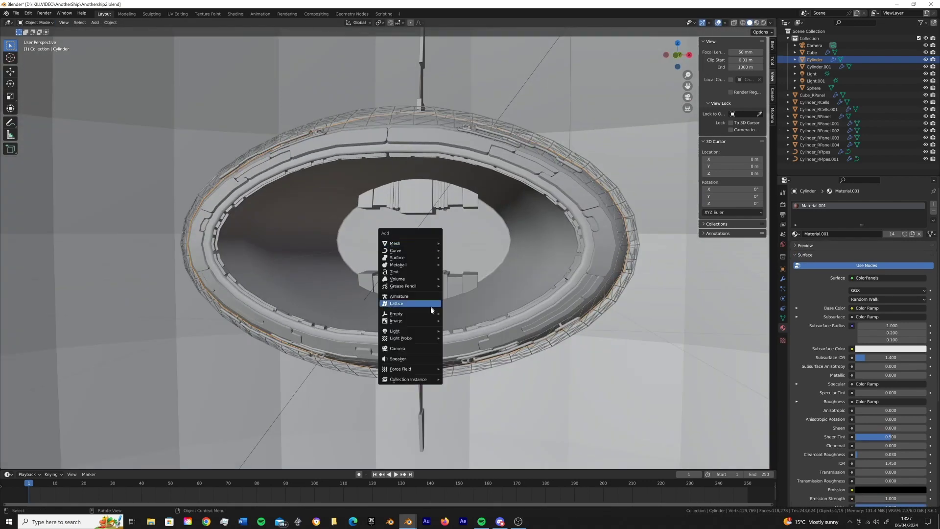
Step: Add a Spot light inside the ring, rotated -90°, and adjust its cone size
left_click(469, 347)
double_click(94, 429)
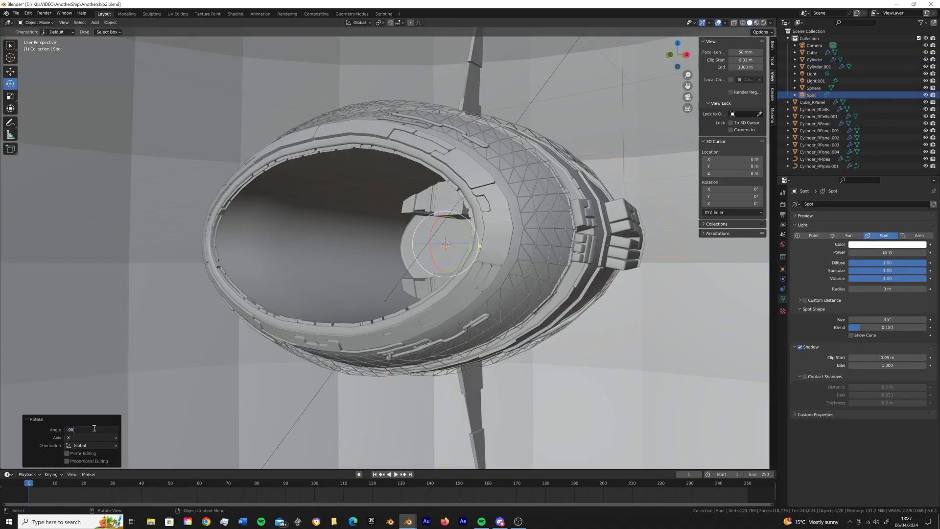
key("Return")
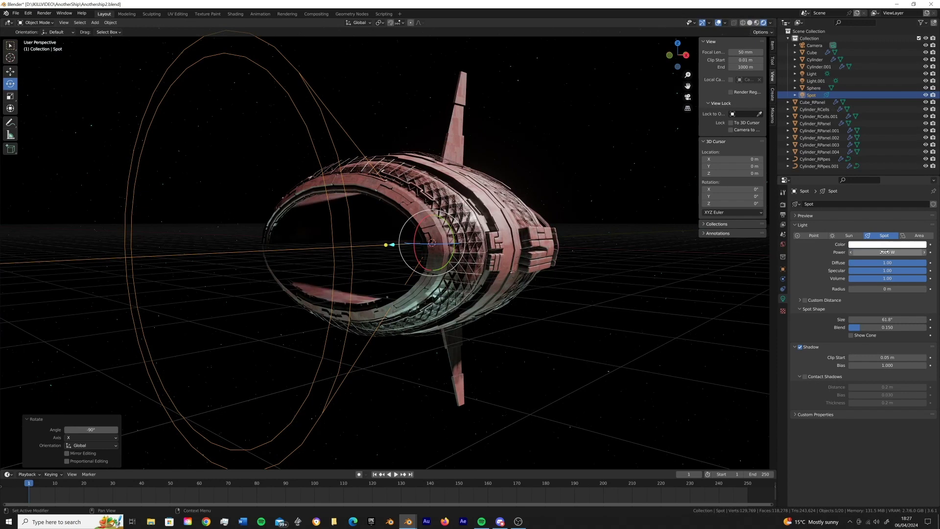
middle_click_drag(478, 273, 899, 331)
left_click_drag(887, 319, 920, 319)
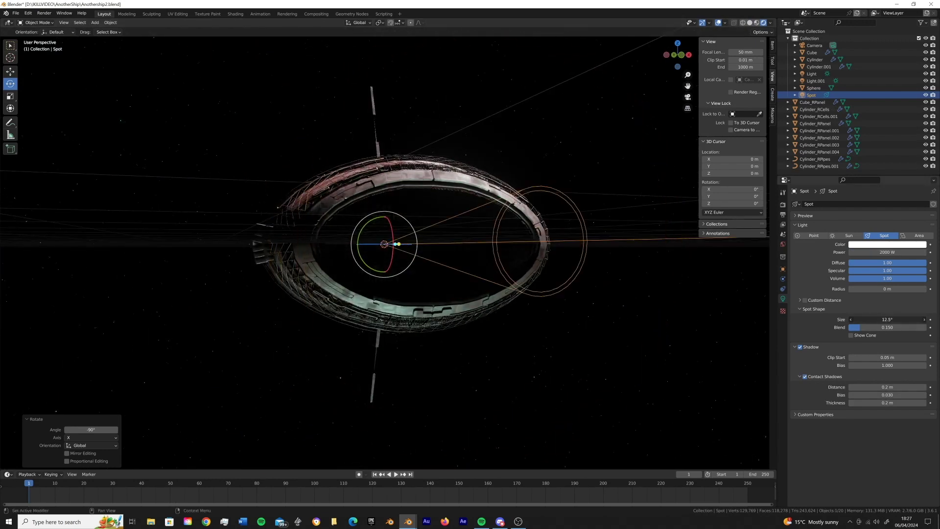
Step: Make the light red and check its glow through the camera view
left_click(886, 244)
left_click(915, 181)
key("KP_0")
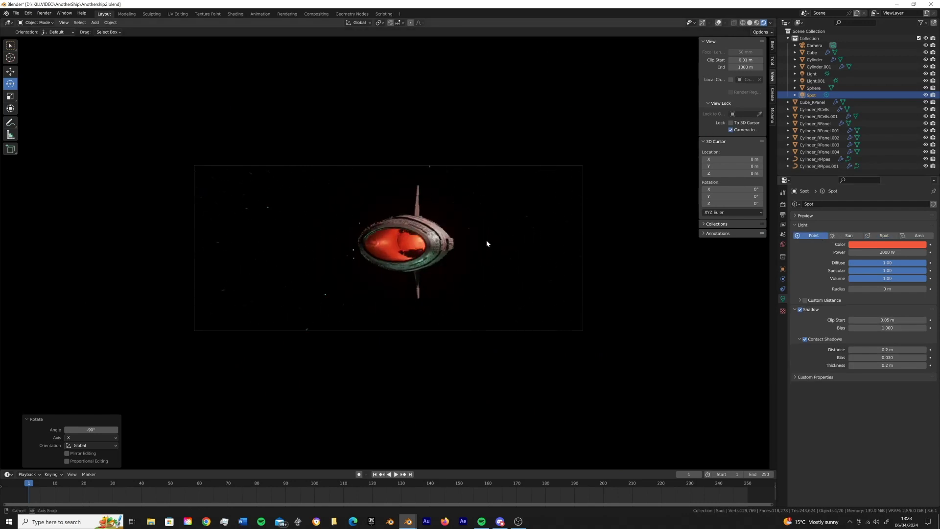
middle_click_drag(487, 244, 382, 165)
Step: Extrude the ring's inner faces and inset each face individually
middle_click_drag(437, 252, 436, 256)
left_click(750, 23)
scroll(432, 242, "up", 5)
key("Tab")
scroll(418, 281, "up", 3)
key("alt+e")
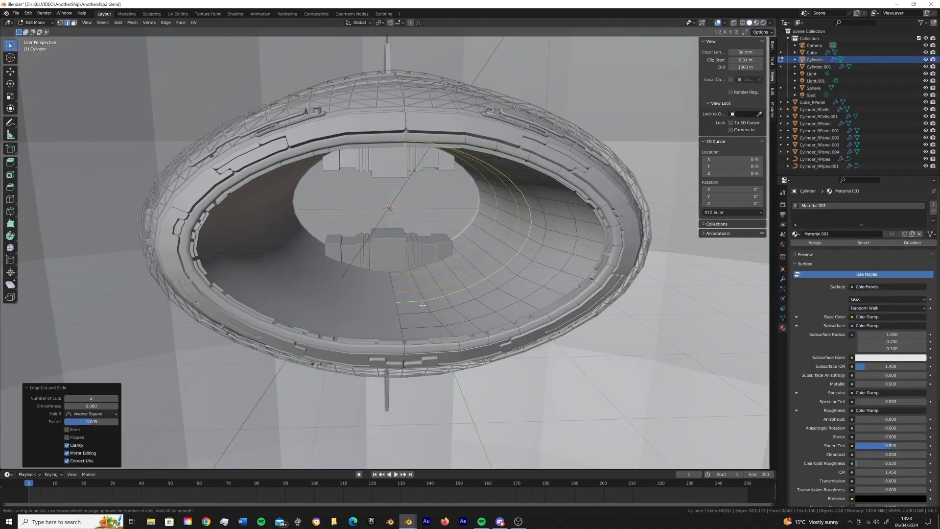
mouse_move(433, 293)
middle_mouse_down()
mouse_move(406, 249)
mouse_move(490, 274)
mouse_move(413, 279)
mouse_move(398, 269)
middle_mouse_up()
key("i")
key("i")
left_click(509, 281)
key("alt+s")
key("Escape")
Step: Add Random Tubes to an inner face loop and render a still in Rendered shading
left_click(412, 304, "alt")
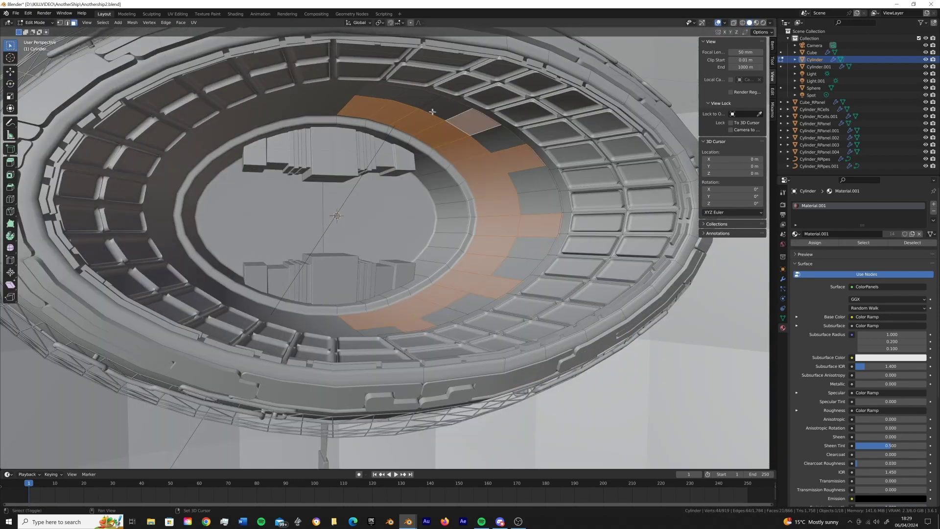
middle_click_drag(560, 227, 484, 240)
key("F9")
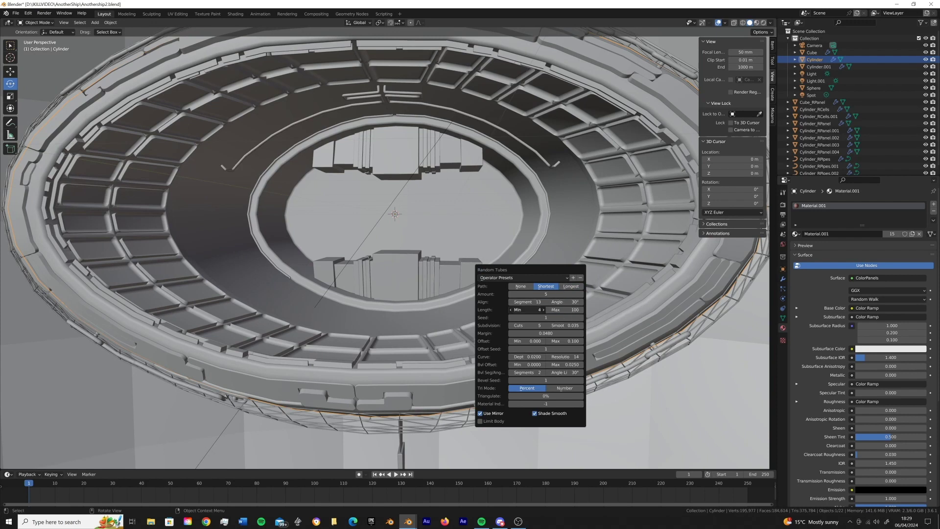
mouse_move(490, 294)
middle_mouse_down()
mouse_move(503, 308)
mouse_move(447, 273)
middle_mouse_up()
left_click(764, 24)
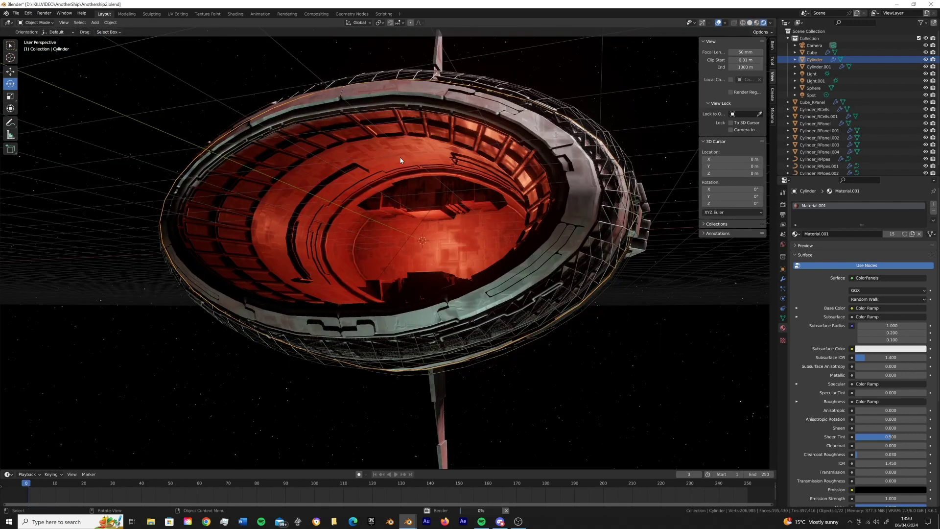
key("F12")
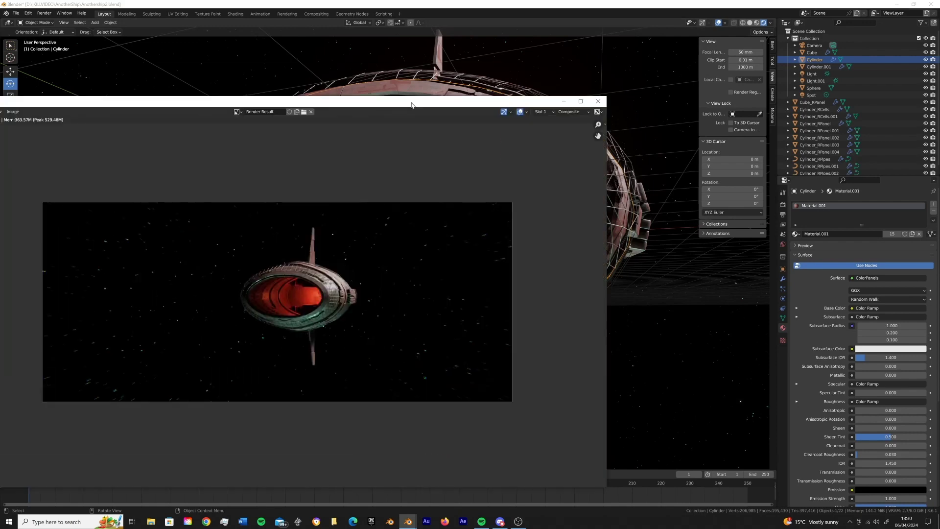
Step: Close the render, return to solid shading, and save the blend file
key("Escape")
middle_click_drag(408, 104, 510, 209)
left_click(749, 22)
mouse_move(749, 23)
middle_mouse_down()
mouse_move(516, 175)
mouse_move(524, 200)
middle_mouse_up()
key("ctrl+s")
Step: Inset a short run of faces on the Cylinder_RPanel ring piece
mouse_move(373, 214)
middle_mouse_down()
mouse_move(445, 201)
mouse_move(547, 230)
mouse_move(426, 255)
mouse_move(362, 191)
middle_mouse_up()
left_click(438, 250)
key("Tab")
left_click(356, 184, "ctrl+shift")
left_click(393, 184, "shift")
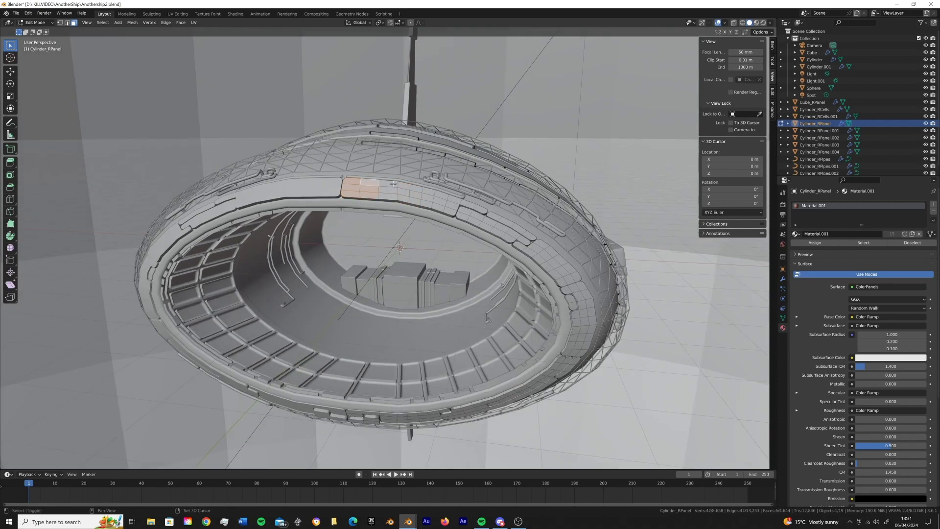
left_click(394, 195)
mouse_move(394, 196)
middle_mouse_down()
mouse_move(416, 206)
mouse_move(448, 192)
middle_mouse_up()
key("Tab")
Step: Select the star sphere, then the ring hull piece for copying
left_click(500, 252)
mouse_move(500, 251)
middle_mouse_down()
mouse_move(494, 282)
mouse_move(519, 262)
mouse_move(534, 274)
middle_mouse_up()
left_click(533, 274)
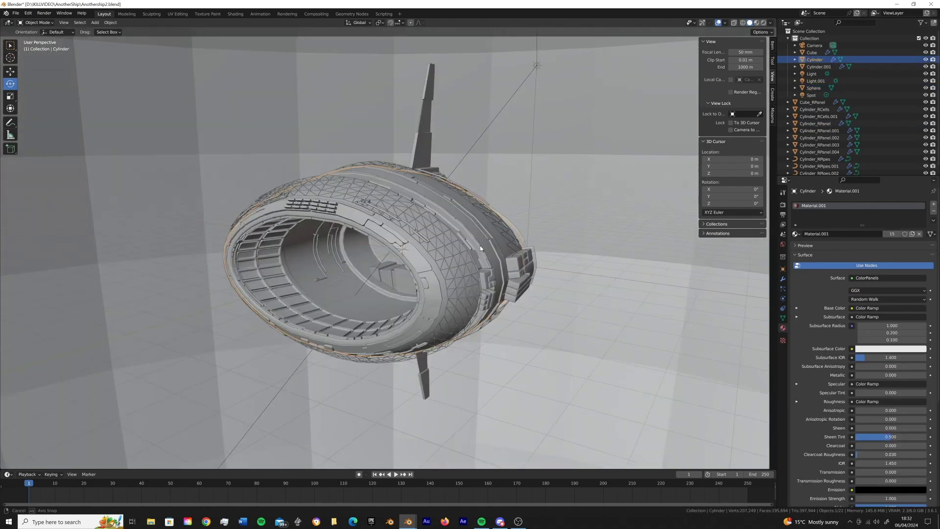
Step: Duplicate the ring hull as the start of a side engine nacelle, viewed from the front
key("shift+d")
key("x")
key("s")
key("ctrl+z")
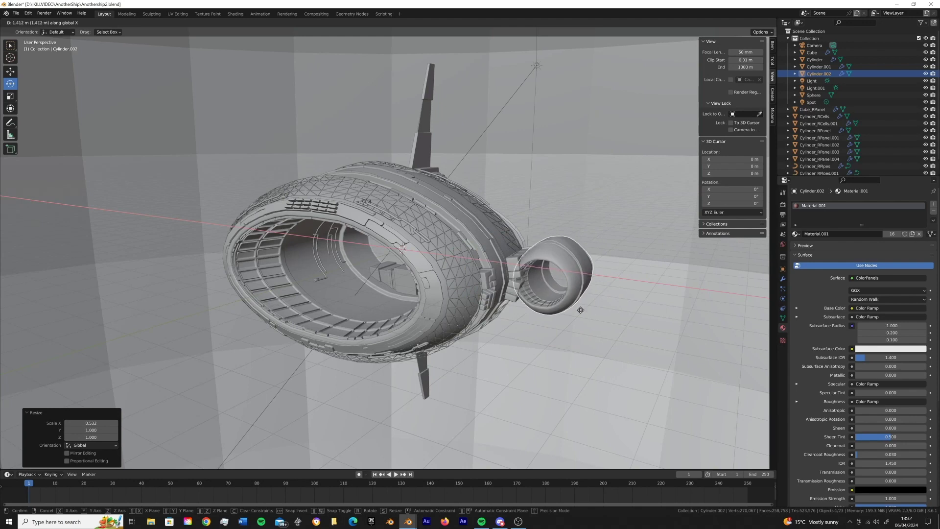
mouse_move(579, 310)
middle_mouse_down()
mouse_move(443, 275)
mouse_move(524, 277)
middle_mouse_up()
scroll(524, 277, "up", 5)
scroll(524, 277, "down", 5)
left_click(474, 202)
middle_click_drag(474, 202, 437, 275)
key("z")
Step: Squash the nacelle vertically and set its X location to 5 m
key("z")
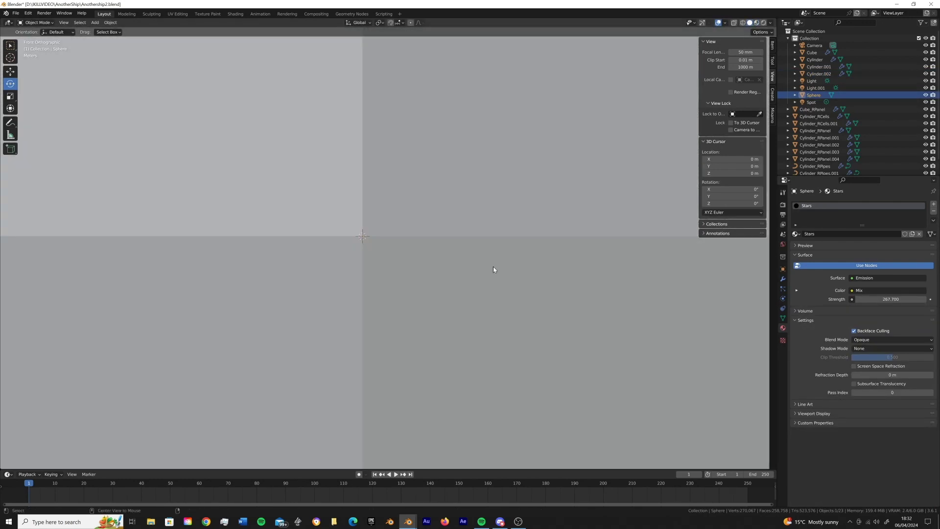
key("h")
key("KP_1")
left_click(547, 223)
key("s")
key("z")
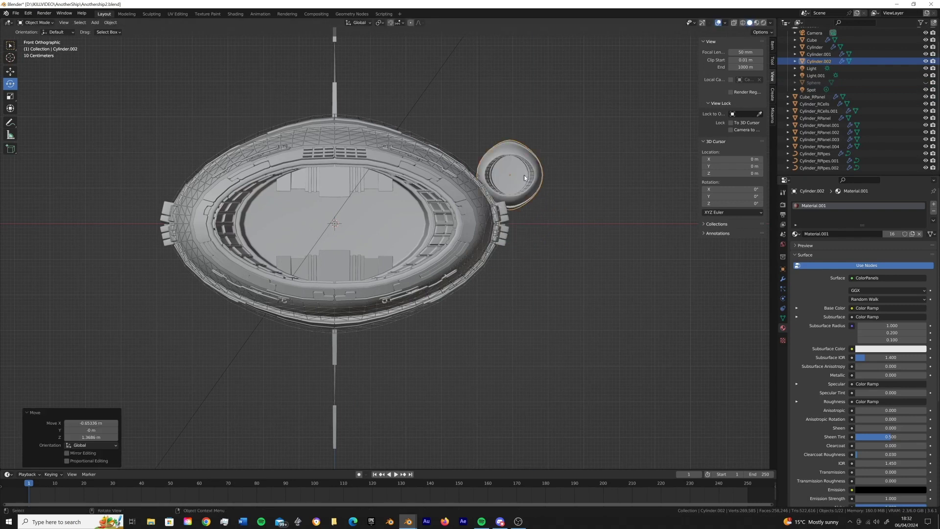
key("shift+d")
key("Escape")
left_click(773, 45)
key("minus")
left_click(733, 60)
type("5")
key("Return")
Step: Fill the nacelle's inner edge loop with a face and separate it into its own disc object
mouse_move(490, 205)
middle_mouse_down()
mouse_move(472, 179)
mouse_move(449, 222)
mouse_move(489, 196)
middle_mouse_up()
key("alt+a")
scroll(489, 196, "up", 5)
left_click(490, 196)
key("Tab")
left_click(553, 235, "alt")
mouse_move(552, 235)
middle_mouse_down()
mouse_move(553, 264)
mouse_move(471, 181)
middle_mouse_up()
key("f")
right_click(471, 181)
key("p")
Step: Subdivide the separated disc's face
key("Tab")
left_click(471, 185)
key("Tab")
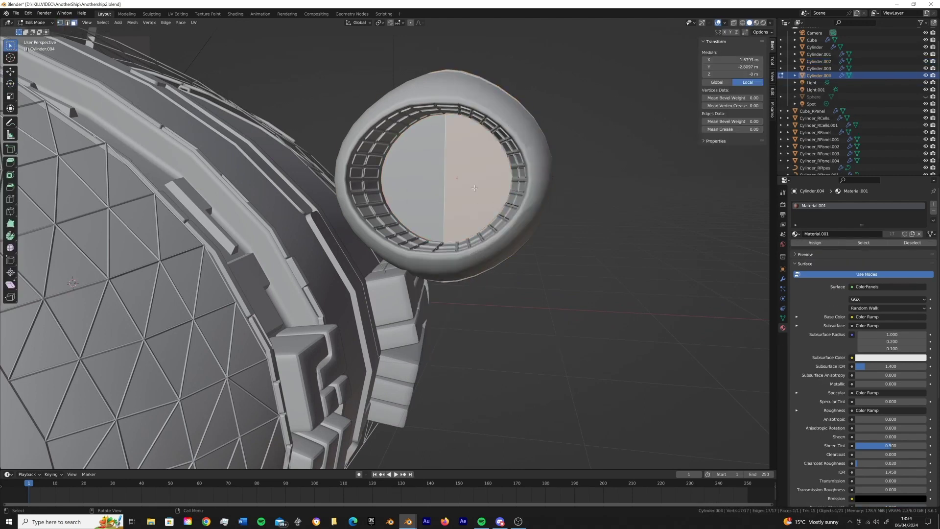
right_click(470, 127)
scroll(480, 186, "up", 3)
left_click(490, 249)
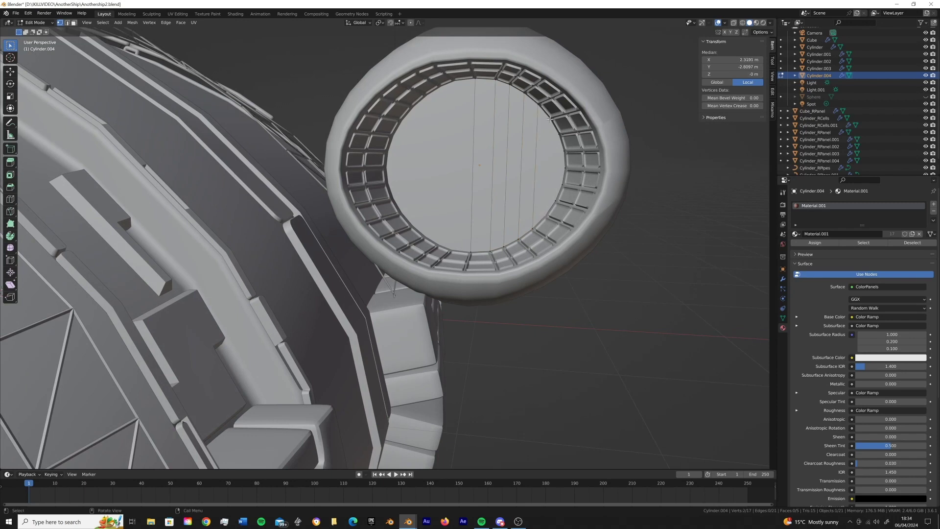
key("Tab")
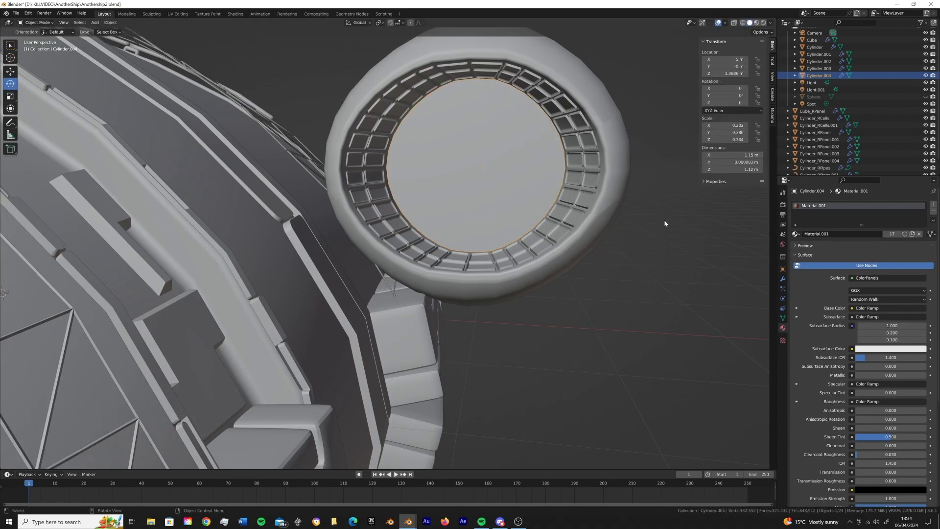
Step: Give the disc a Wireframe modifier with thickness 0.242 and offset 1.0, bevel modifier last
left_click(783, 278)
left_click(805, 204)
left_click(783, 364)
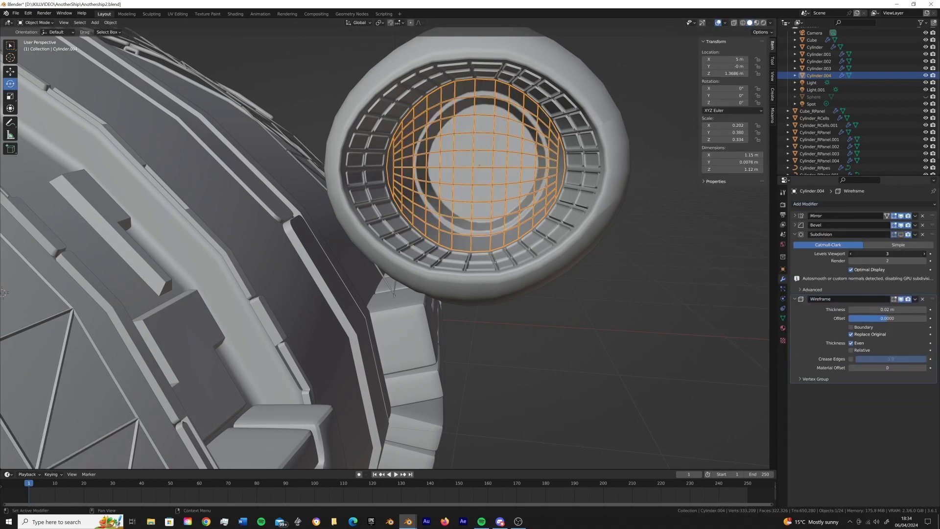
left_click_drag(888, 255, 901, 254)
left_click_drag(887, 310, 910, 318)
left_click(794, 234)
left_click_drag(932, 225, 936, 330)
scroll(536, 224, "down", 5)
Step: Move the disc and nacelle into a new active eNGINE collection
middle_click_drag(536, 224, 504, 241)
left_click(563, 237, "shift")
key("m")
left_click(567, 263)
right_click(807, 89)
left_click(763, 147)
key("KP_Decimal")
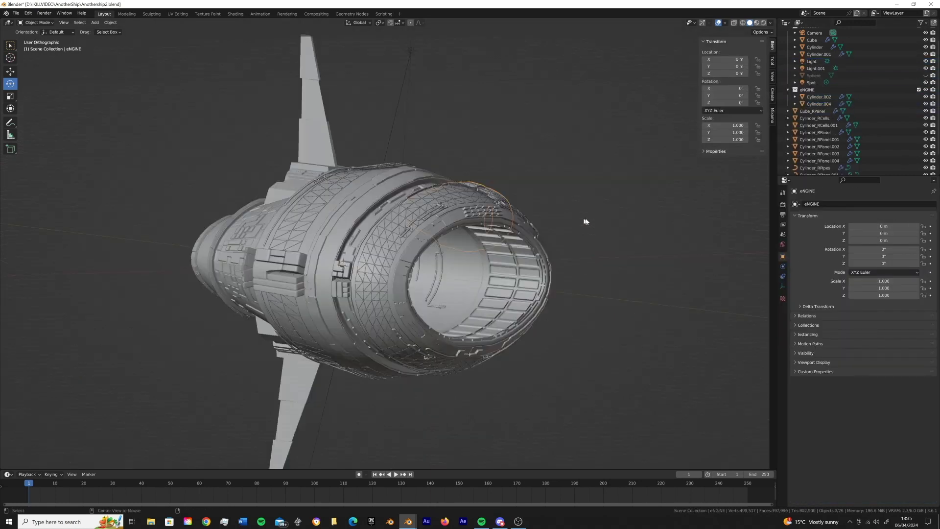
Step: Set the engine group's origin to its geometry and mirror it to the other side
key("KP_1")
key("g")
left_click(177, 219)
key("ctrl+z")
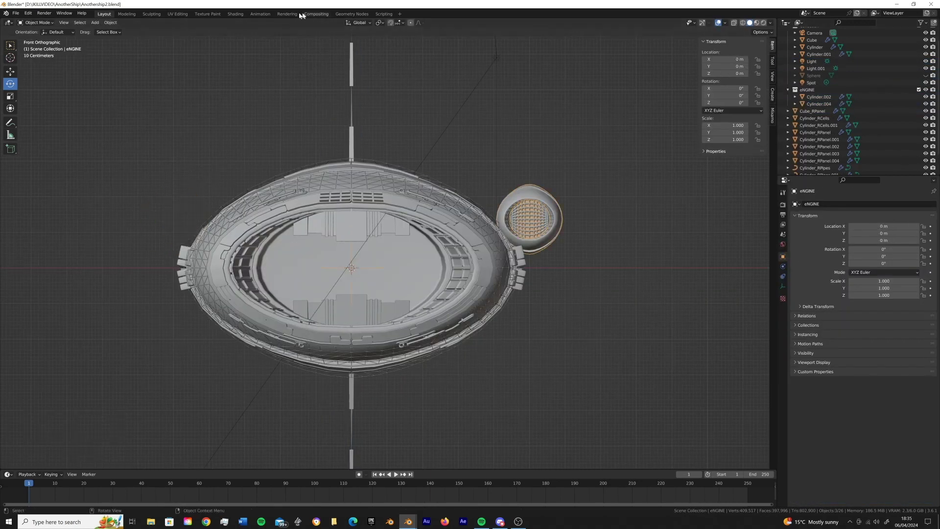
left_click(110, 22)
left_click(206, 44)
type("-")
key("Return")
Step: Preview the ship in rendered shading, then orbit in close to the engine with overlays shown
left_click(293, 254)
mouse_move(293, 254)
middle_mouse_down()
mouse_move(501, 241)
mouse_move(502, 213)
mouse_move(362, 227)
mouse_move(491, 221)
middle_mouse_up()
left_click(762, 23)
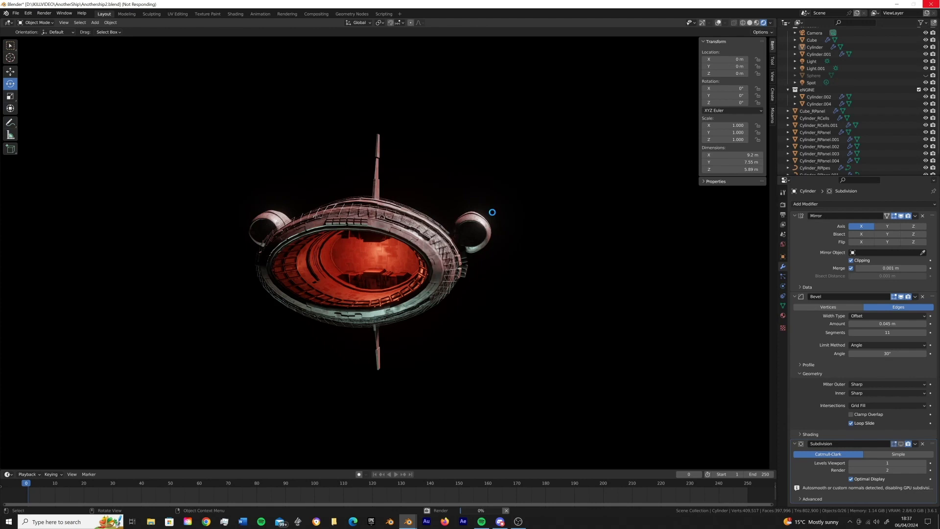
left_click(750, 23)
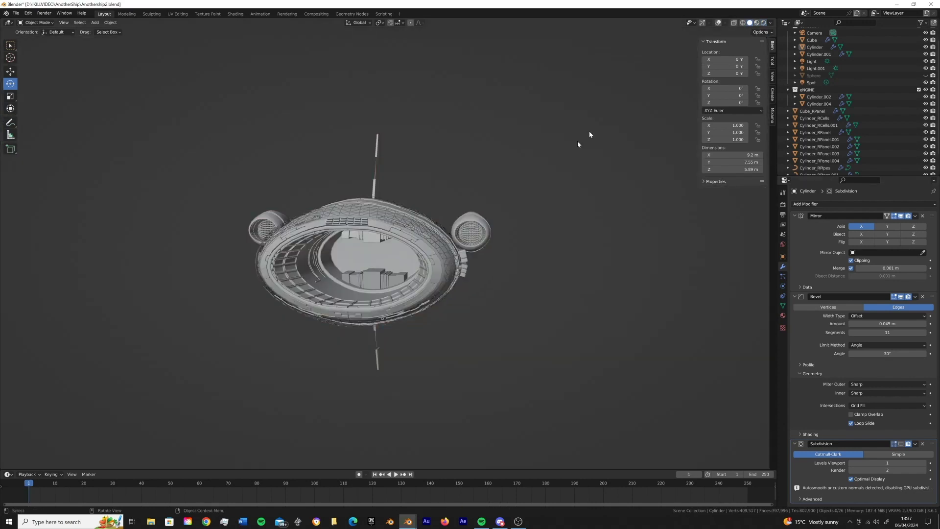
middle_click_drag(615, 222, 520, 250)
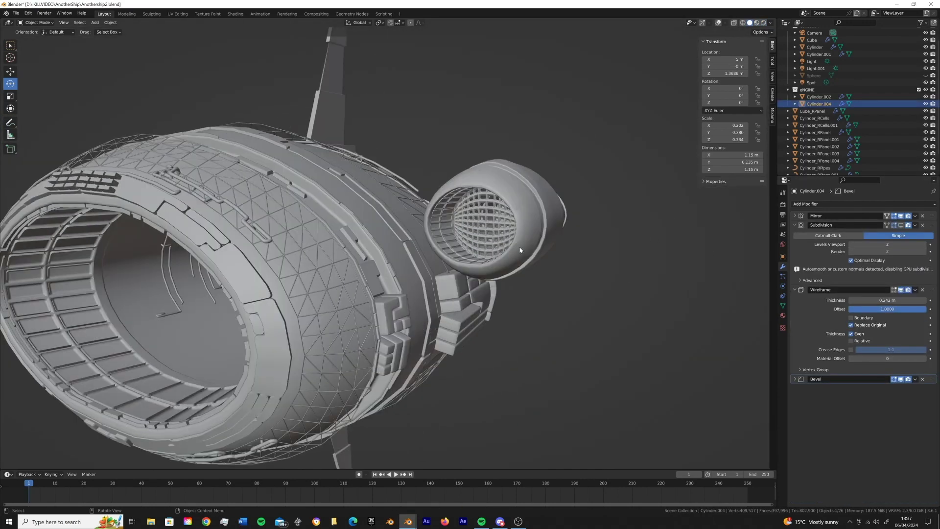
mouse_move(607, 220)
middle_mouse_down()
mouse_move(583, 234)
mouse_move(440, 220)
middle_mouse_up()
key("shift+alt+z")
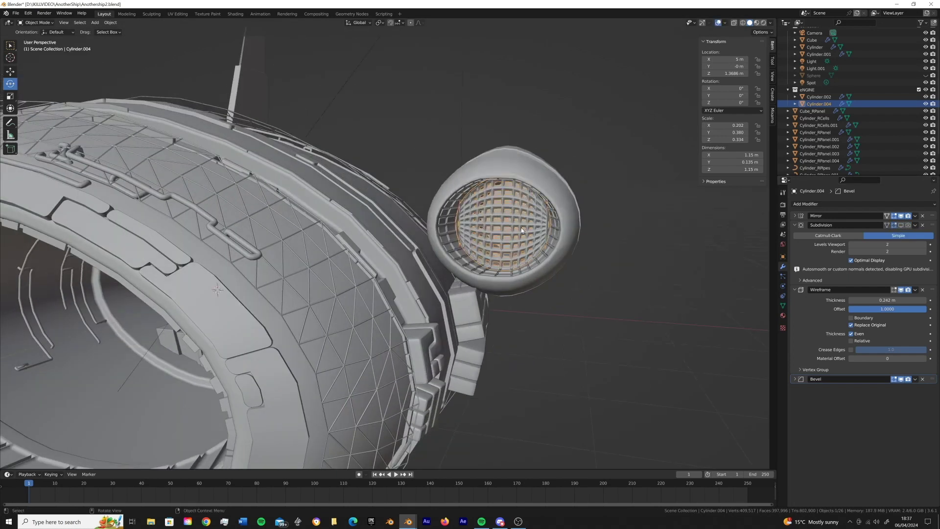
Step: Add an orange 200 W point light inside the engine
key("shift+a")
left_click(517, 231)
left_click(763, 22)
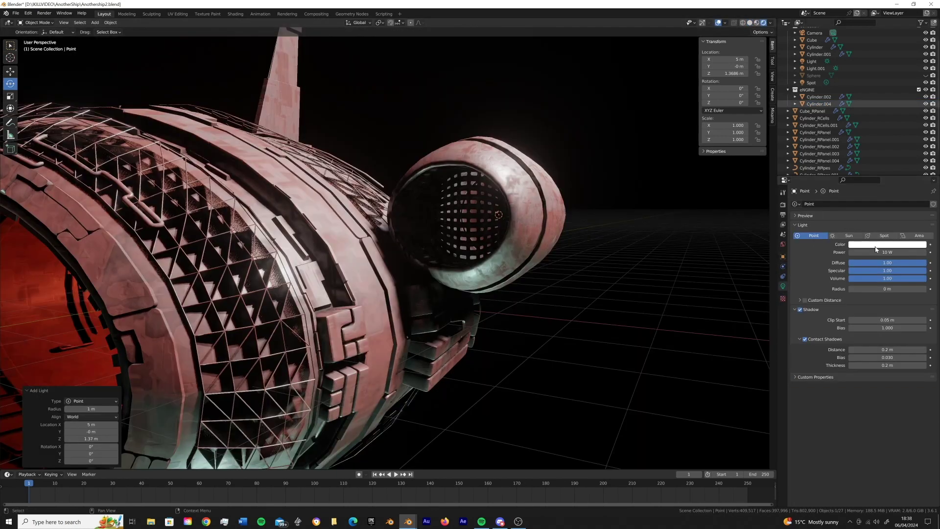
left_click(887, 244)
left_click(902, 254)
type("200")
key("Return")
Step: File the engine light in the eNGINE collection
middle_click_drag(432, 299, 517, 288)
key("m")
left_click(455, 284)
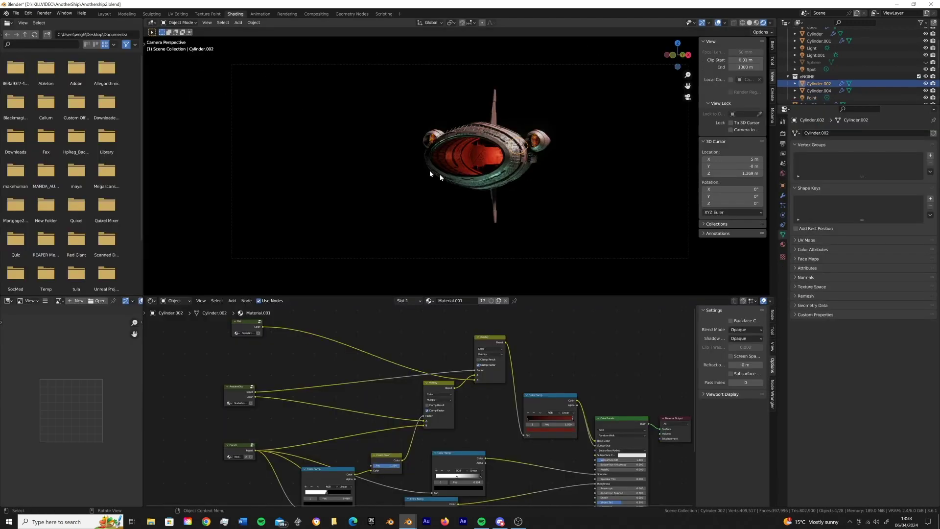
scroll(430, 169, "up", 3)
middle_click_drag(430, 169, 489, 206)
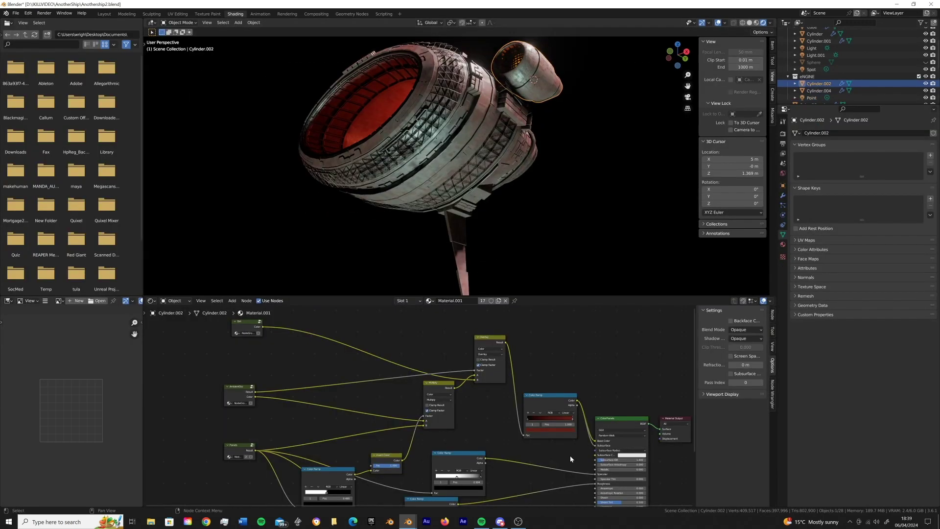
Step: Slide two Color Ramp stops in the hull material to make the red panelling patchier
scroll(570, 455, "up", 2)
middle_click_drag(570, 455, 460, 420)
left_click_drag(460, 420, 412, 419)
middle_click_drag(430, 185, 465, 140)
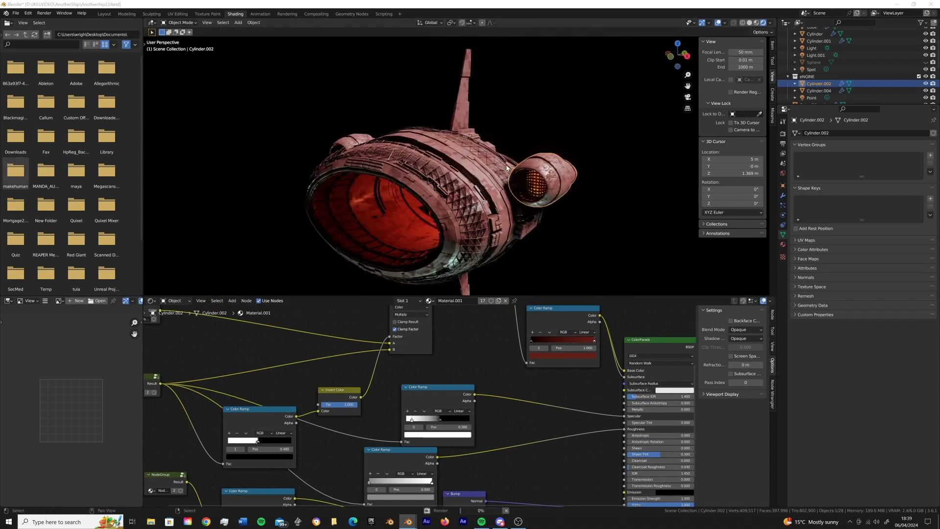
Step: Check the mottled hull through the camera in an enlarged 3D view, then add an empty material slot
key("KP_0")
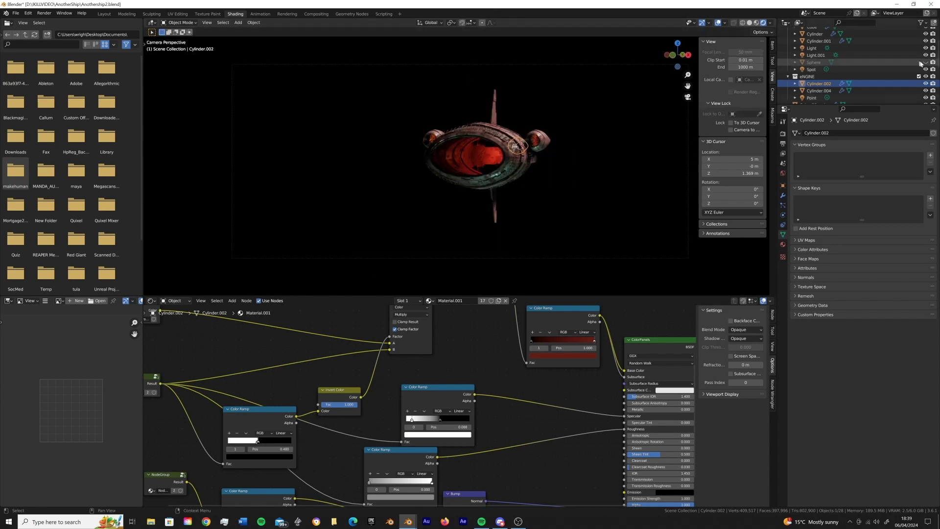
left_click_drag(506, 297, 506, 428)
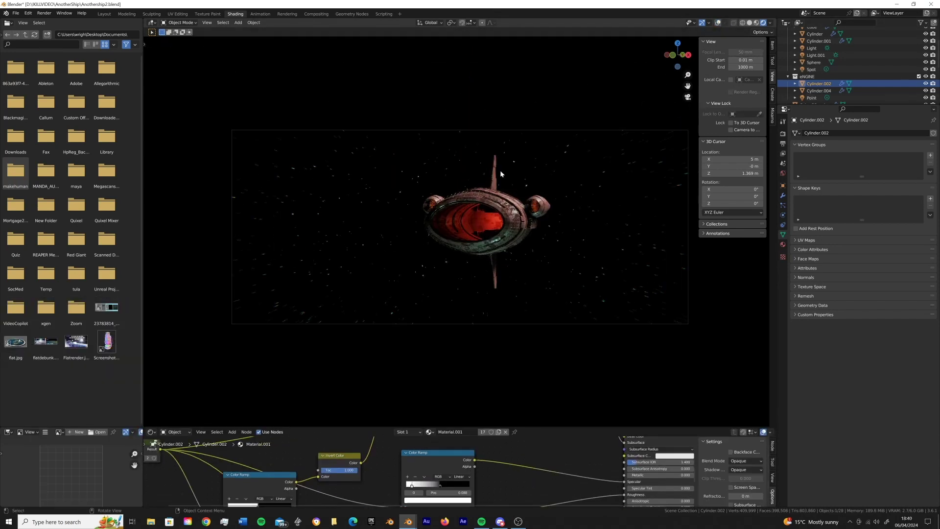
middle_click_drag(454, 121, 548, 210)
key("z")
scroll(447, 203, "up", 8)
mouse_move(447, 204)
middle_mouse_down()
mouse_move(400, 195)
mouse_move(441, 206)
middle_mouse_up()
key("z")
left_click(782, 244)
left_click(933, 132)
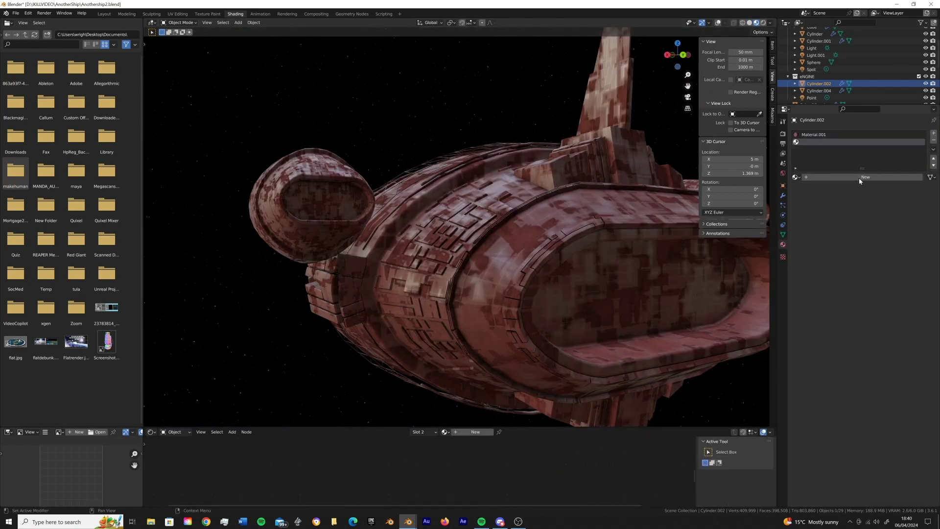
Step: Create an EngineGlow material, inset and recess the nacelle's end face, and assign it there
left_click(858, 179)
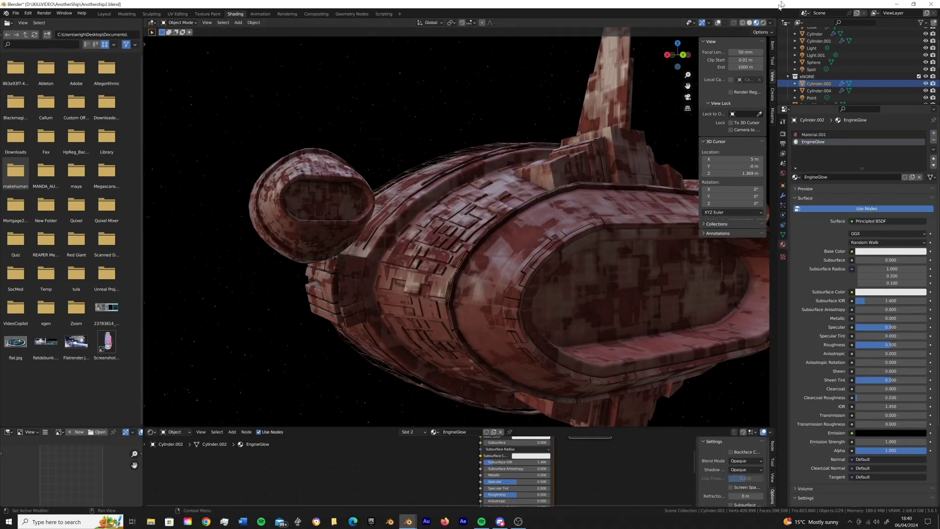
key("Tab")
left_click(313, 201)
key("z")
key("i")
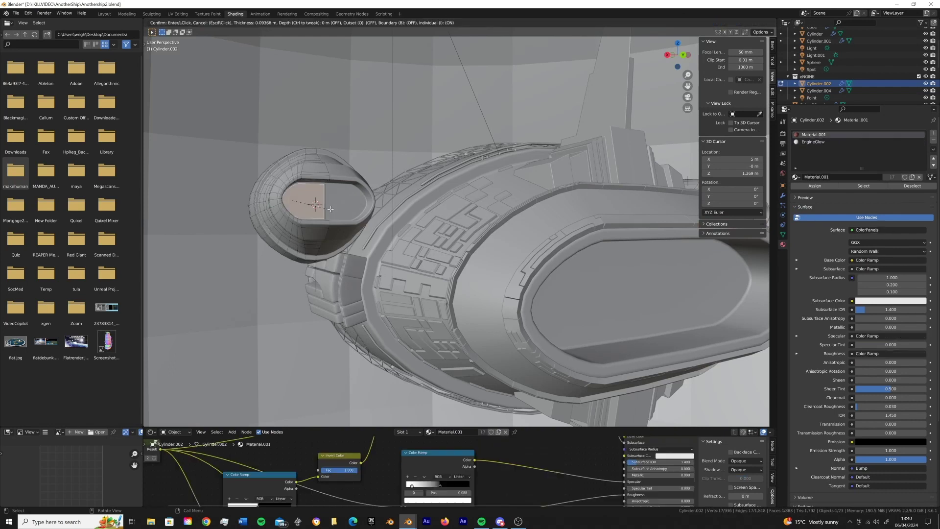
left_click(330, 209)
key("alt+s")
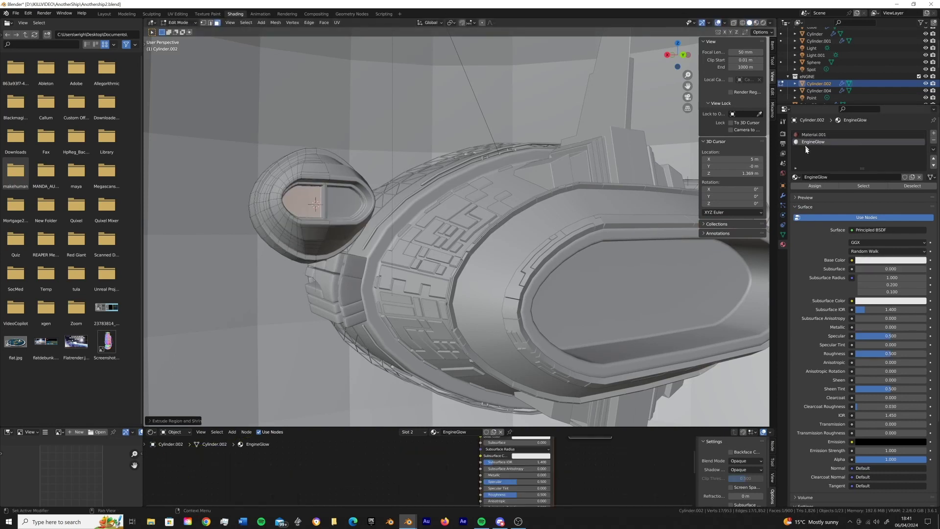
key("Tab")
key("z")
left_click(812, 141)
Step: Give EngineGlow a bright cyan emission colour with strength 5.1
left_click(889, 432)
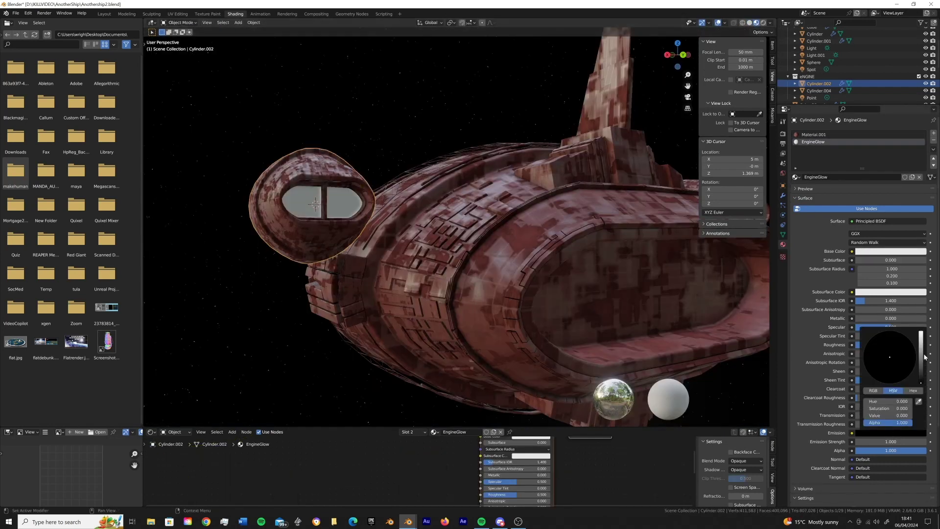
left_click_drag(921, 352, 921, 345)
left_click_drag(890, 441, 915, 441)
middle_click_drag(402, 205, 442, 204)
key("z")
Step: From the rear view, duplicate the engine group into copies across the ship's back
key("ctrl+KP_1")
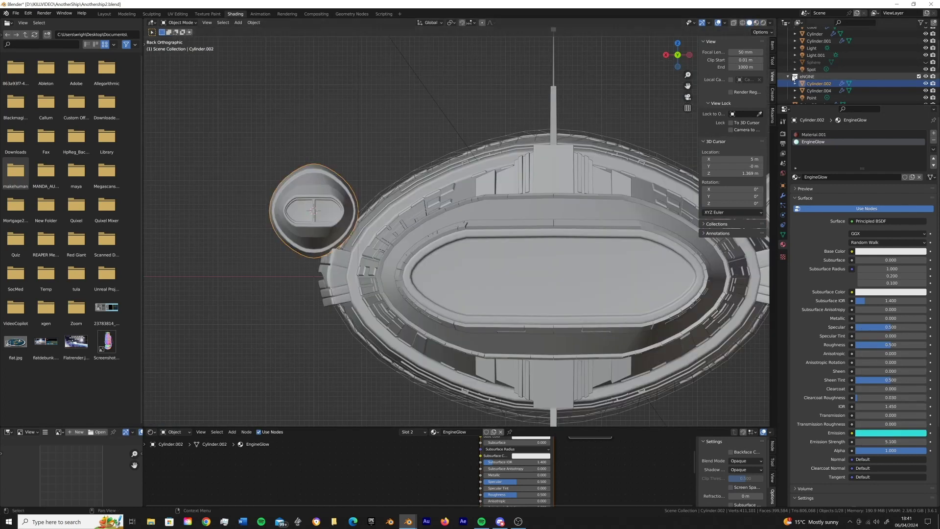
left_click(812, 77)
scroll(473, 242, "down", 4)
key("shift+d")
scroll(474, 242, "up", 3)
key("shift+d")
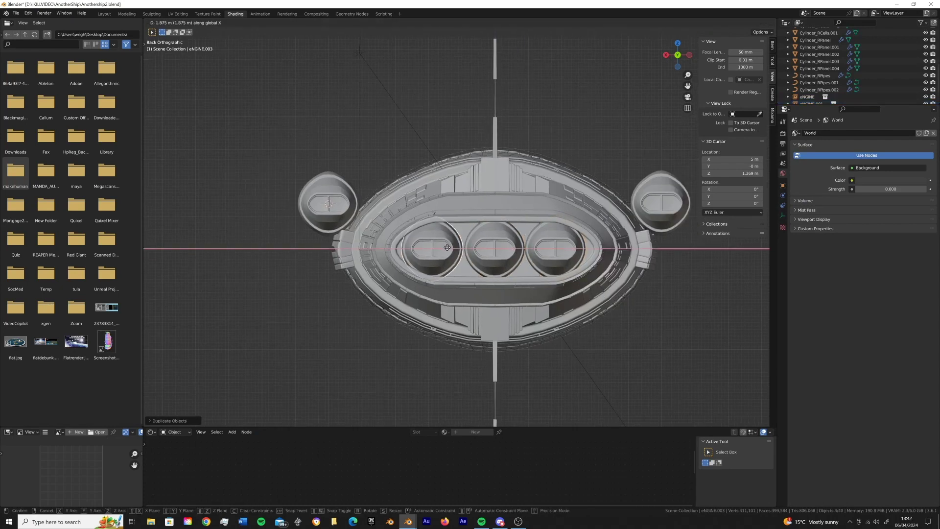
Step: Save the blend file and preview the whole ship in rendered shading
middle_click_drag(510, 248, 715, 33)
key("ctrl+s")
left_click(763, 22)
mouse_move(514, 220)
middle_mouse_down()
mouse_move(544, 268)
mouse_move(434, 241)
mouse_move(510, 222)
mouse_move(499, 186)
middle_mouse_up()
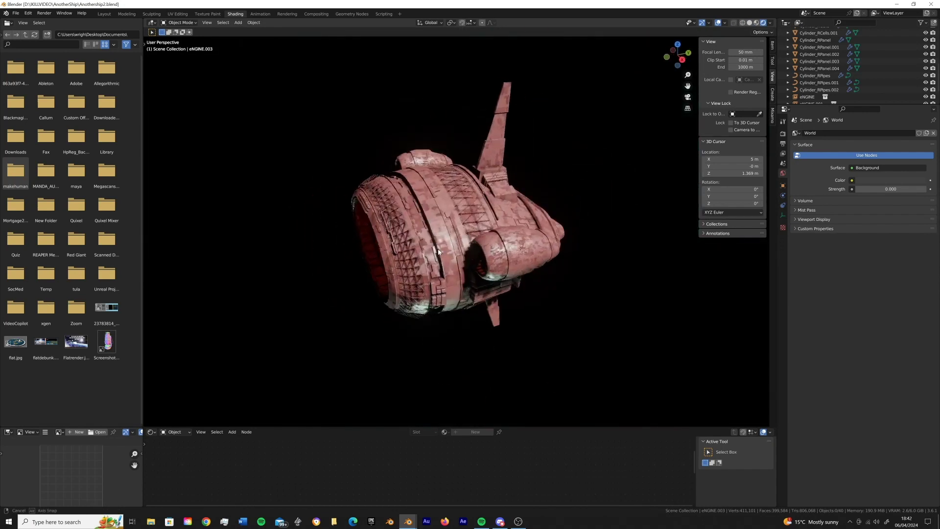
key("z")
Step: Duplicate the Cube fin pair and slide the copy further along the hull
left_click(499, 186)
key("shift+d")
left_click(549, 195)
middle_click_drag(550, 196, 391, 176)
left_click(783, 195)
left_click(436, 191)
scroll(384, 174, "up", 3)
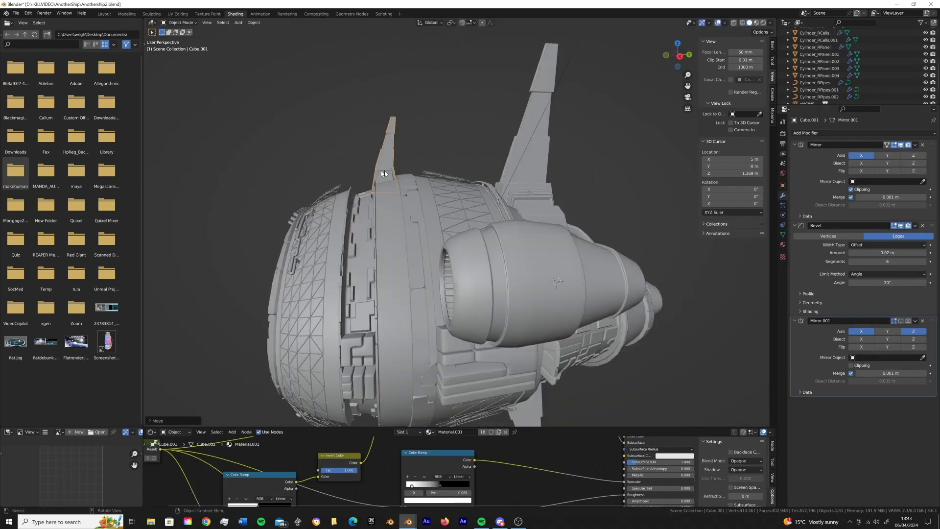
Step: Add an extra loop cut across the fin's stepped base block
key("Tab")
mouse_move(384, 173)
middle_mouse_down()
mouse_move(428, 186)
mouse_move(346, 189)
mouse_move(400, 191)
middle_mouse_up()
key("3")
left_click(428, 185)
left_click(430, 179)
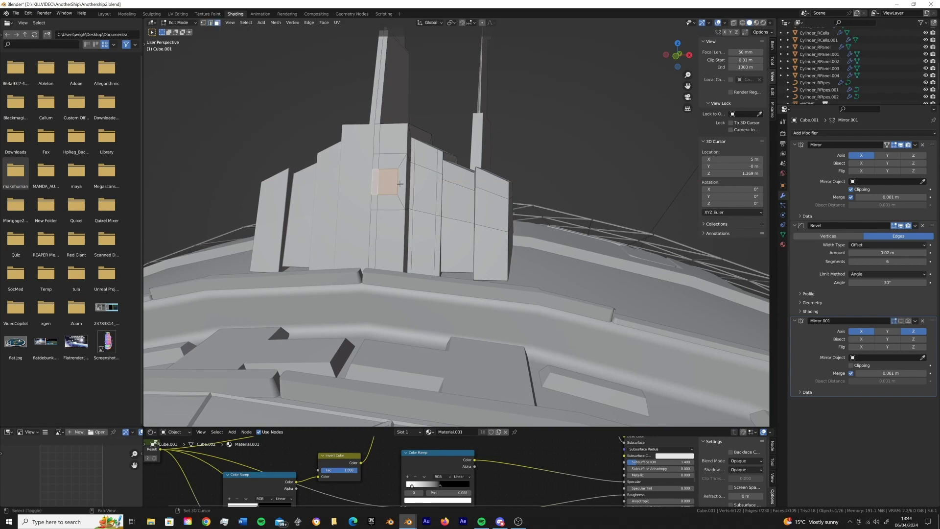
Step: Return to object mode in rendered shading and frame the fin block close up
key("Tab")
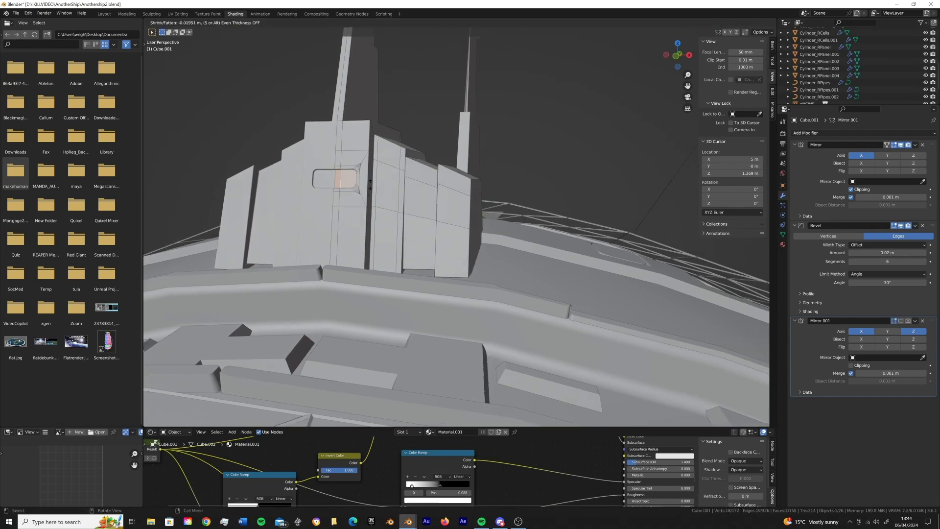
scroll(481, 184, "down", 5)
scroll(482, 184, "down", 5)
key("z")
mouse_move(565, 161)
middle_mouse_down()
mouse_move(487, 145)
mouse_move(484, 190)
middle_mouse_up()
scroll(485, 201, "up", 5)
left_click(455, 215)
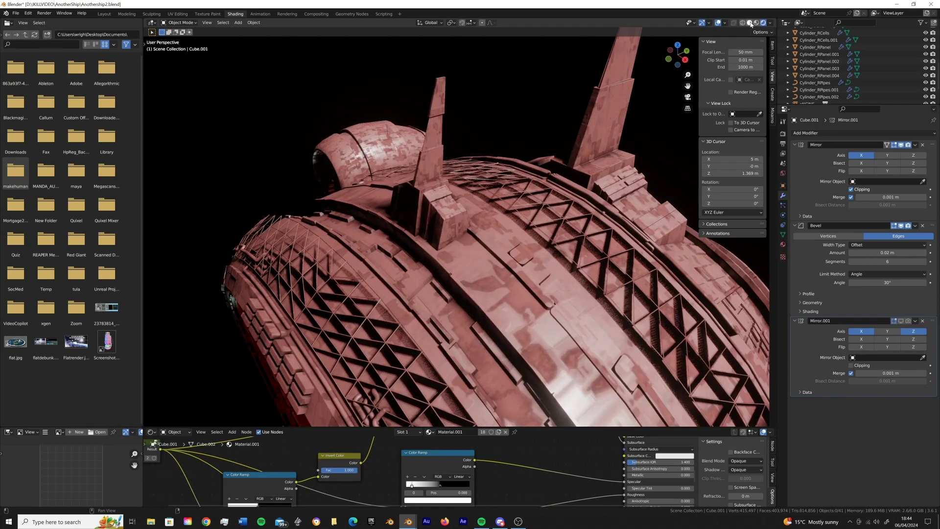
key("KP_Decimal")
Step: Give the fin block's Window material a pale yellow emission at strength 3.5
left_click(782, 244)
left_click(814, 141)
left_click(862, 432)
left_click(890, 441)
type("3.5")
key("Return")
Step: Switch to material preview, view the whole ship and save the blend file
left_click(755, 22)
scroll(544, 239, "down", 5)
mouse_move(544, 239)
middle_mouse_down()
mouse_move(525, 232)
mouse_move(535, 243)
middle_mouse_up()
left_click(519, 216)
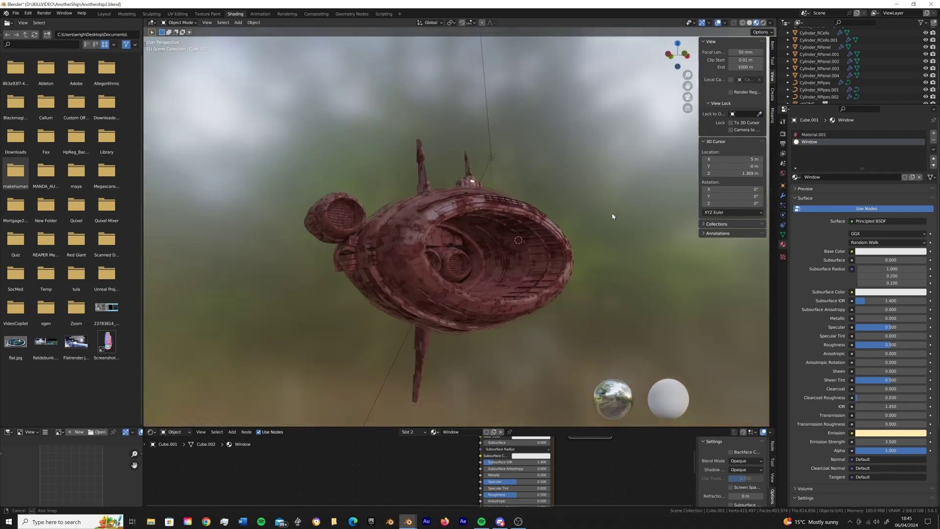
key("ctrl+s")
Step: View the ship through the scene camera in rendered shading
key("KP_0")
key("KP_0")
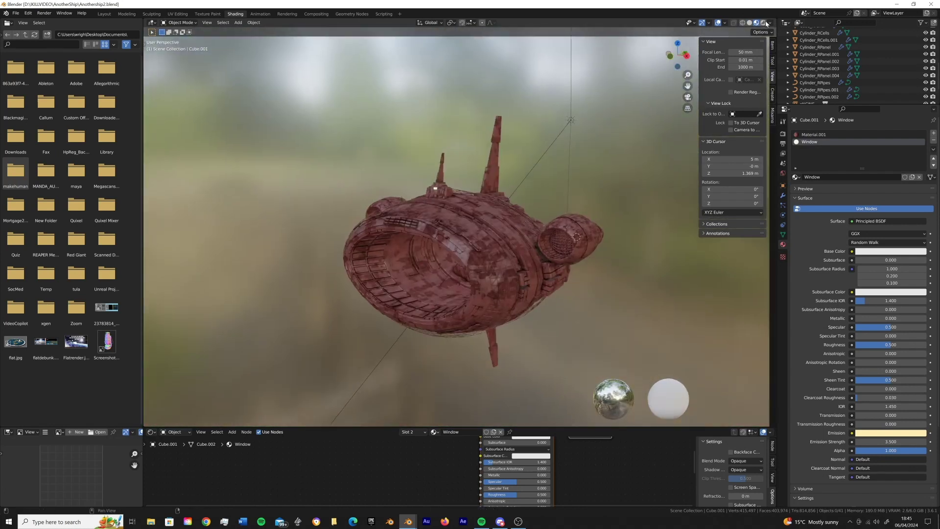
key("KP_0")
key("z")
left_click(541, 198)
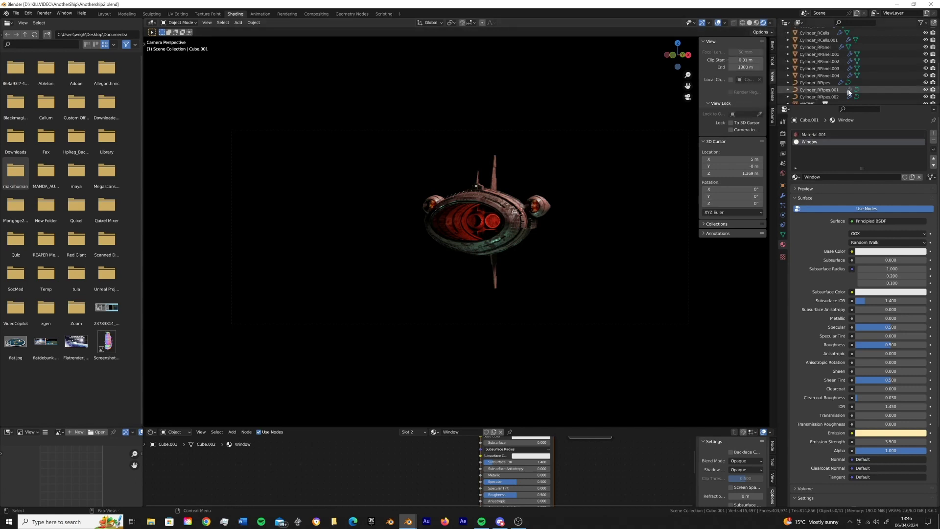
Step: Lock the camera to a three-quarter ship view, reveal the compositing nodes, and launch After Effects
left_click(730, 130)
mouse_move(615, 181)
middle_mouse_down()
mouse_move(549, 198)
mouse_move(563, 196)
middle_mouse_up()
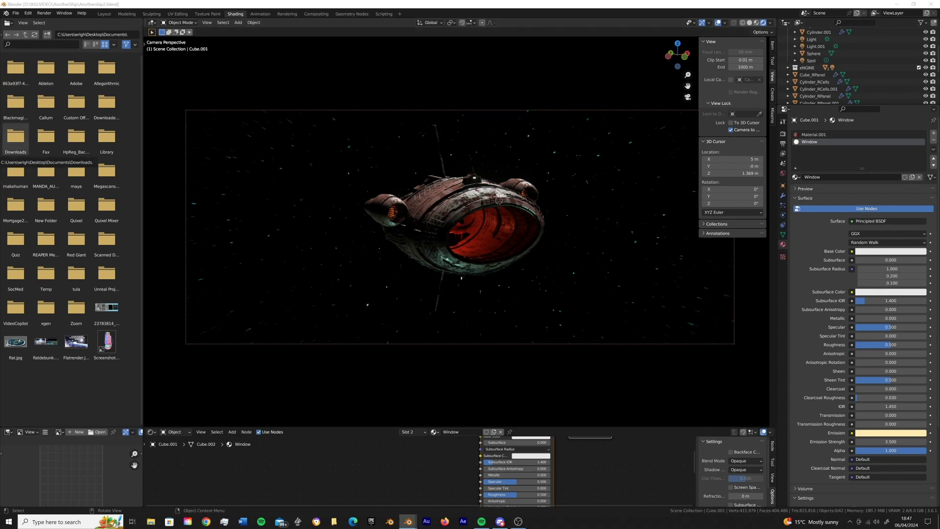
left_click(316, 14)
middle_click_drag(175, 240, 220, 249)
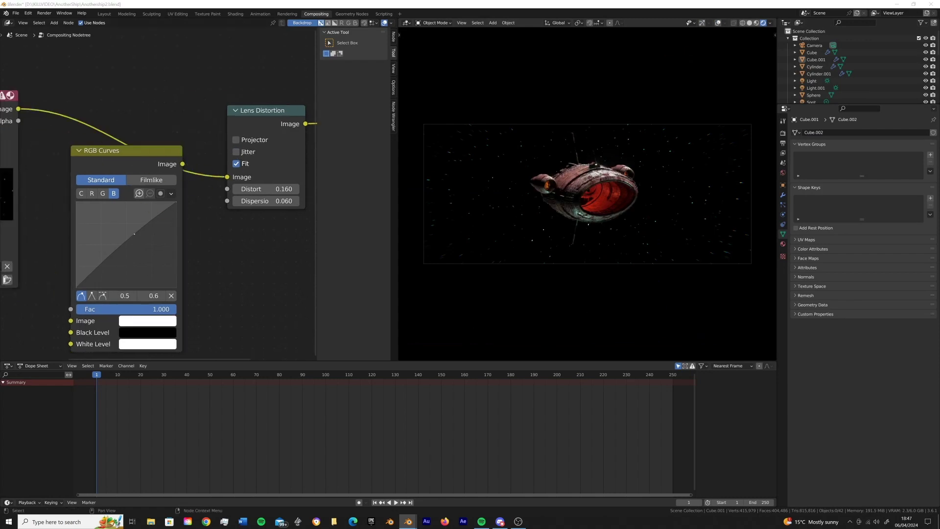
left_click(462, 522)
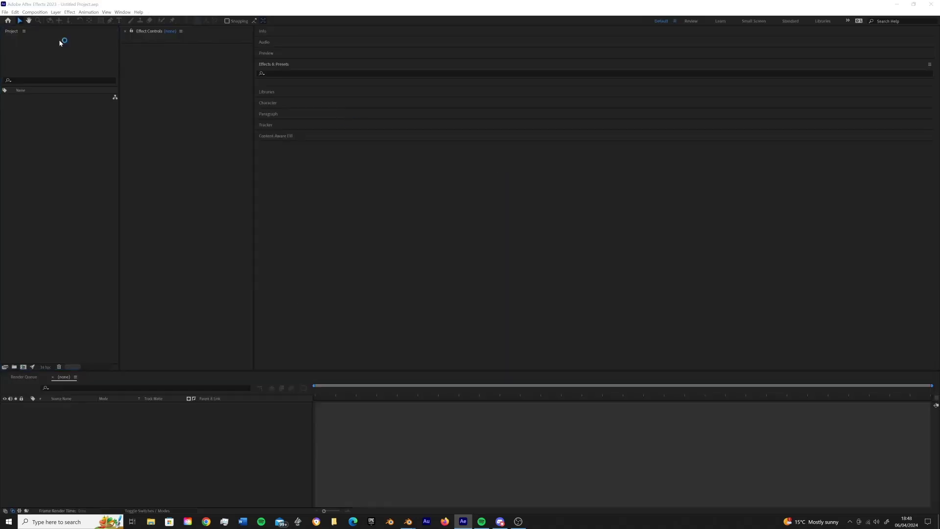
Step: Open the AnotherShipPaintTemplate project and bring up the KeyArtShot01 composition
left_click(291, 208)
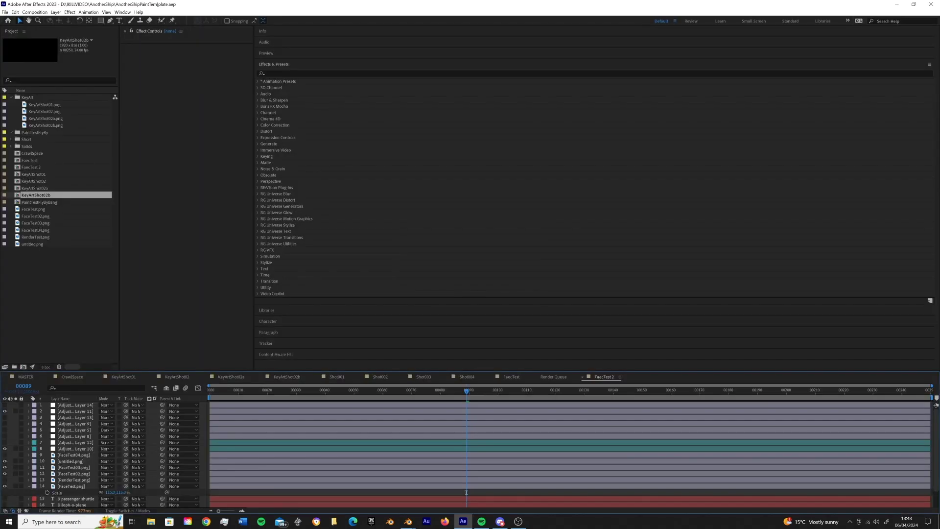
double_click(48, 203)
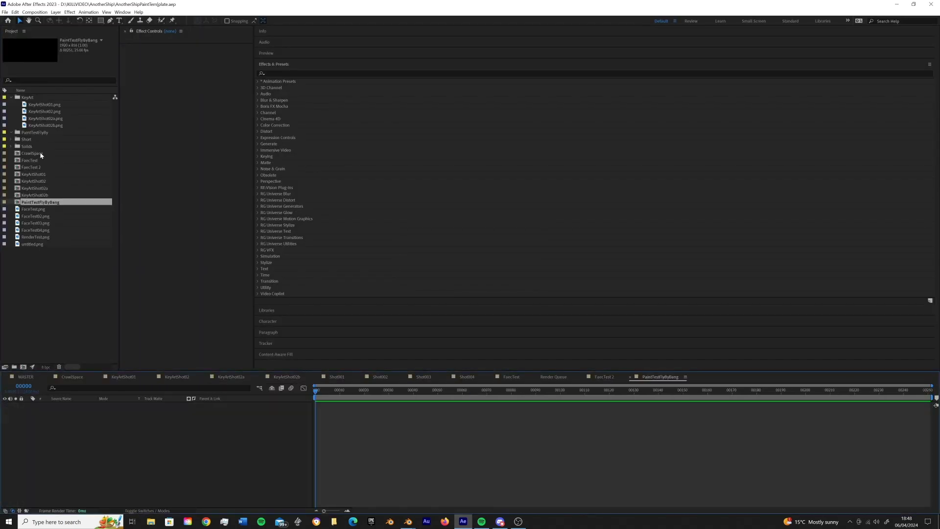
double_click(40, 181)
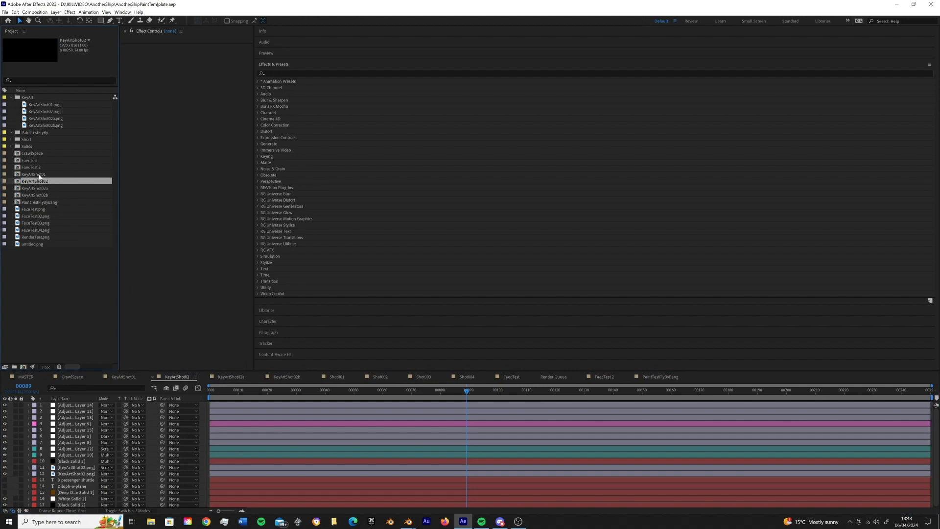
double_click(39, 175)
left_click(6, 12)
left_click(220, 51)
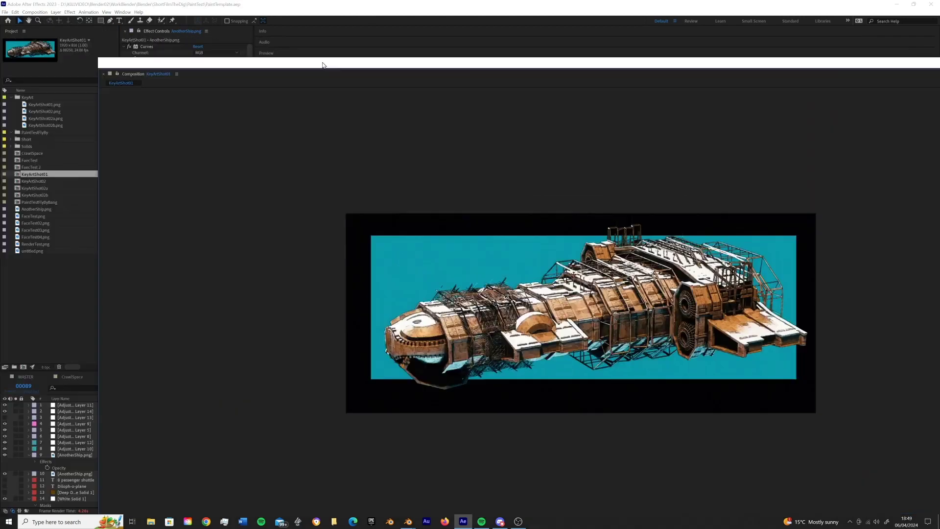
Step: Import the AnotherShip02.png red ship render and begin saving under a new name
key("ctrl+i")
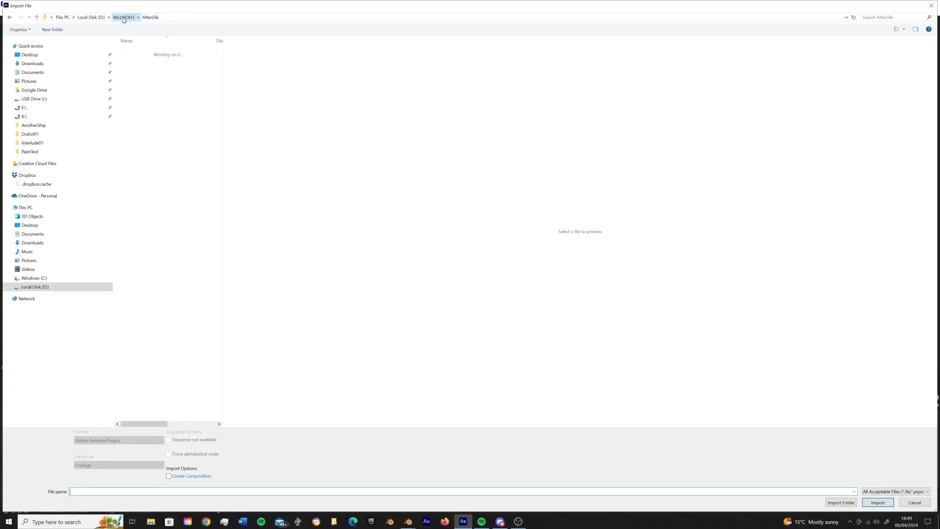
double_click(136, 75)
double_click(188, 64)
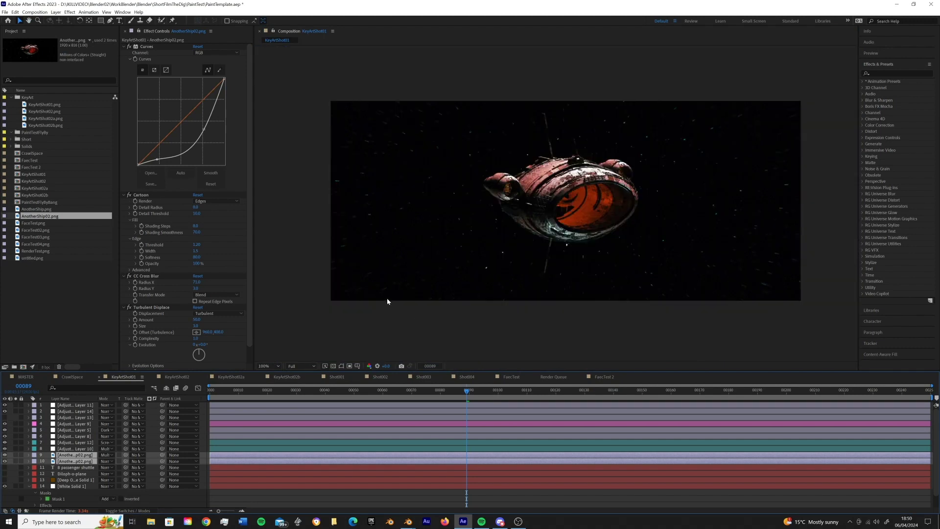
left_click(5, 12)
left_click(140, 81)
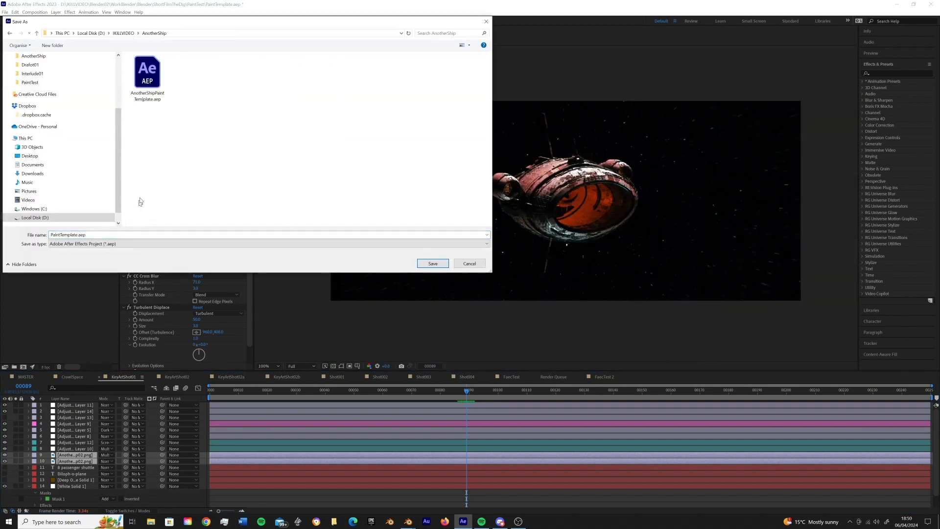
Step: Save the project as AnotherShipPaintTemplate002.aep
left_click(102, 235)
type("002")
key("Return")
left_click(73, 410)
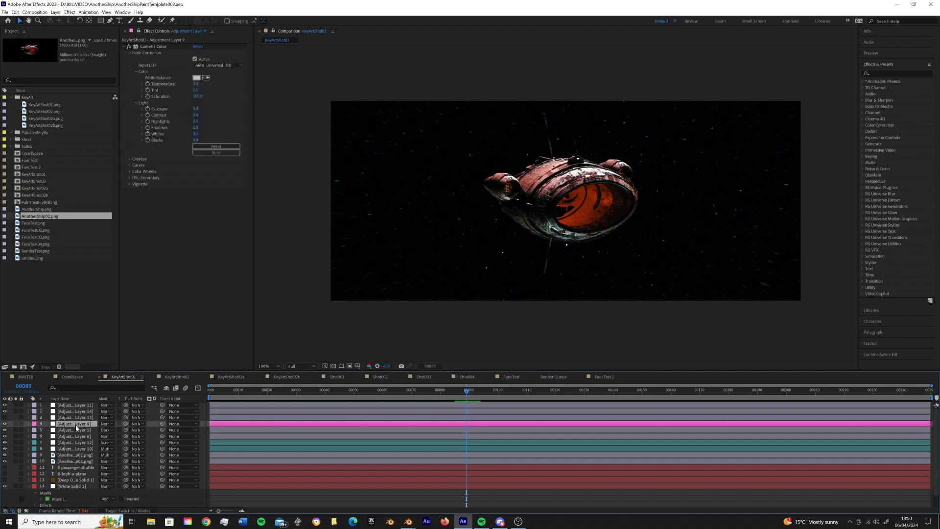
Step: Reset the adjustment layer's Lumetri Color and apply the Phantom_Rec709_Gamma input LUT
left_click(82, 436)
left_click(138, 165)
scroll(189, 220, "down", 5)
left_click_drag(183, 141, 183, 123)
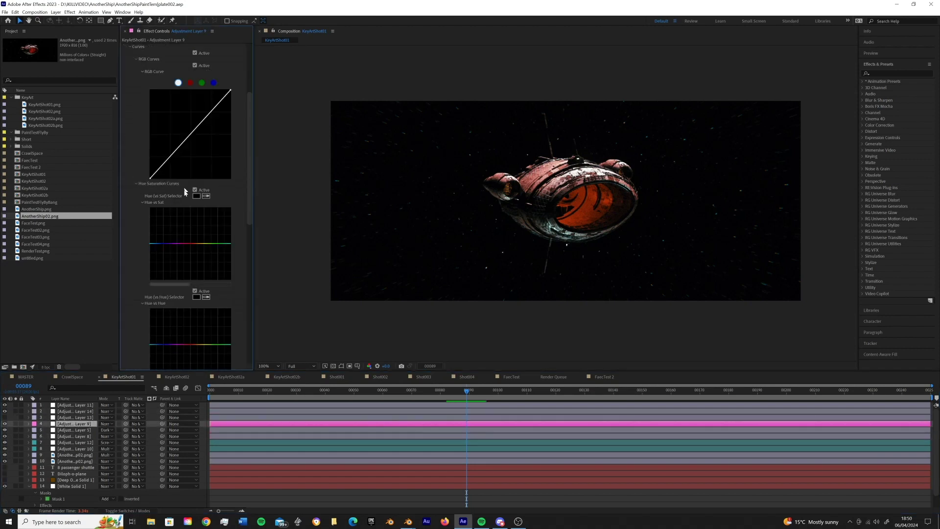
scroll(184, 123, "up", 5)
left_click(217, 65)
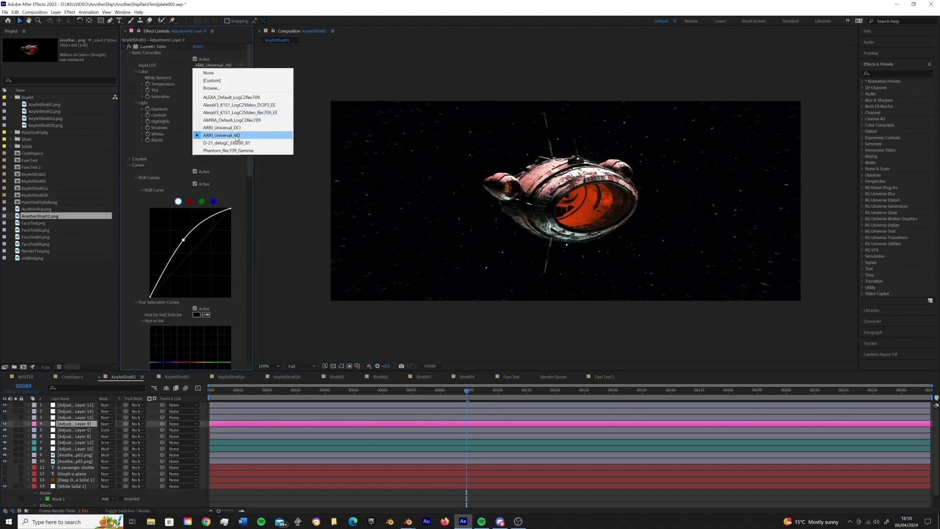
left_click(198, 46)
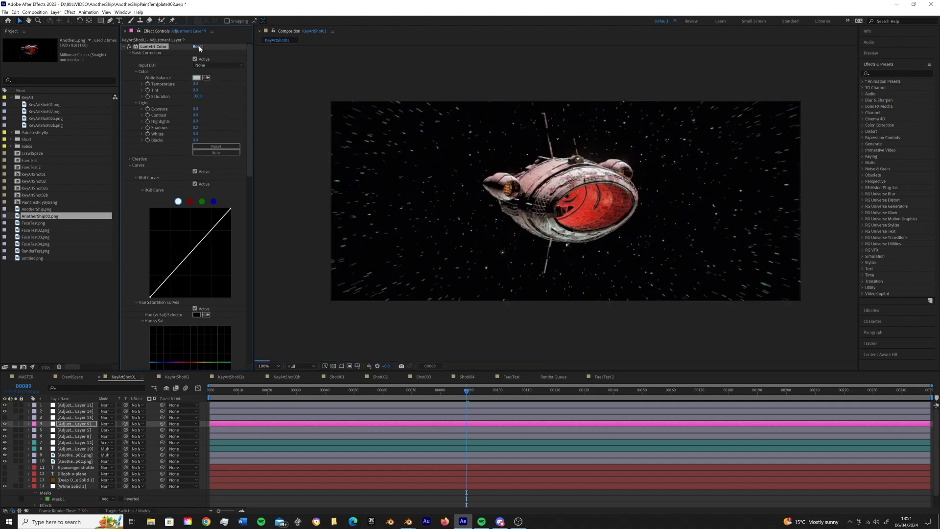
left_click(216, 64)
left_click(215, 149)
Step: Pull the curve's shadows down and apply the SL BLUE COLD creative look
left_click_drag(178, 266, 177, 285)
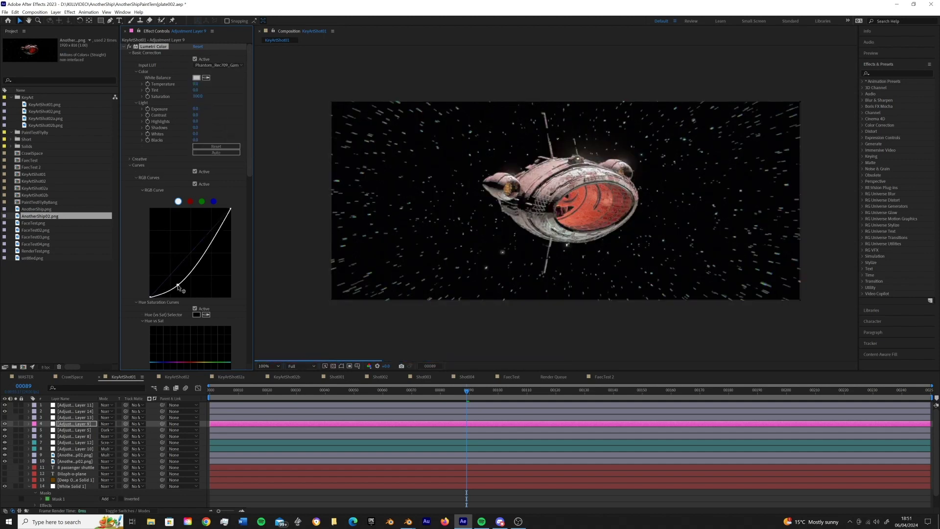
left_click(130, 53)
left_click(131, 59)
left_click(218, 71)
left_click(242, 174)
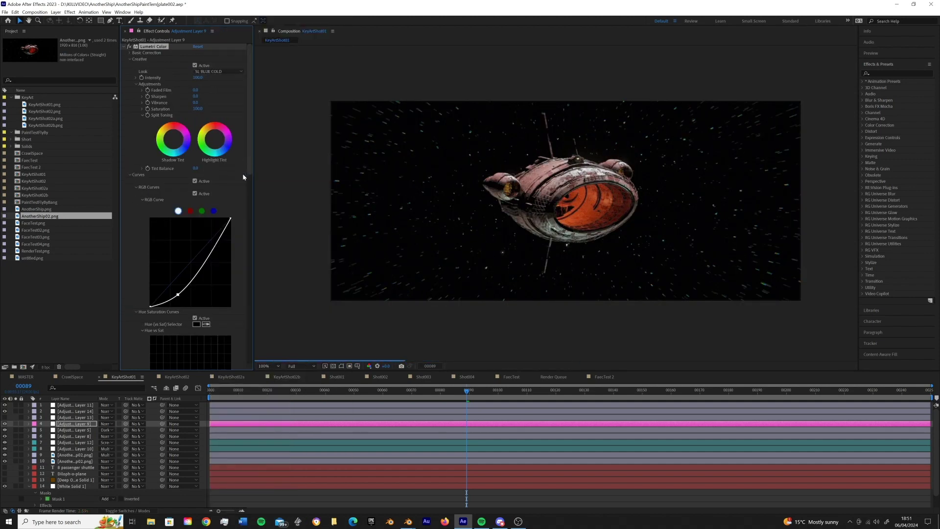
Step: Lift the curve's highlights and set Faded Film to 31 and Saturation to 130
scroll(529, 186, "up", 1)
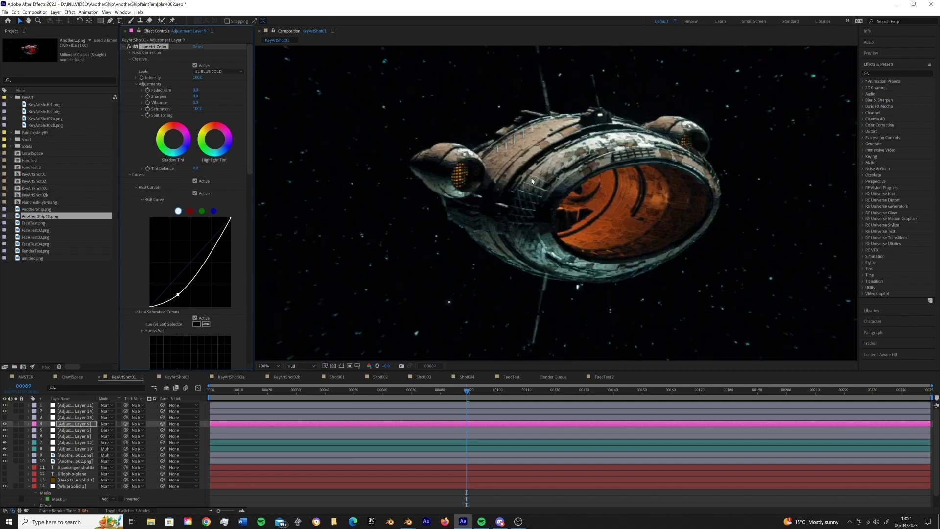
scroll(531, 181, "down", 1)
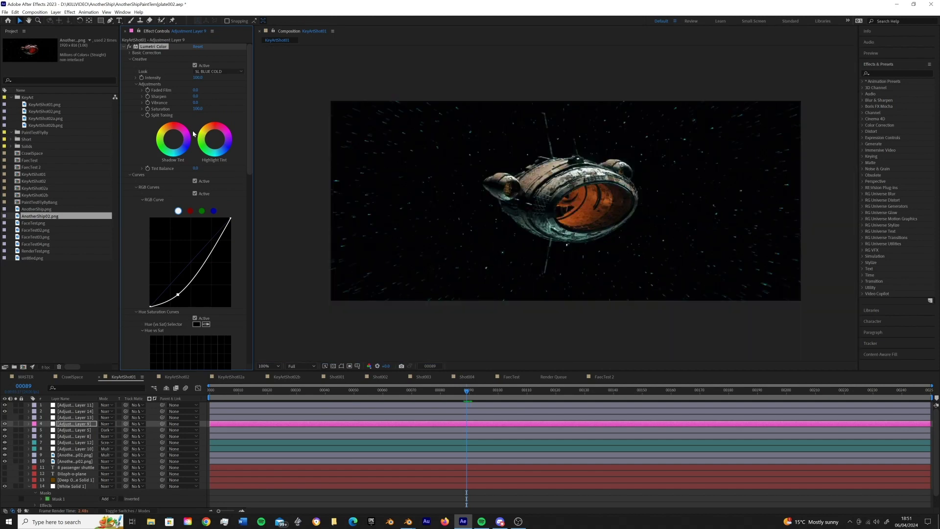
left_click_drag(215, 245, 212, 241)
left_click_drag(195, 90, 211, 112)
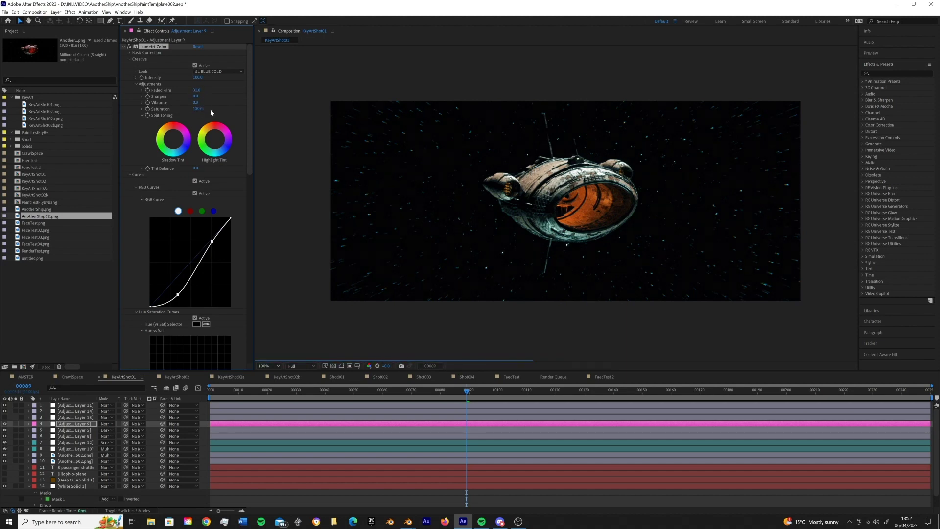
left_click(70, 439)
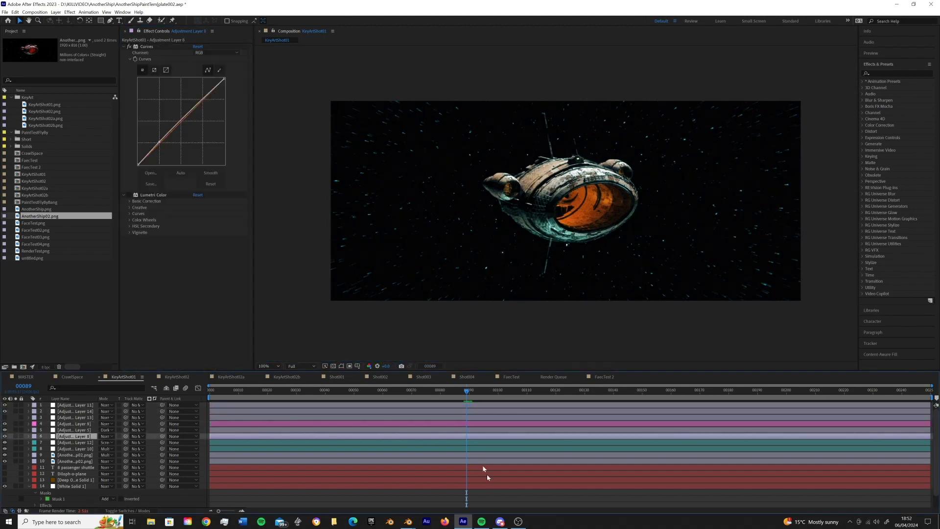
left_click(449, 495)
mouse_move(407, 521)
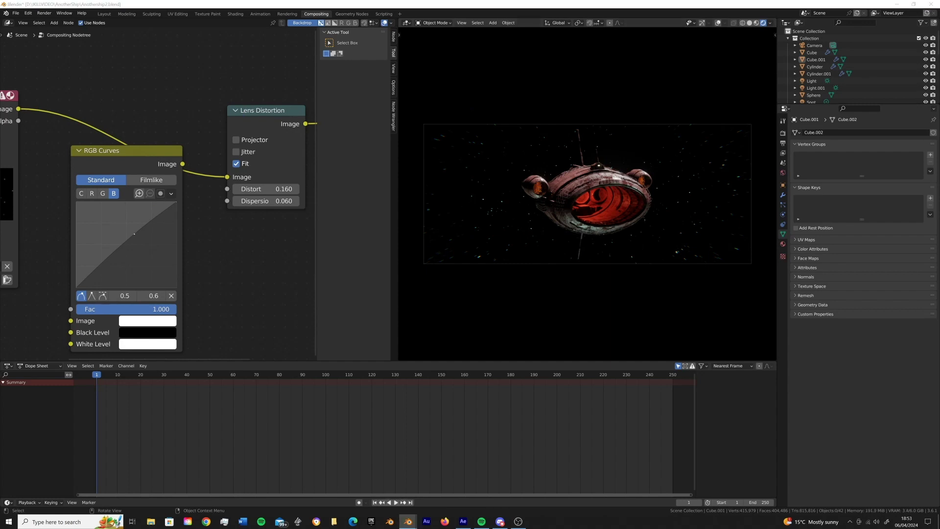
Step: Switch back to After Effects to view the teal-graded KeyArtShot01 comp
key("alt+Tab")
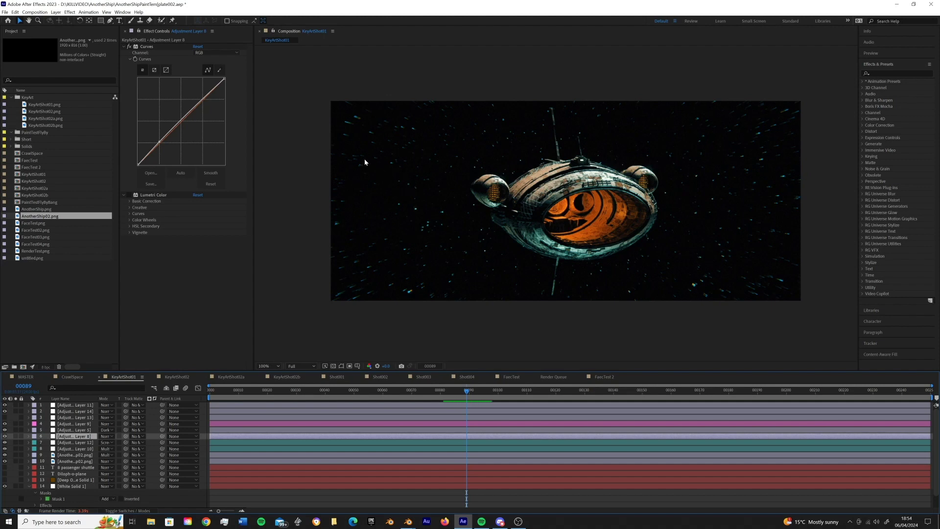
Step: Try several creative looks on Adjustment Layer 9 and settle on SL MATRIX MARS
left_click(76, 423)
left_click(201, 71)
left_click(237, 242)
left_click(202, 71)
left_click(247, 325)
left_click(202, 71)
left_click(253, 450)
left_click(201, 71)
left_click(230, 453)
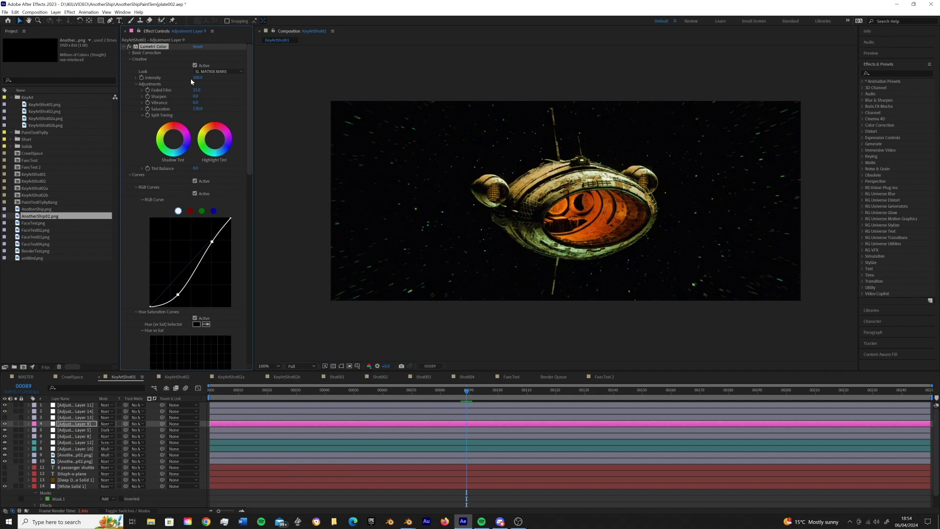
left_click(408, 522)
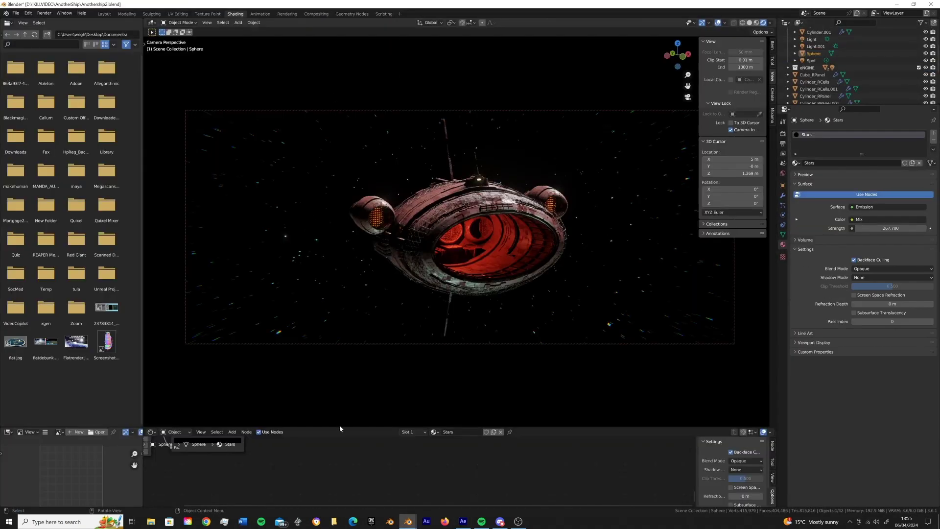
Step: Insert a second Mix node between the ColorRamps and the Emission shader
left_click_drag(339, 426, 339, 264)
key("Home")
scroll(473, 419, "down", 2)
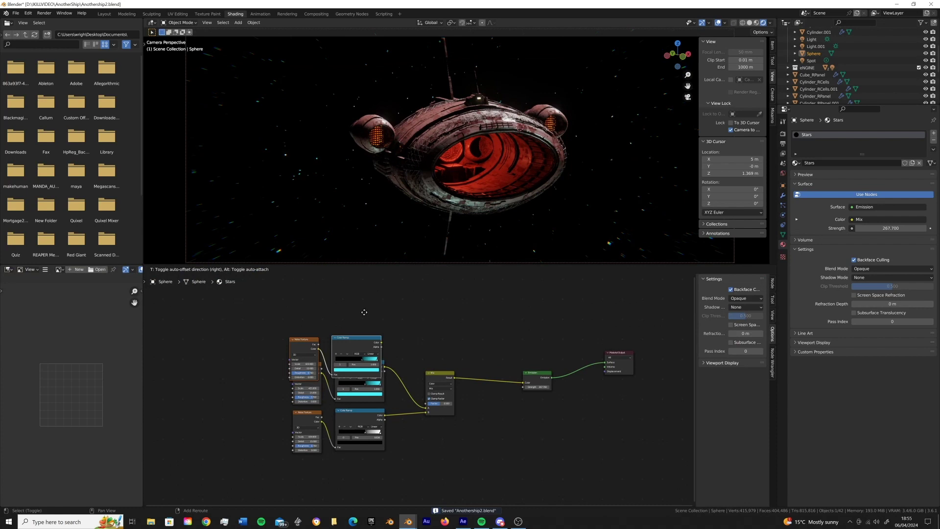
left_click(478, 332)
left_click_drag(384, 308, 523, 383)
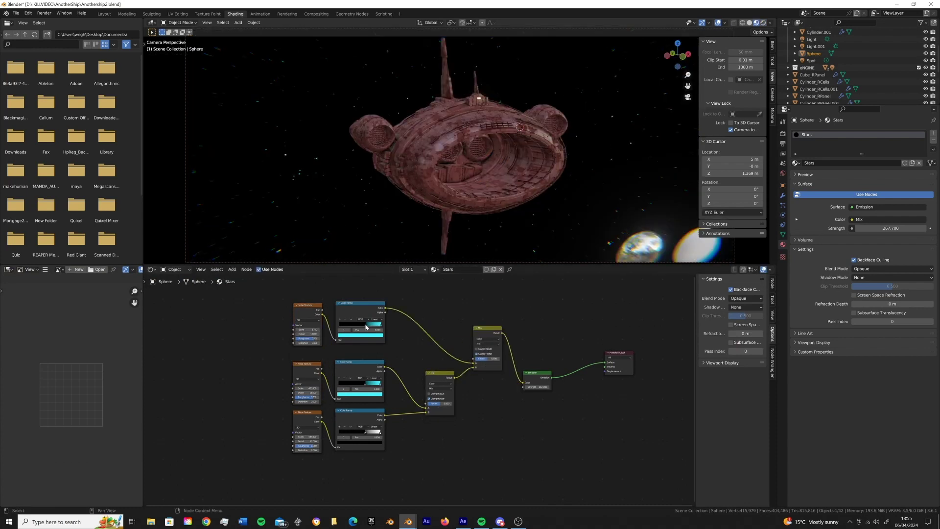
Step: Slide the colour ramp stops, set one to black, and raise the noise distortion
left_click_drag(365, 324, 359, 327)
left_click(380, 325)
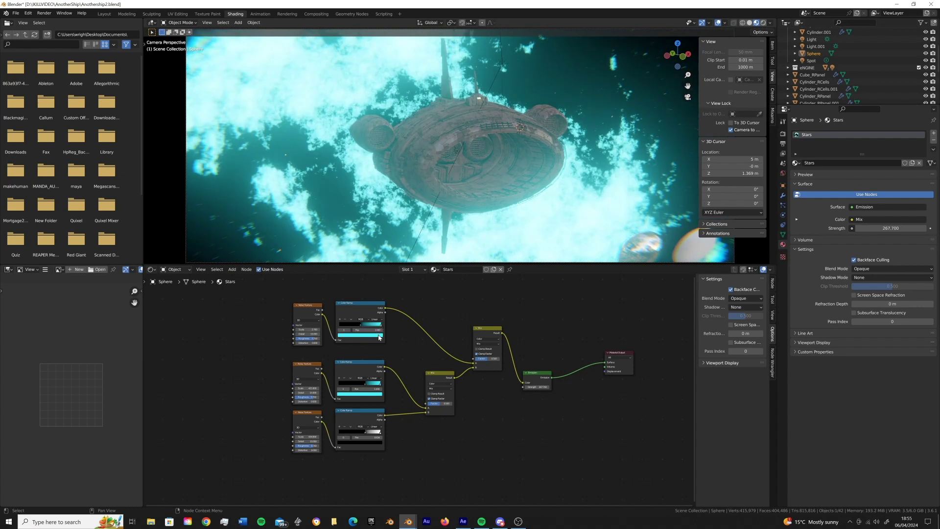
left_click(378, 337)
left_click_drag(378, 280, 378, 307)
mouse_move(307, 342)
left_mouse_down()
mouse_move(323, 343)
mouse_move(323, 333)
mouse_move(323, 343)
left_mouse_up()
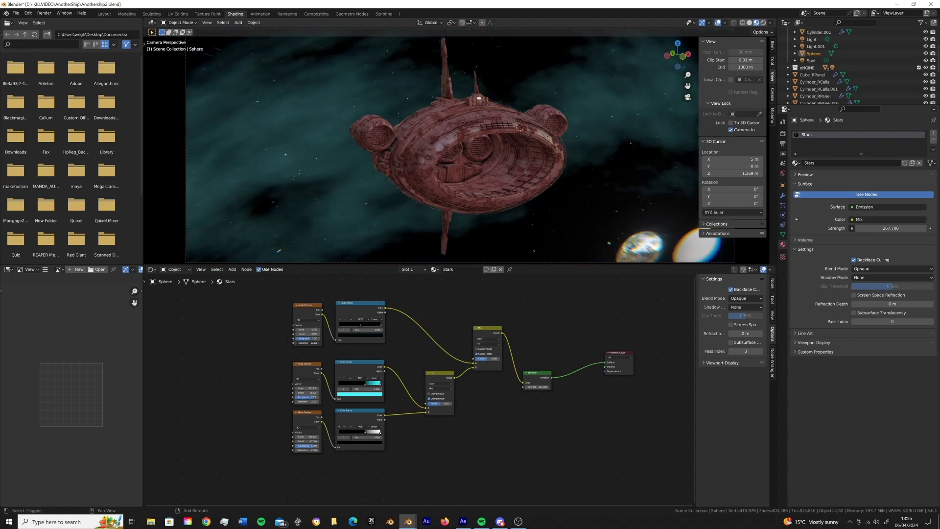
Step: Save Anothership2.blend, render the final image, and return to After Effects
key("ctrl+s")
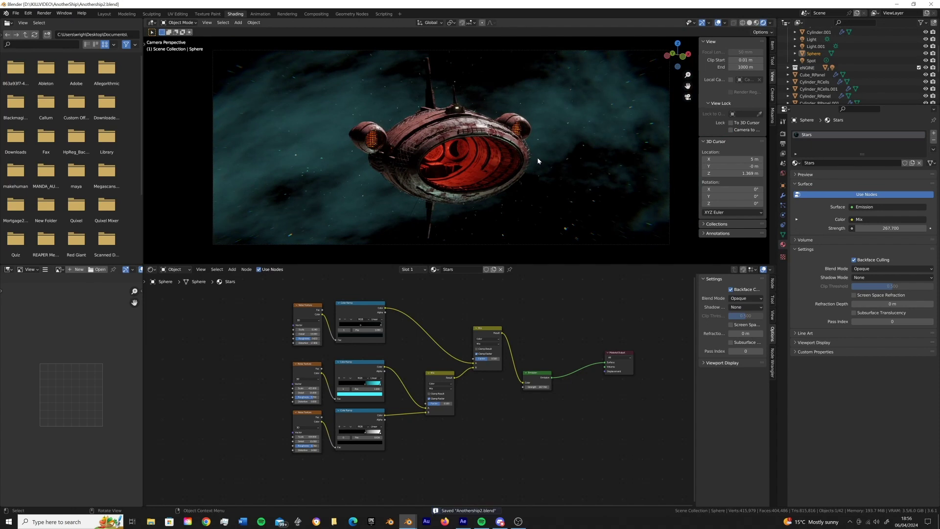
key("F12")
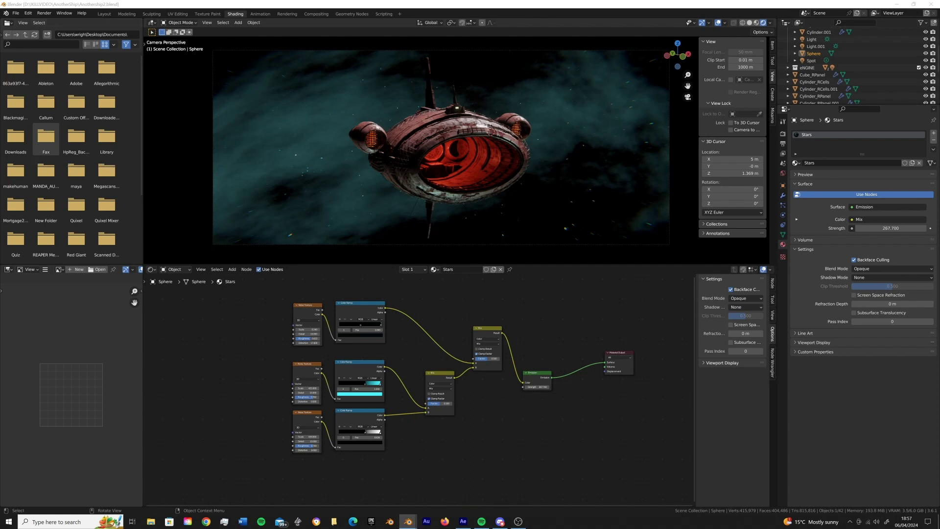
key("alt+Tab")
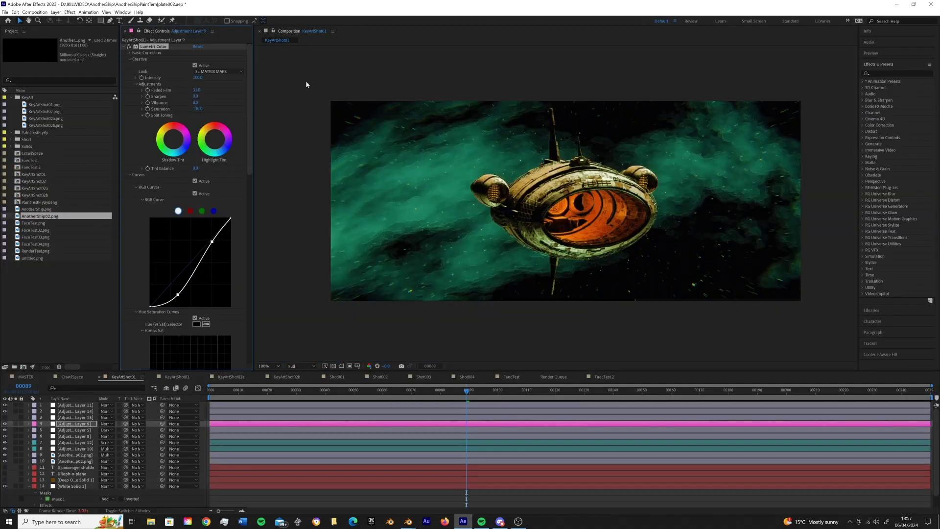
Step: Cycle through creative look presets and settle on SL BLUE COLD
left_click(219, 72)
left_click(218, 71)
left_click(253, 52)
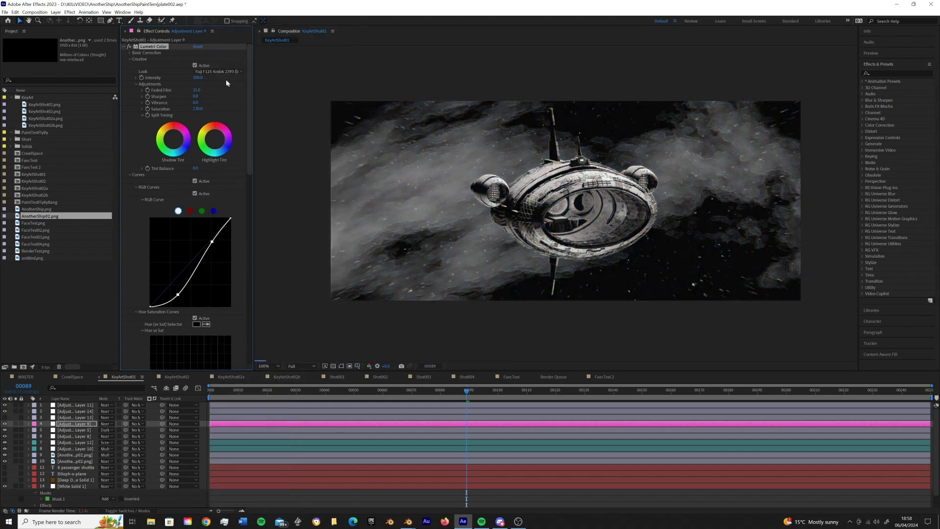
left_click(219, 71)
left_click(248, 174)
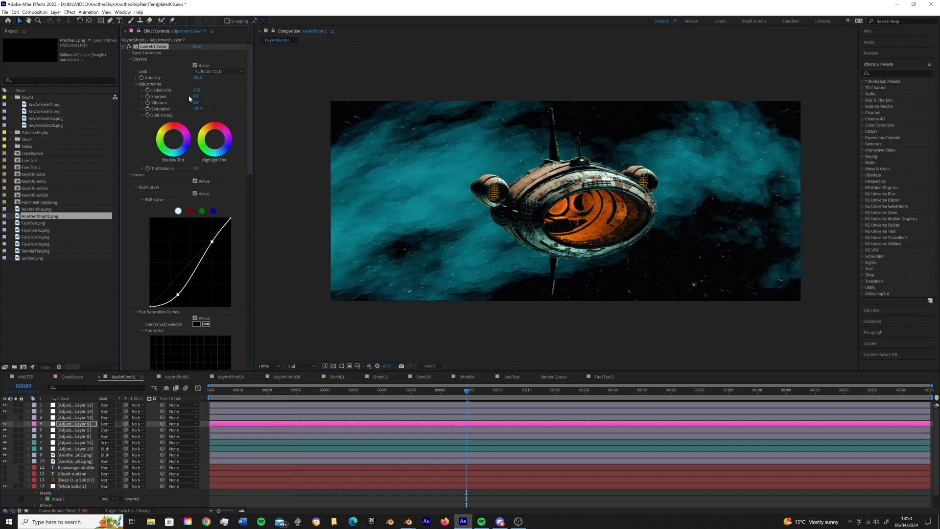
Step: Adjust the shadow tint and add a low point to the RGB curve
left_click_drag(173, 139, 173, 138)
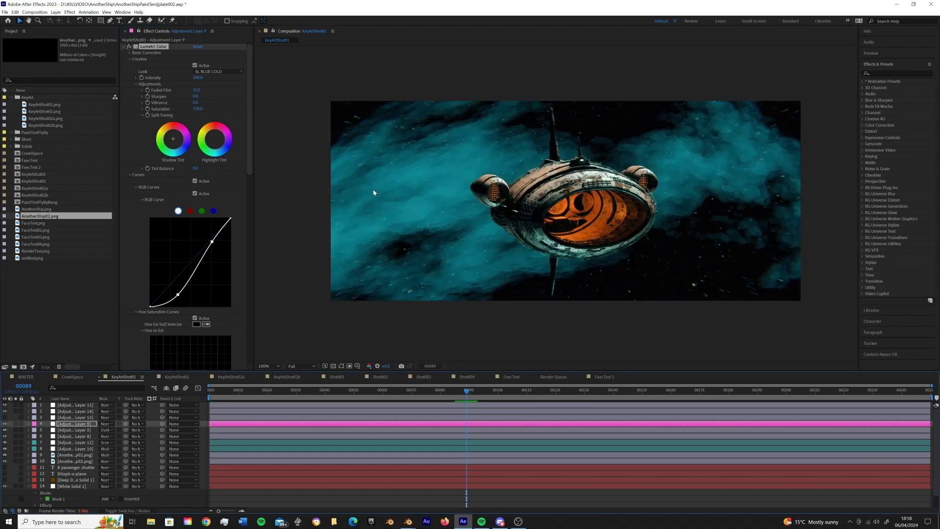
scroll(166, 76, "down", 10)
scroll(130, 365, "down", 5)
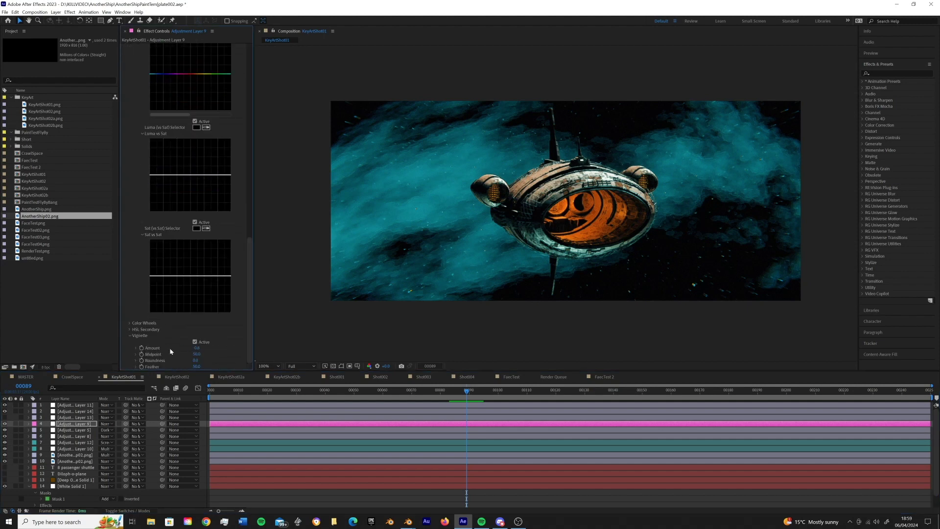
scroll(253, 269, "up", 10)
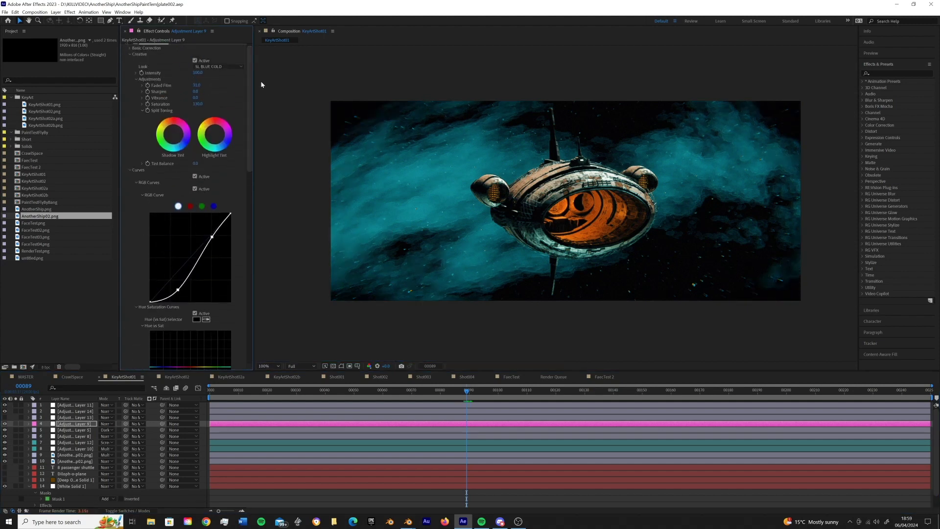
left_click(171, 290)
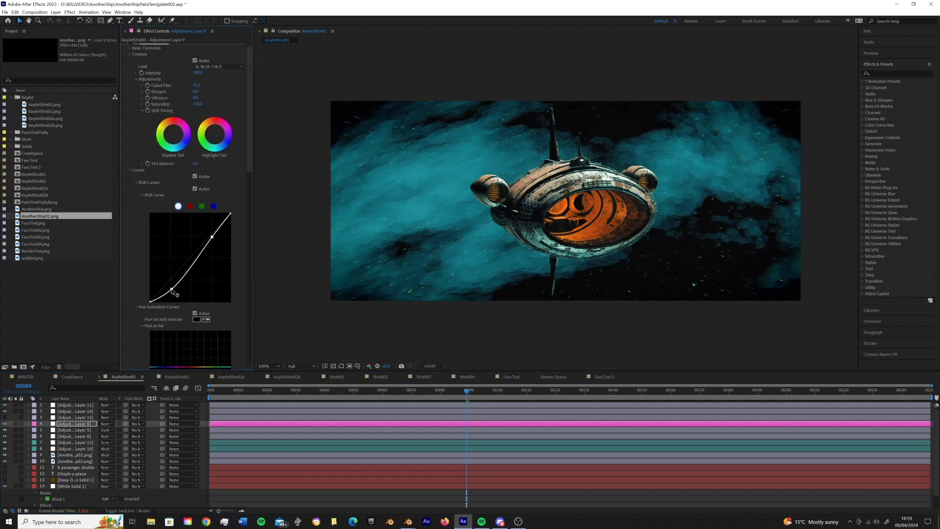
scroll(615, 226, "up", 1)
mouse_move(588, 238)
left_mouse_down()
mouse_move(764, 160)
mouse_move(526, 221)
left_mouse_up()
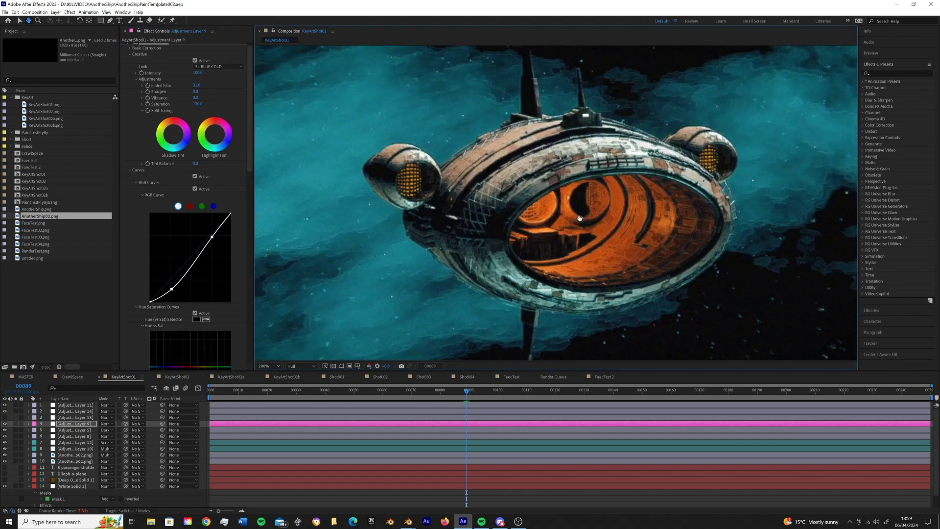
scroll(551, 221, "down", 2)
key("ctrl+3")
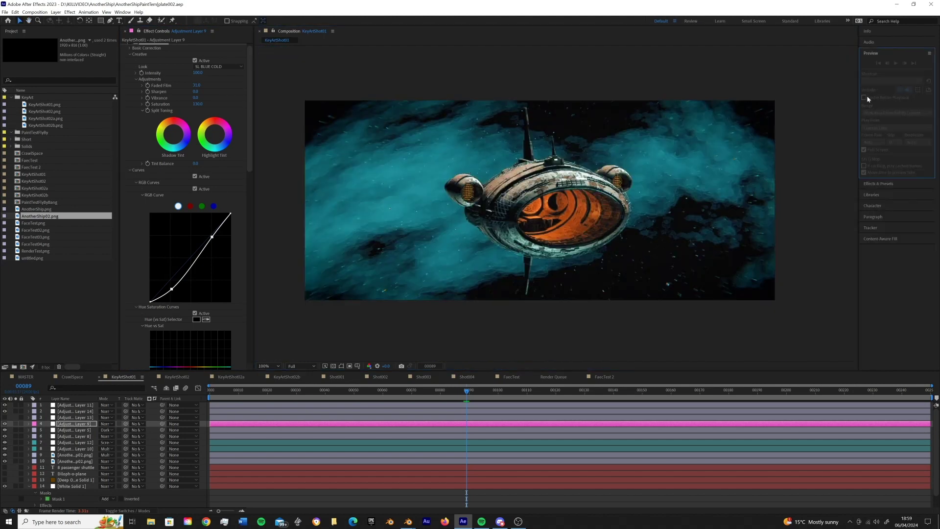
Step: Play KeyArtShot01 as a full-screen preview
left_click(782, 140)
key("space")
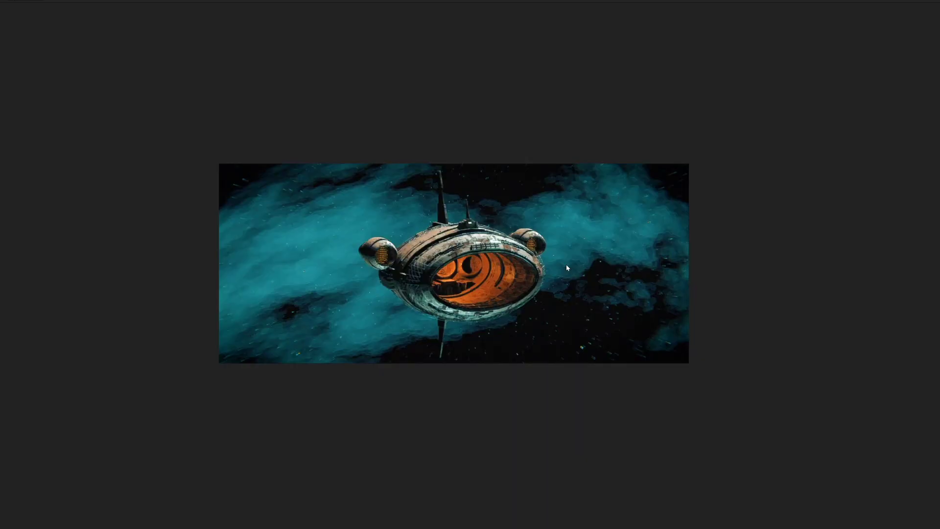